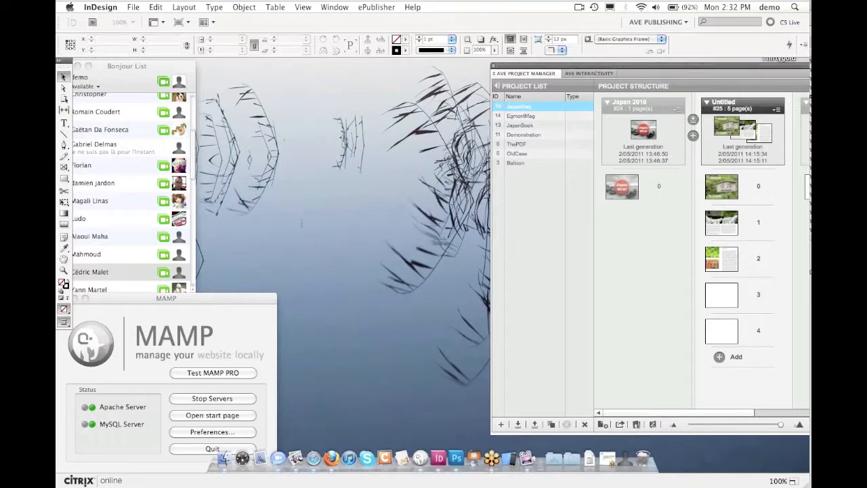
# Reposition the MAMP window so it is fully visible on the desktop, and return to InDesign
pyautogui.press('super+h')
pyautogui.moveTo(120, 303); pyautogui.dragTo(138, 268)
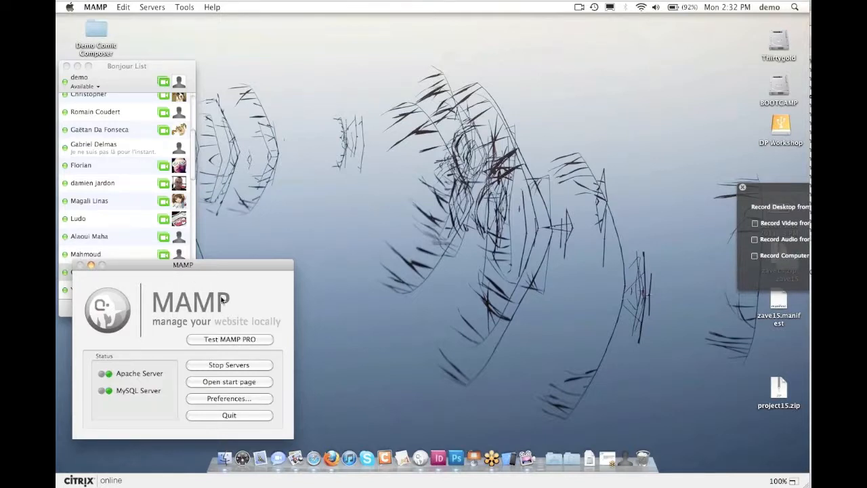
pyautogui.click(438, 457)
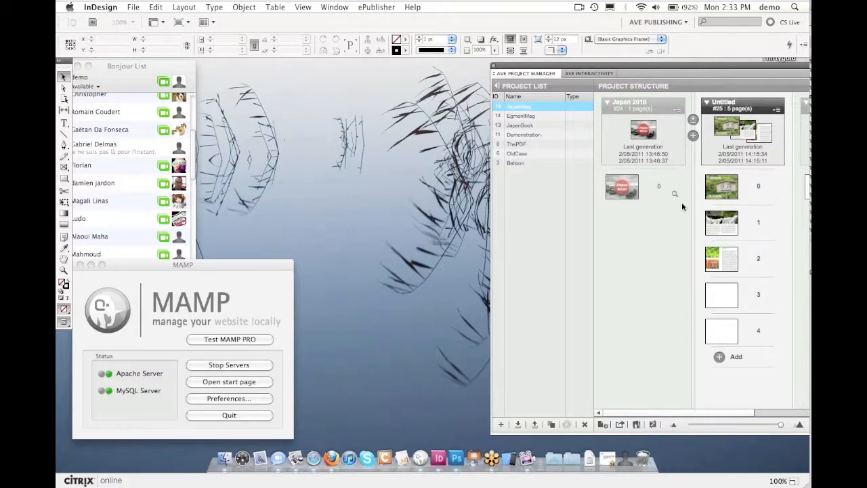
pyautogui.click(579, 7)
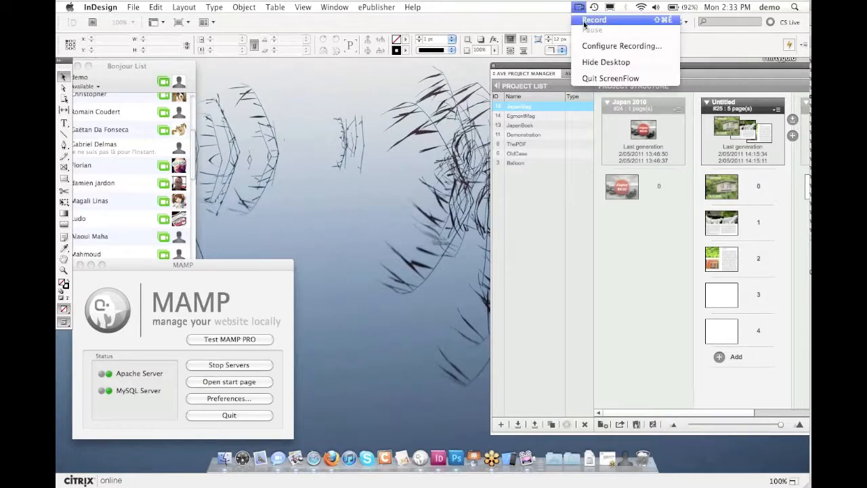
pyautogui.click(584, 22)
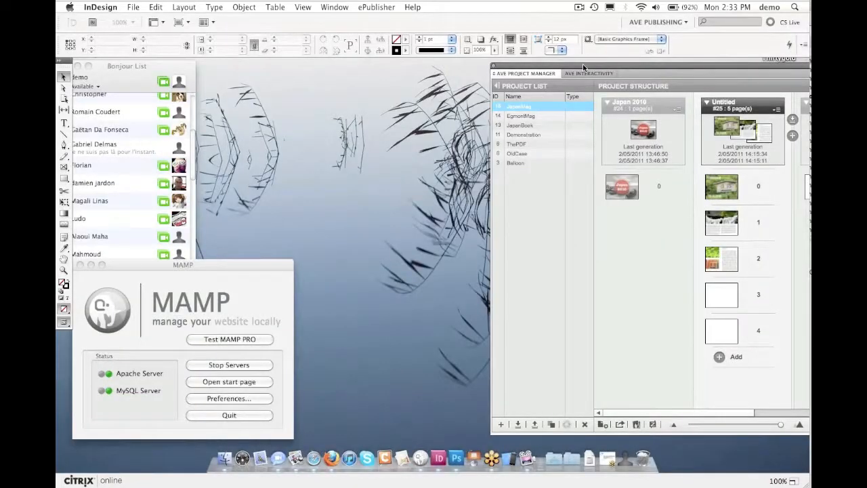
# Bring the AVE Project Manager fully into view and create a project named Japan Magazine with the AVEMag type
pyautogui.moveTo(594, 68); pyautogui.dragTo(394, 70)
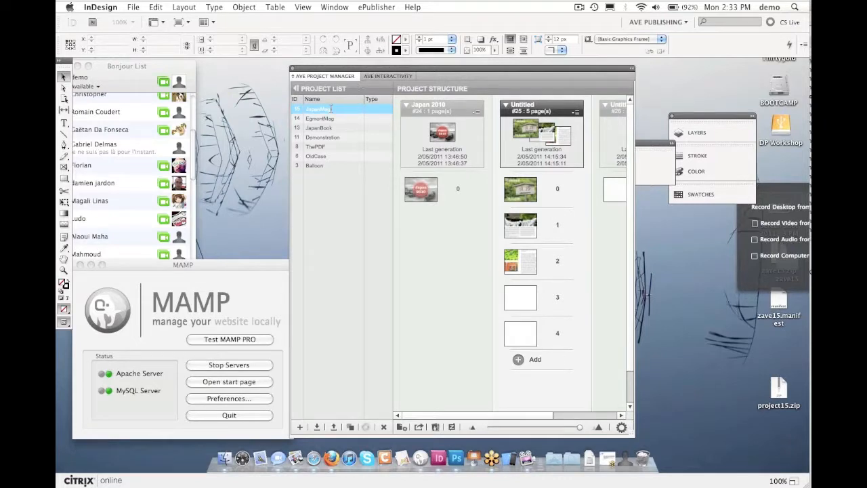
pyautogui.click(298, 428)
pyautogui.moveTo(353, 226); pyautogui.dragTo(393, 173)
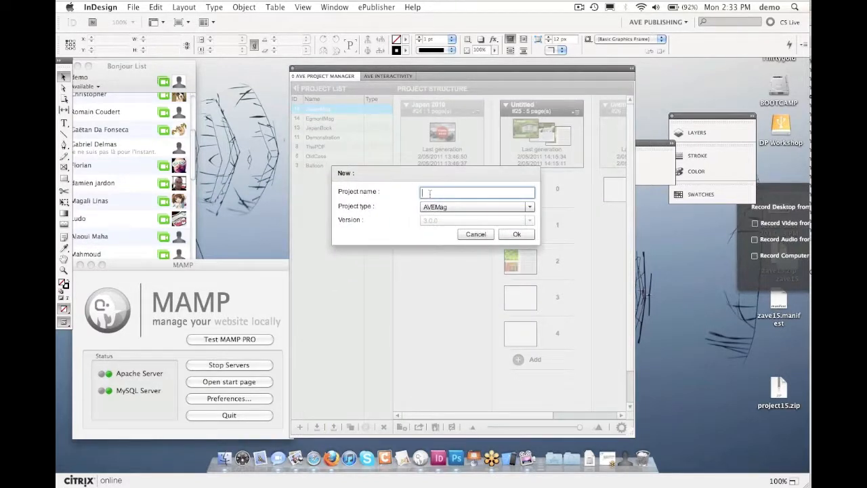
pyautogui.write('Japan Magazinz')
pyautogui.press('BackSpace')
pyautogui.write('e')
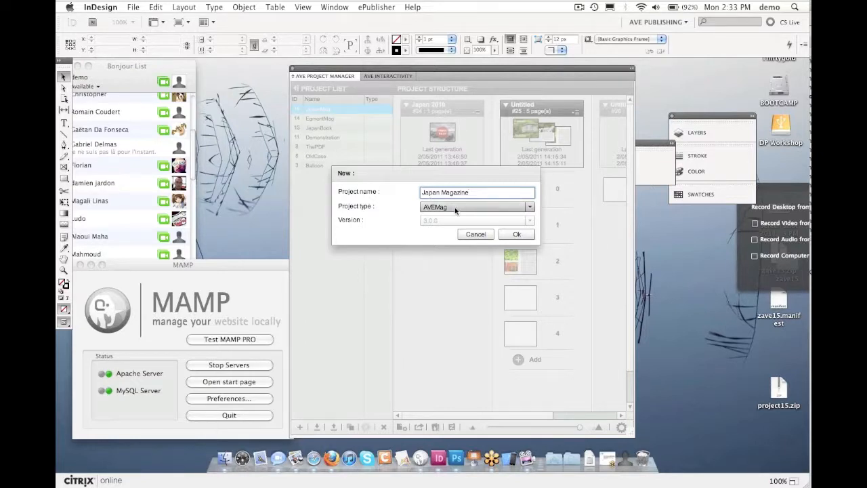
pyautogui.click(456, 211)
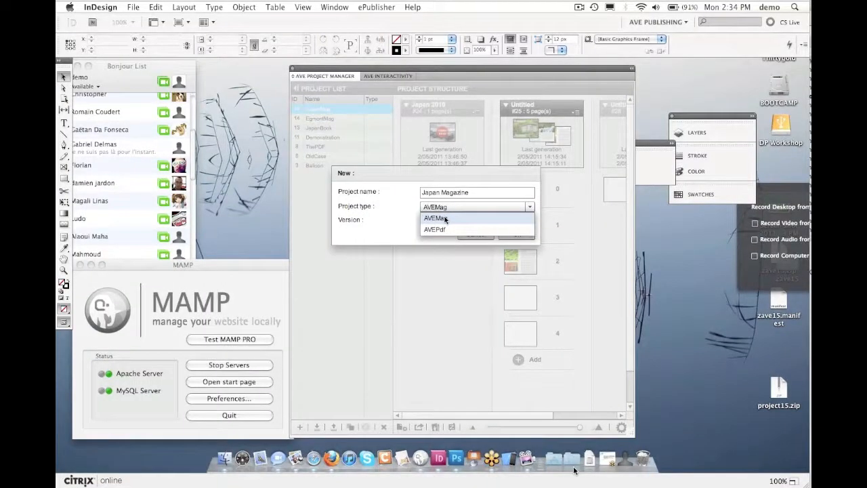
pyautogui.click(445, 218)
pyautogui.click(518, 234)
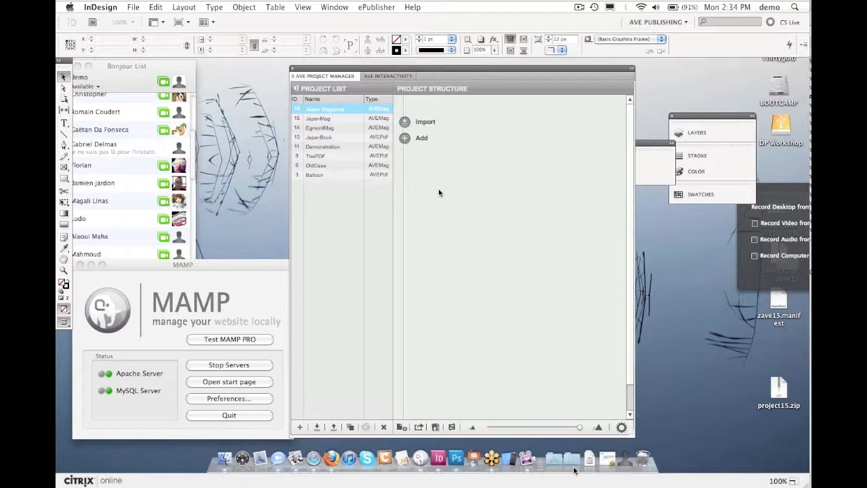
# Add a first article using the boat photo template with the red round TITLE badge, and save the document
pyautogui.click(404, 139)
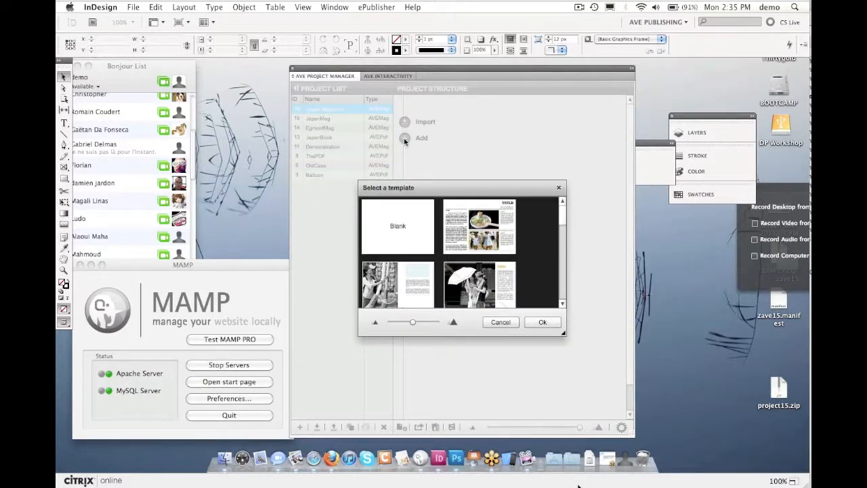
pyautogui.moveTo(564, 334); pyautogui.dragTo(611, 401)
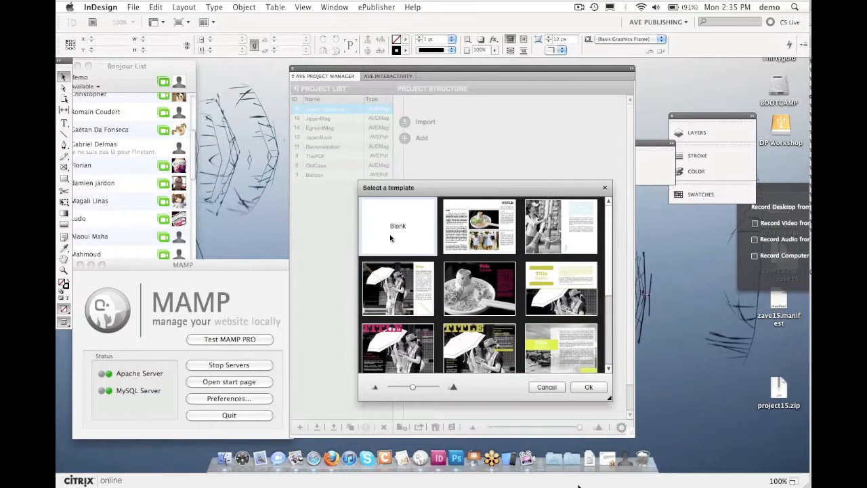
pyautogui.scroll(-5, 390, 237)
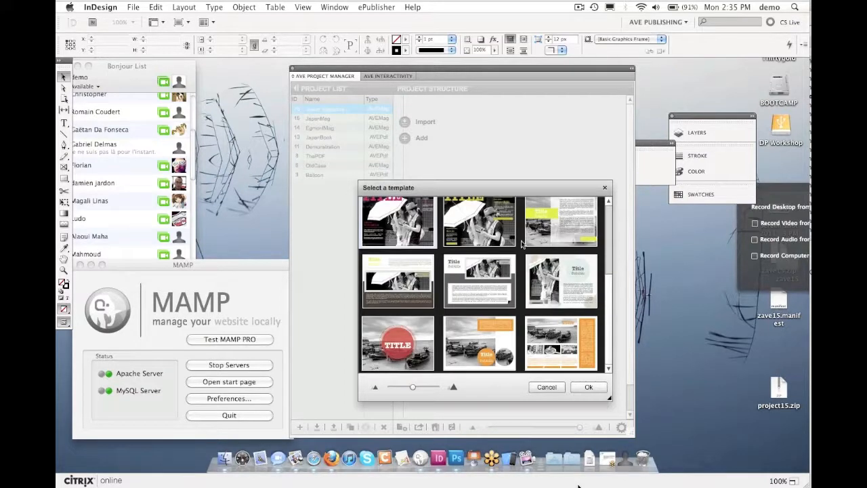
pyautogui.moveTo(609, 294); pyautogui.dragTo(593, 270)
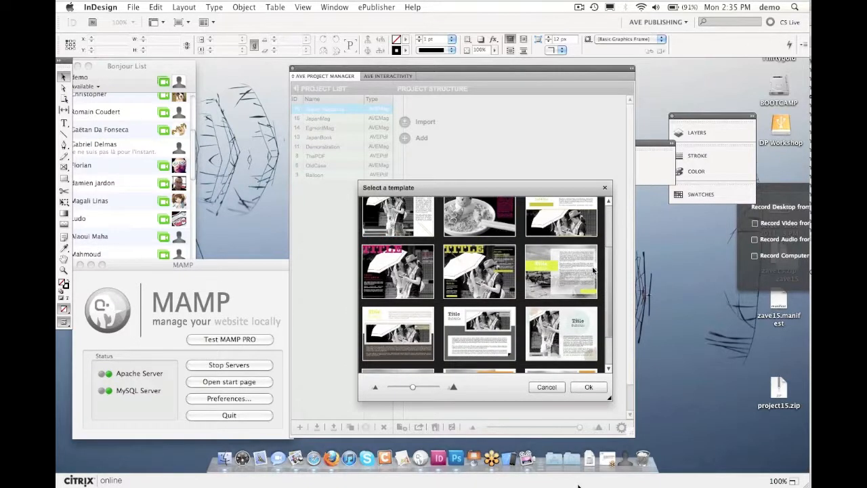
pyautogui.moveTo(594, 269); pyautogui.dragTo(593, 271)
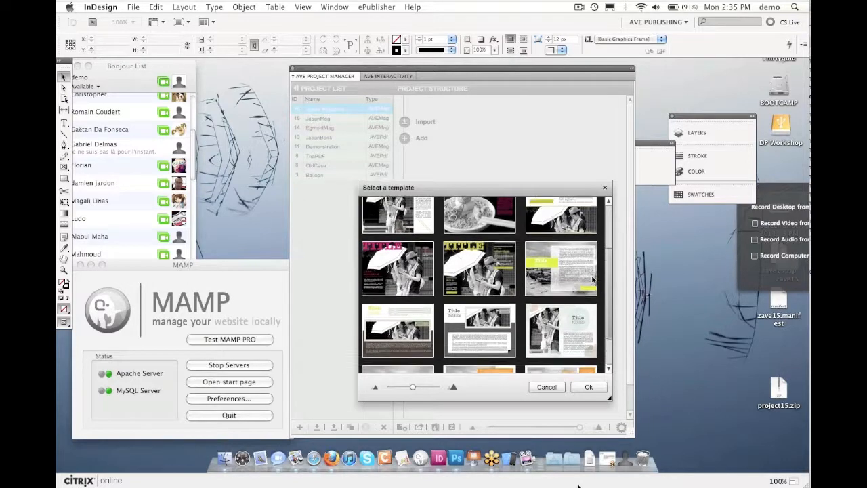
pyautogui.scroll(-3, 591, 298)
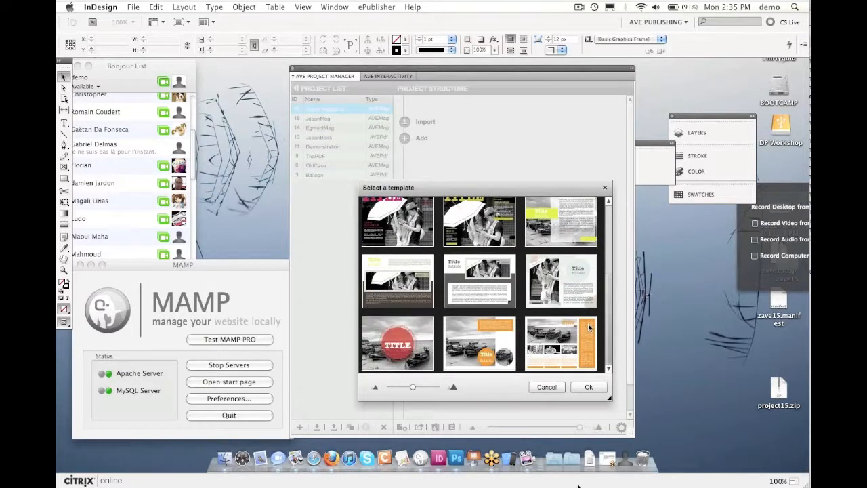
pyautogui.click(427, 335)
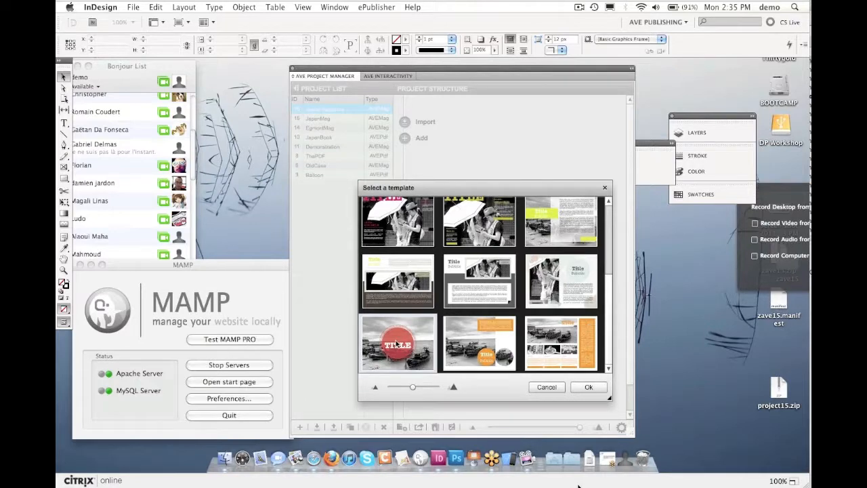
pyautogui.click(589, 386)
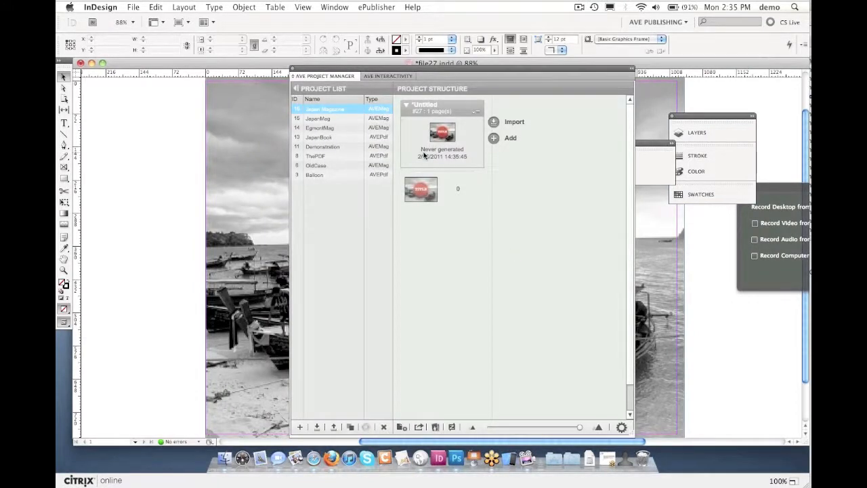
pyautogui.press('super+s')
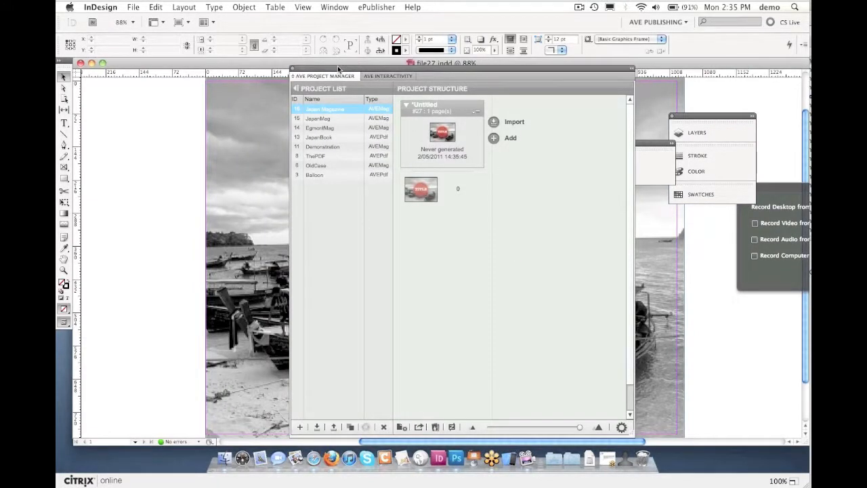
# Add a second article based on the Blank template after the boat cover article
pyautogui.moveTo(338, 69); pyautogui.dragTo(322, 60)
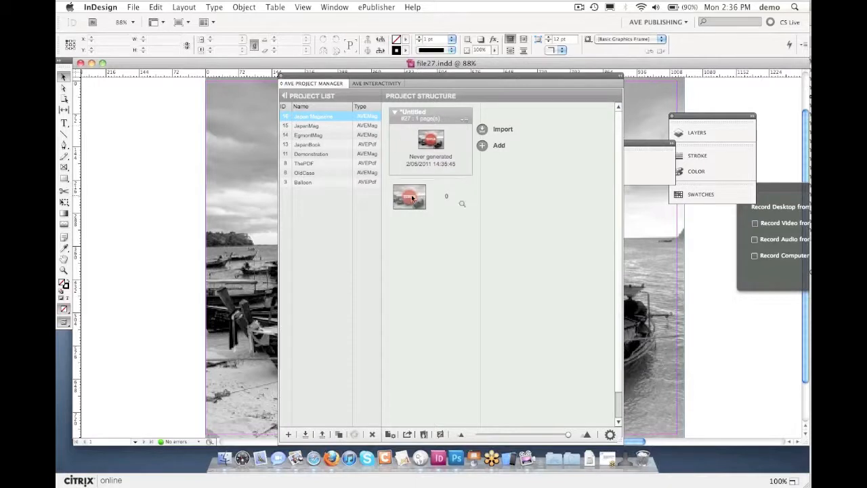
pyautogui.click(411, 198)
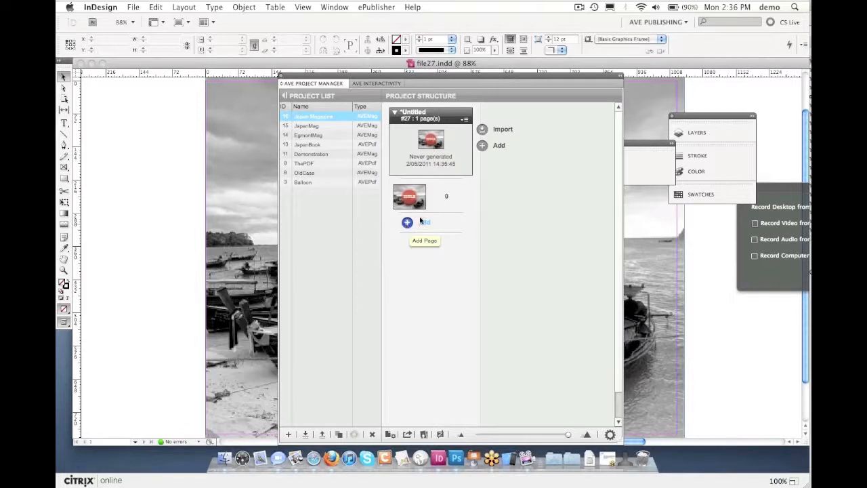
pyautogui.click(481, 147)
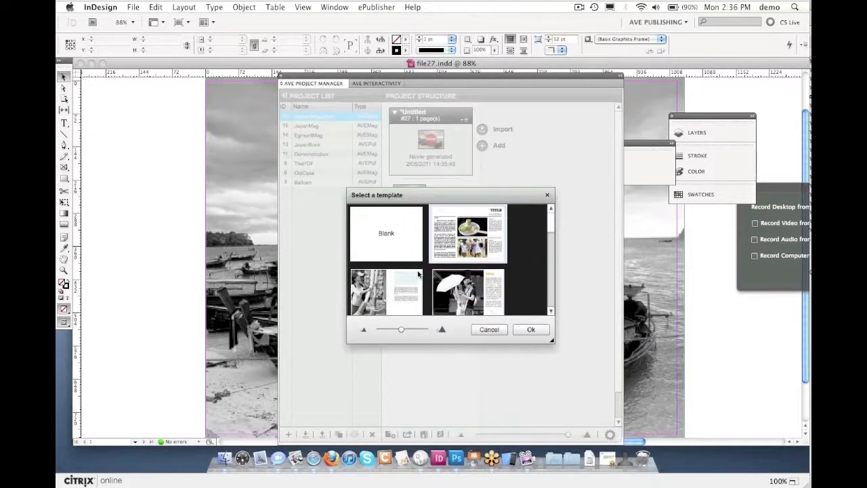
pyautogui.click(383, 240)
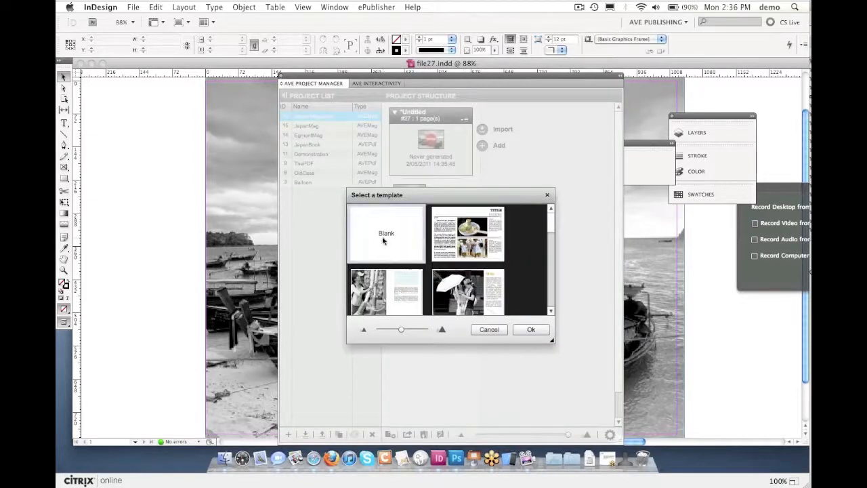
pyautogui.click(535, 329)
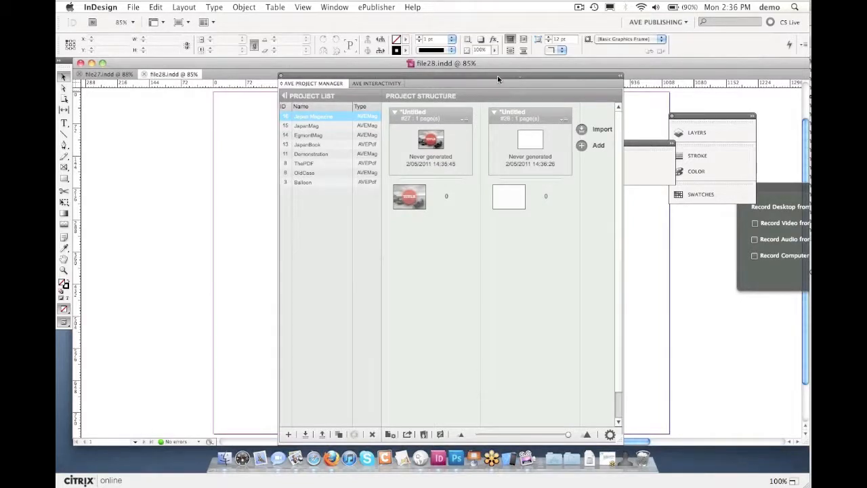
# Add another page from the Blank template to the second article and save the document
pyautogui.click(509, 199)
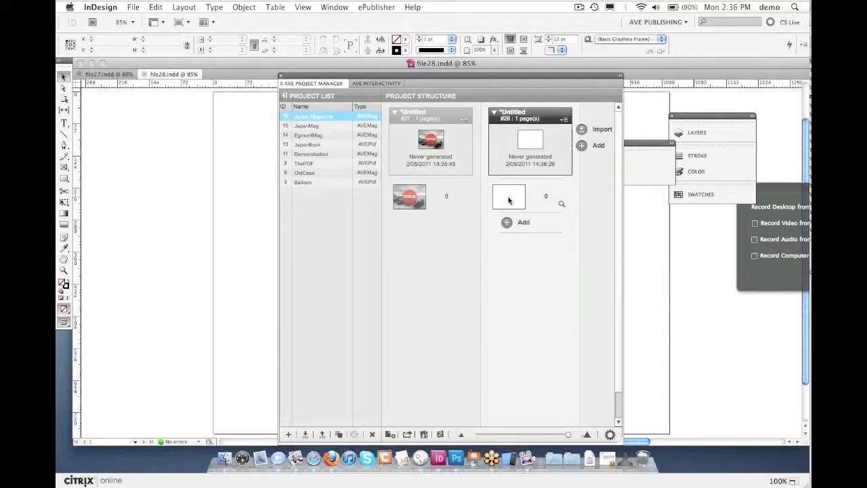
pyautogui.click(506, 223)
pyautogui.click(388, 241)
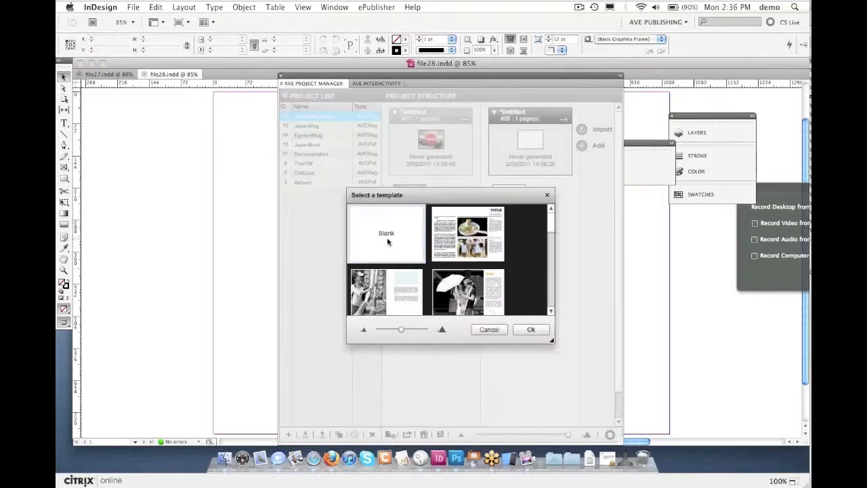
pyautogui.click(531, 329)
pyautogui.press('Tab')
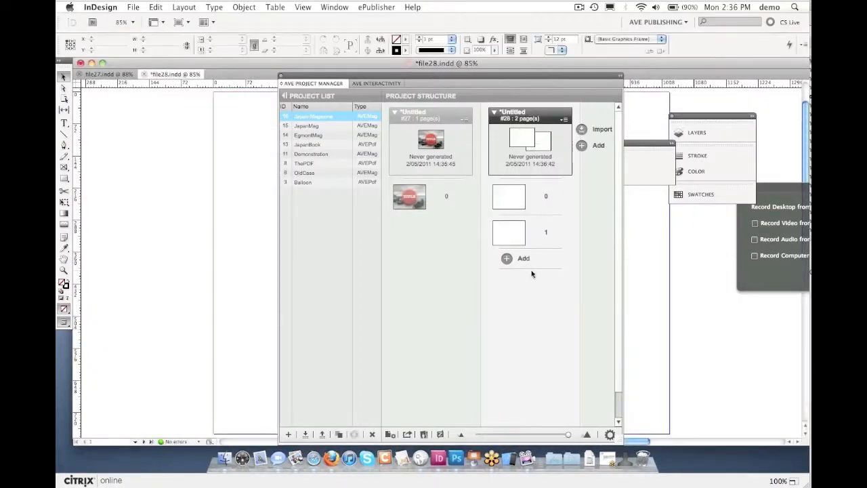
pyautogui.moveTo(538, 228)
pyautogui.press('super+s')
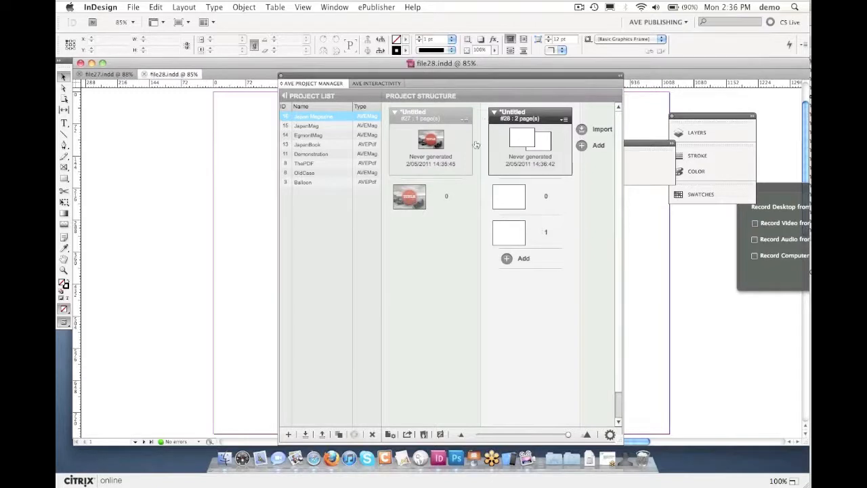
# Set the title of the boat cover article to Japan 2010 in its article properties, leaving the description empty
pyautogui.click(436, 115)
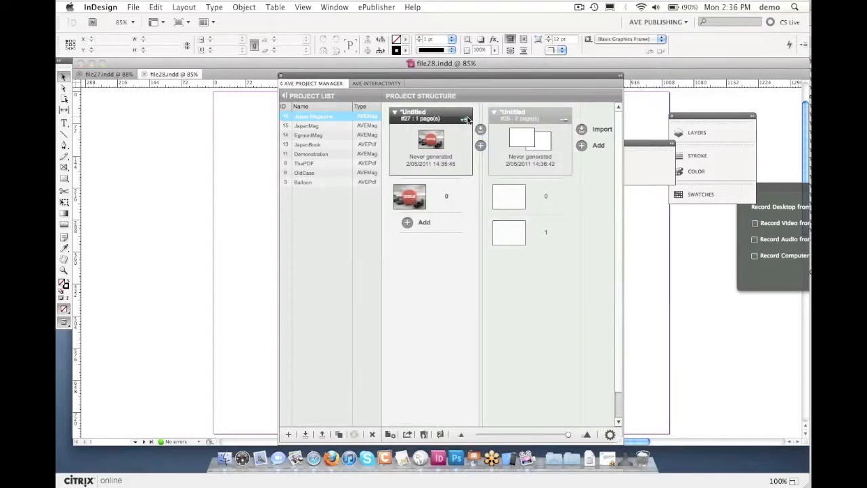
pyautogui.click(464, 121)
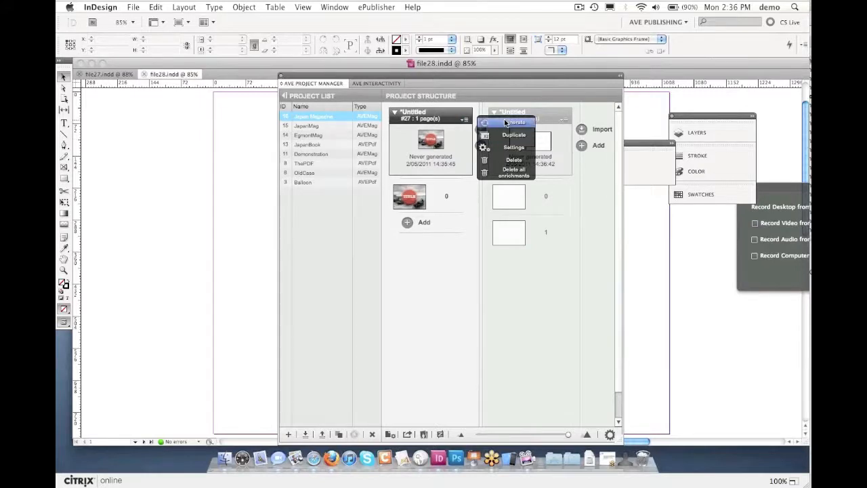
pyautogui.click(503, 151)
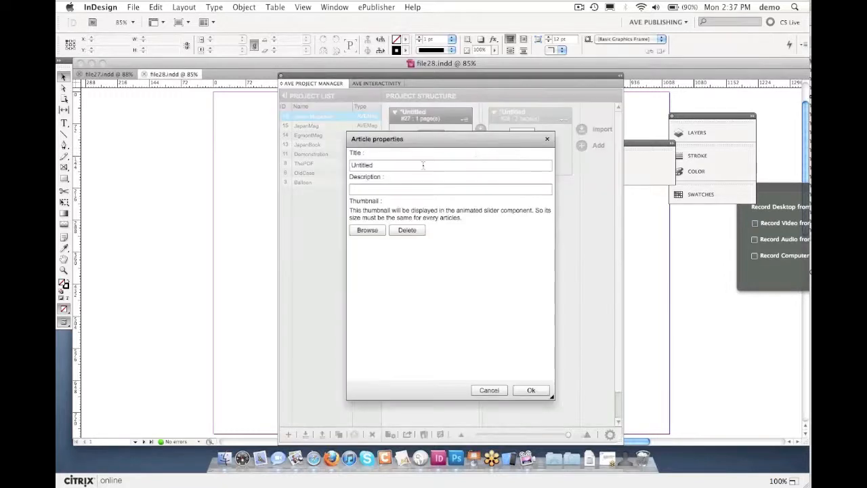
pyautogui.moveTo(403, 142); pyautogui.dragTo(428, 148)
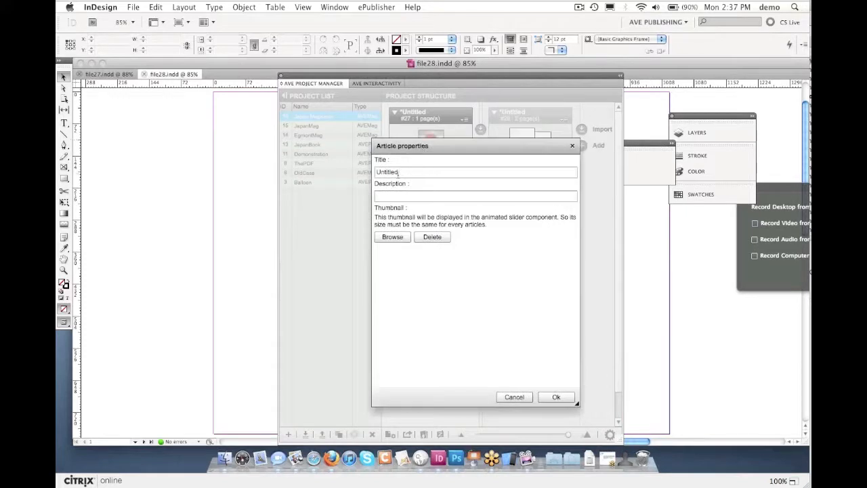
pyautogui.click(407, 172)
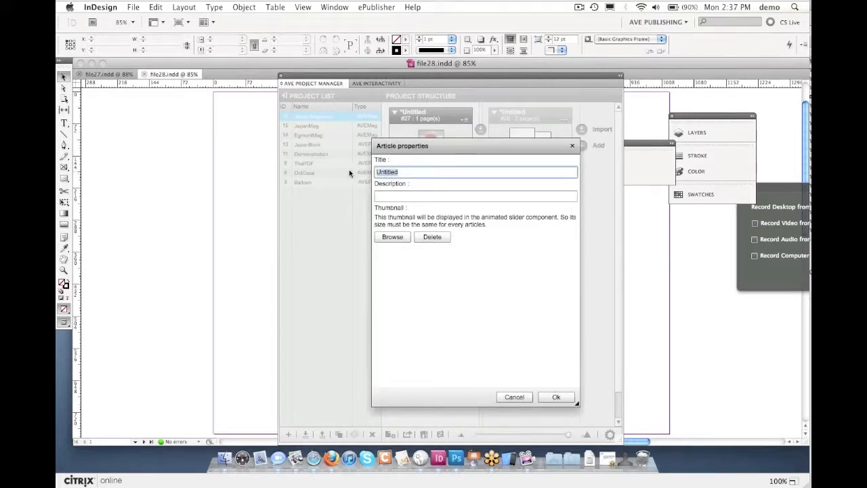
pyautogui.write('Japan 2010')
pyautogui.click(391, 195)
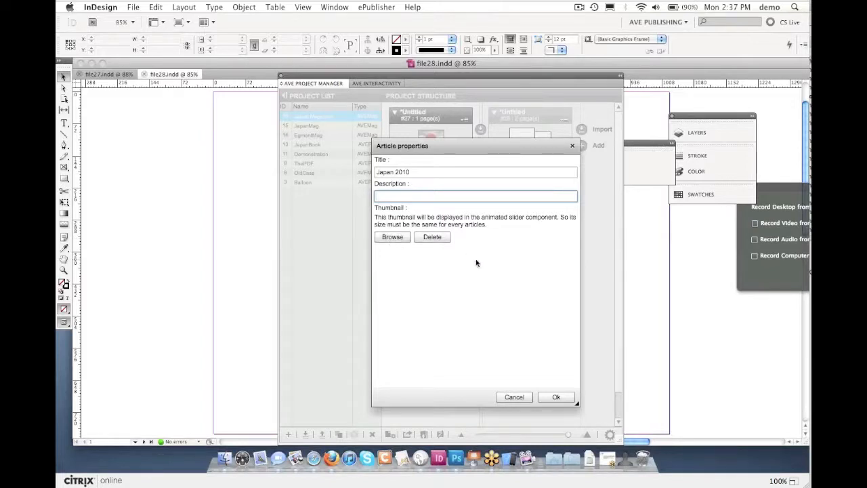
pyautogui.click(557, 398)
# Set the title of the second, untitled article to Temples au Japon in its article properties
pyautogui.click(536, 116)
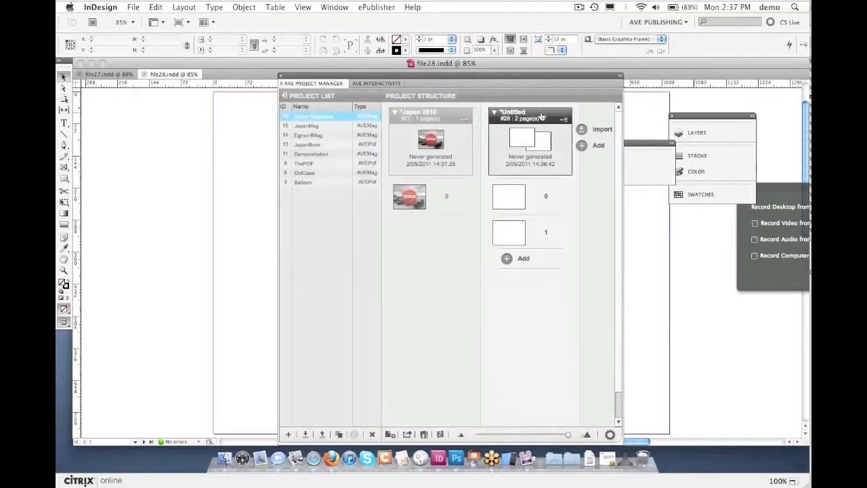
pyautogui.click(563, 119)
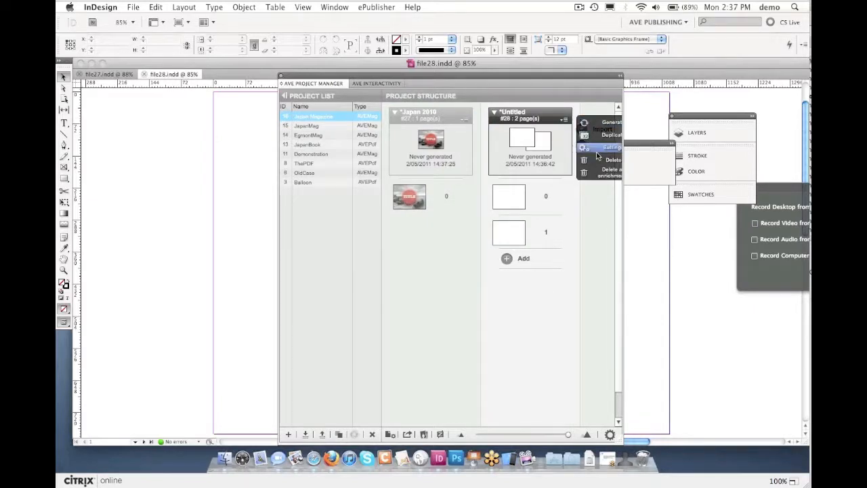
pyautogui.click(597, 151)
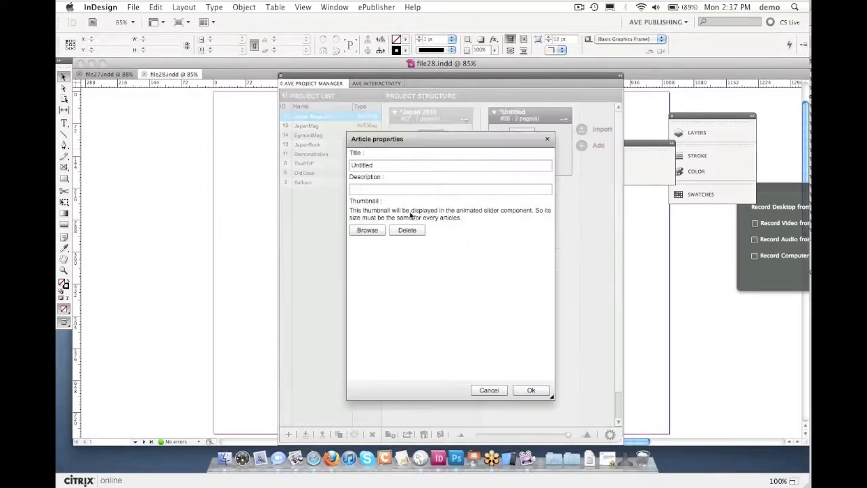
pyautogui.moveTo(380, 165); pyautogui.dragTo(344, 167)
pyautogui.write('T')
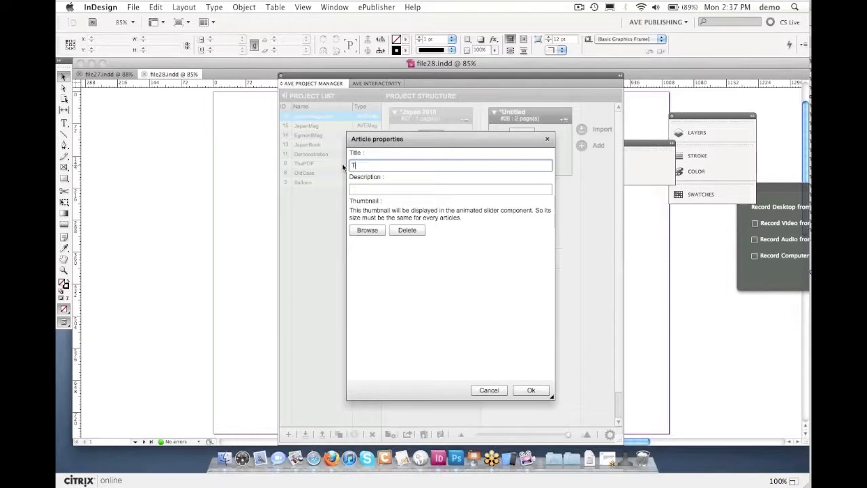
pyautogui.write('emples au Japon')
pyautogui.click(545, 391)
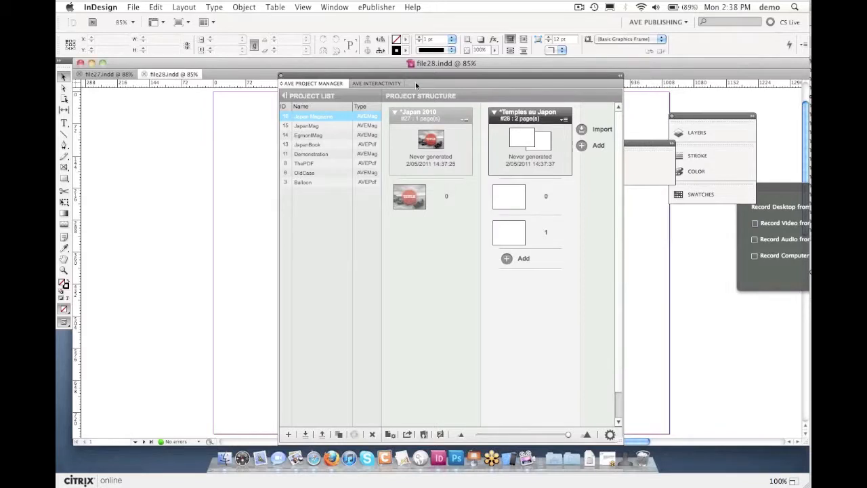
# Draw a full-width picture frame of about 1024 × 394 pt at the top of the blank page and place BigImage.JPG in it
pyautogui.moveTo(332, 79); pyautogui.dragTo(707, 84)
pyautogui.scroll(-10, 459, 157)
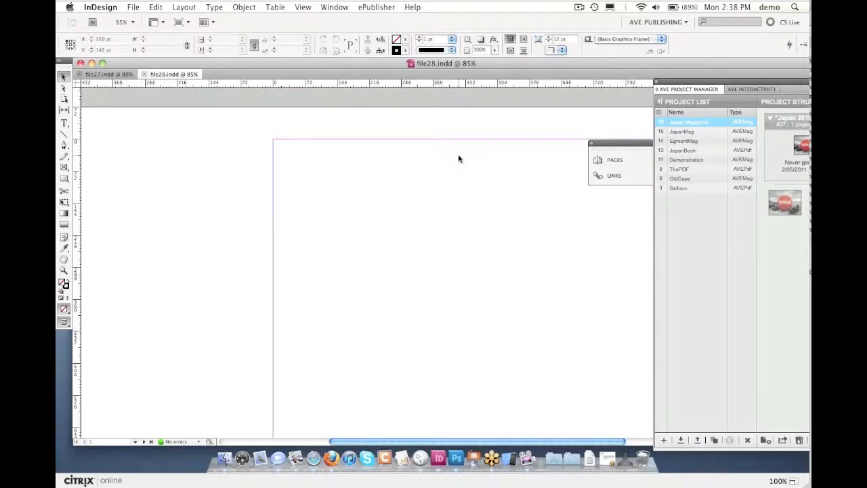
pyautogui.hscroll(5, 458, 159)
pyautogui.hscroll(-3, 458, 158)
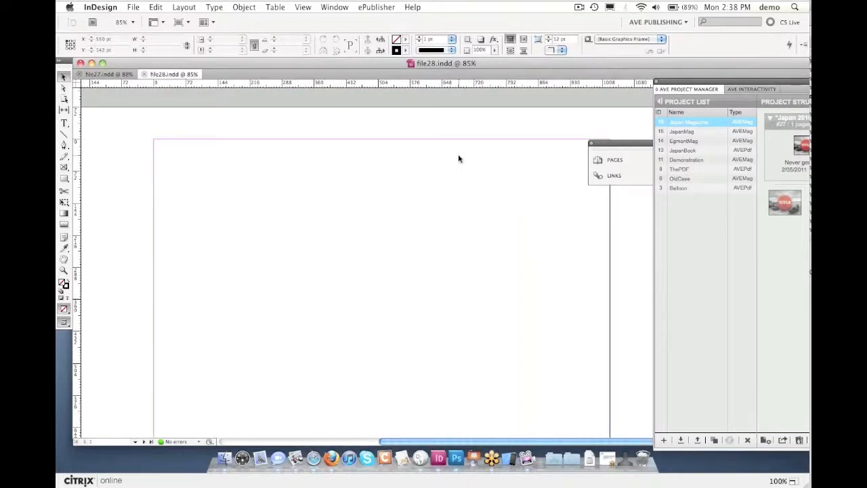
pyautogui.click(63, 168)
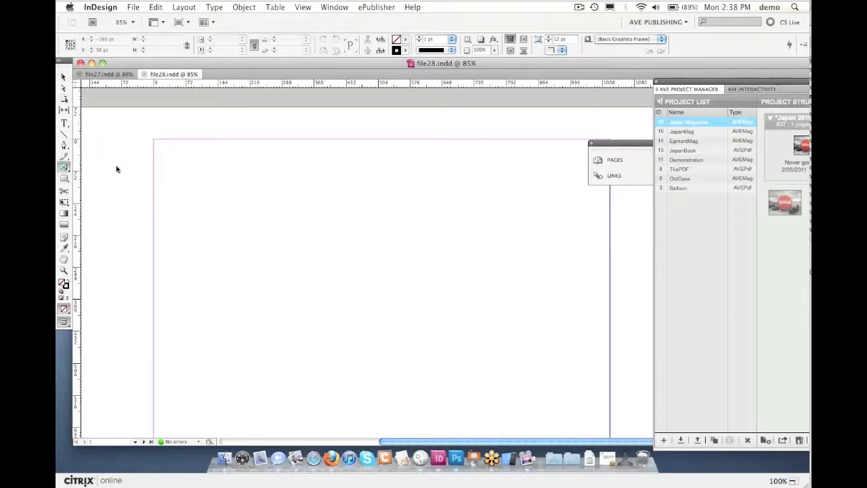
pyautogui.moveTo(155, 141); pyautogui.dragTo(609, 314)
pyautogui.press('super+d')
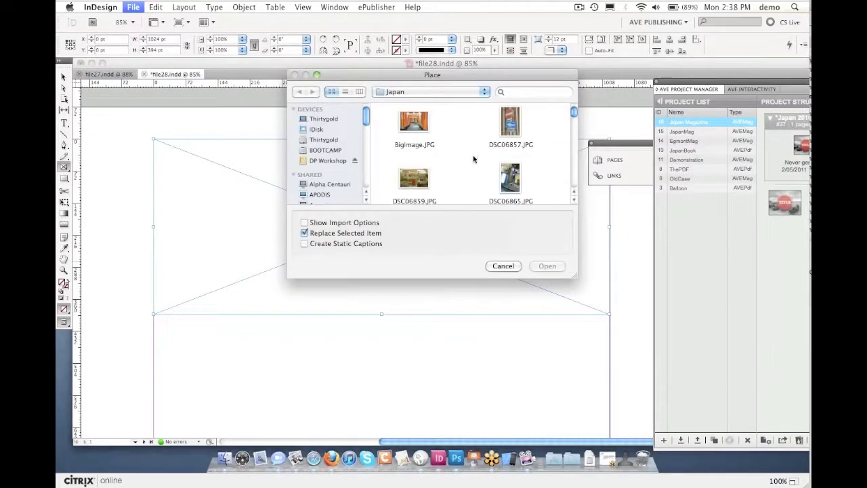
pyautogui.click(417, 134)
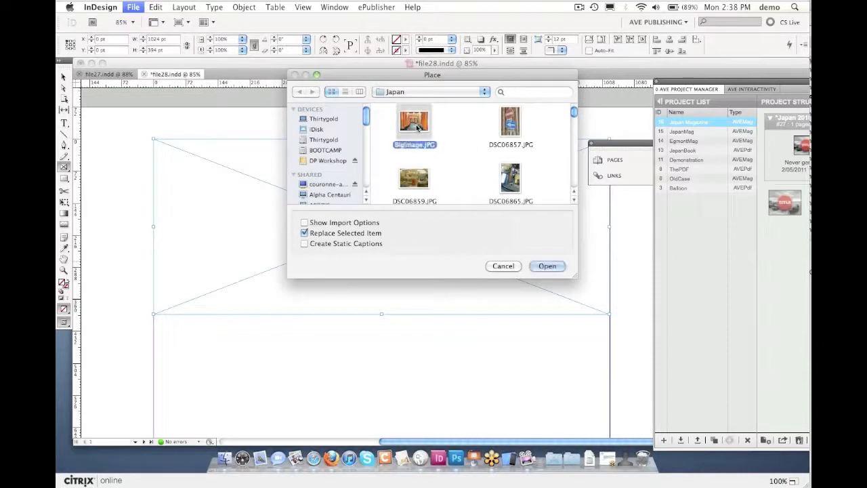
pyautogui.click(546, 266)
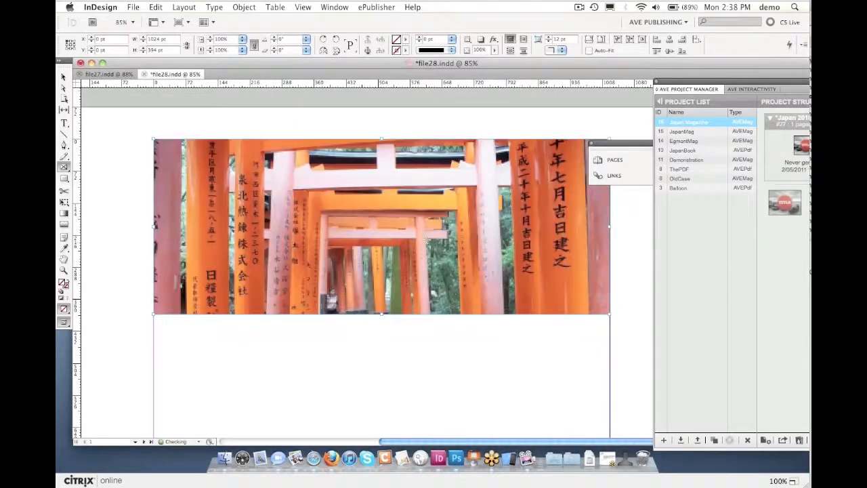
# Shift the torii gate picture upward inside its frame to about X -6 pt, Y -134 pt, without moving the frame
pyautogui.click(64, 78)
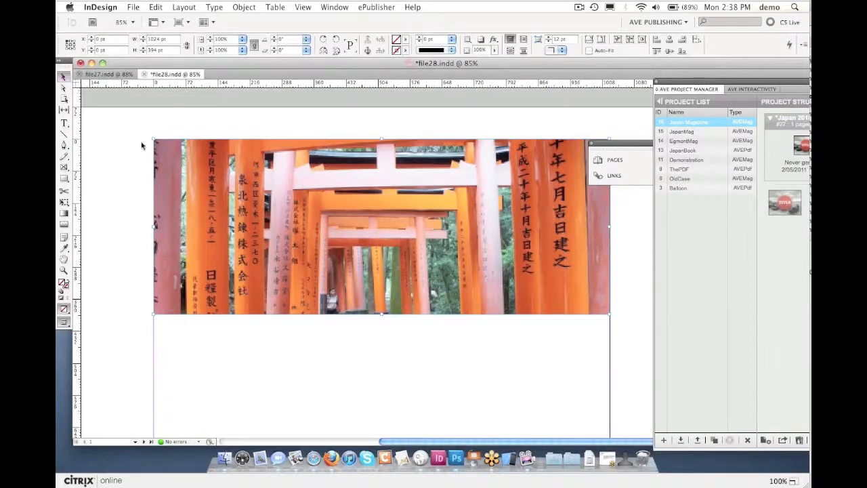
pyautogui.doubleClick(290, 221)
pyautogui.moveTo(305, 220); pyautogui.dragTo(301, 175)
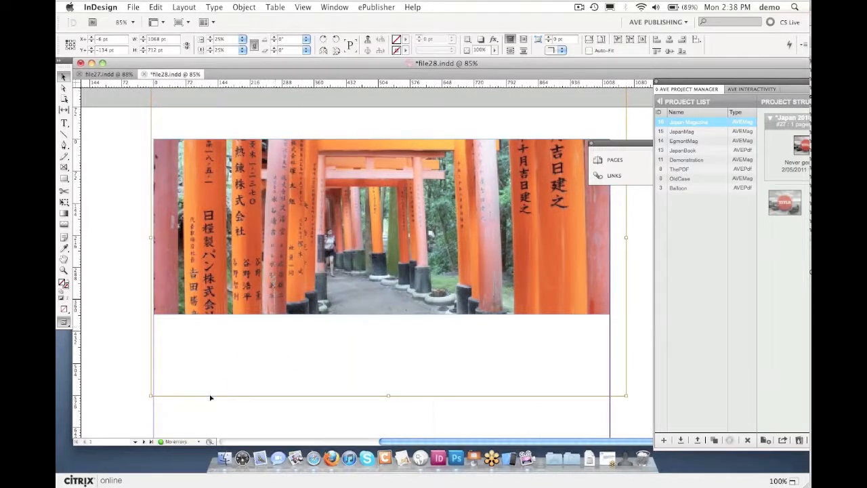
pyautogui.click(208, 410)
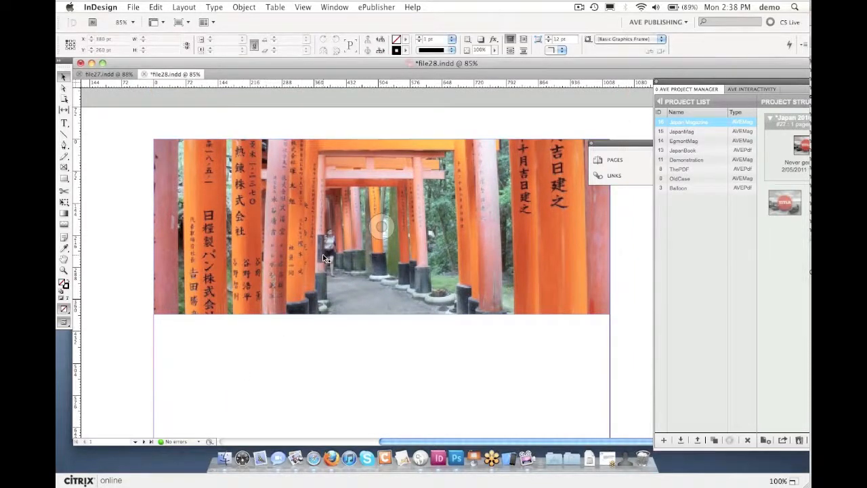
# Add a headline text frame just below the picture from the page's left edge, containing TEMPLES Au JAPON
pyautogui.scroll(-5, 318, 252)
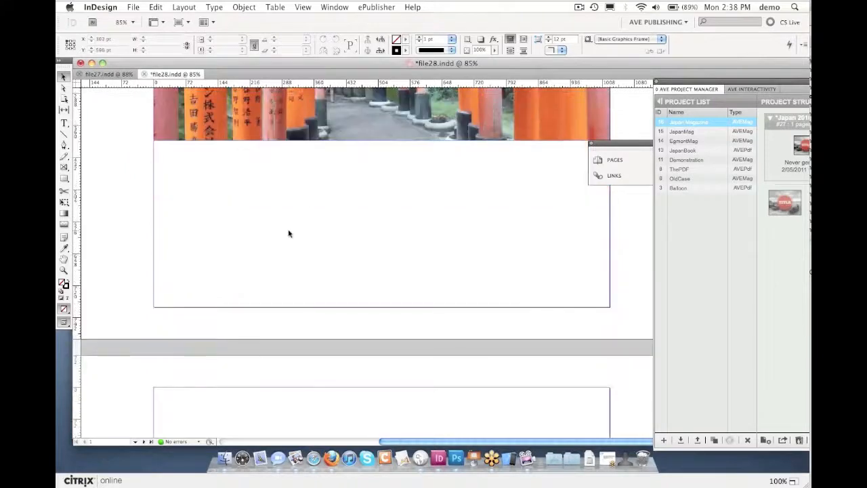
pyautogui.click(64, 123)
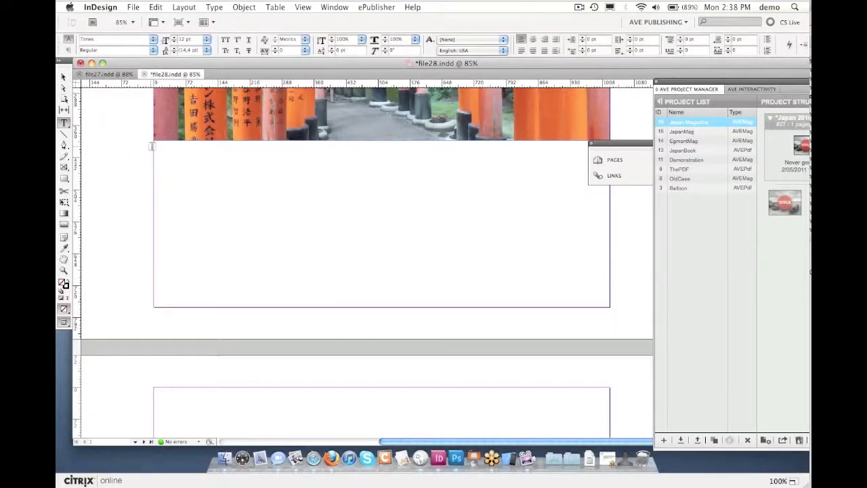
pyautogui.moveTo(153, 147); pyautogui.dragTo(483, 184)
pyautogui.write('ThePLES A')
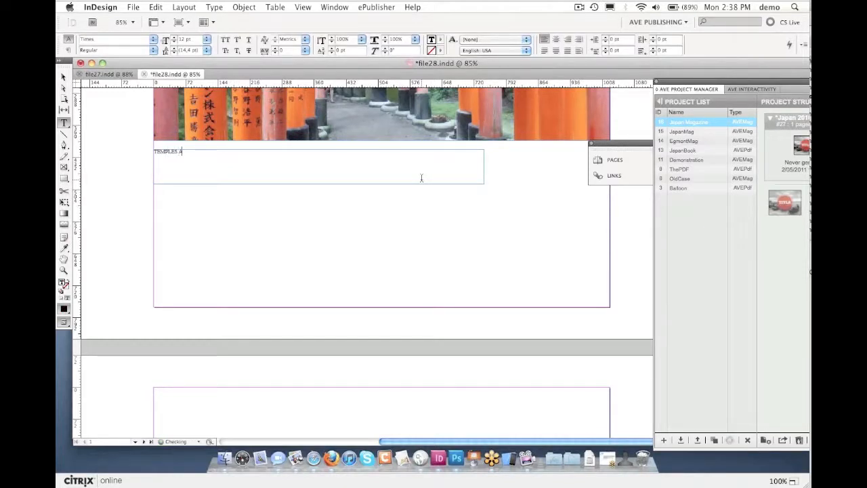
pyautogui.write('n')
pyautogui.write('u JAPON')
pyautogui.click(190, 195)
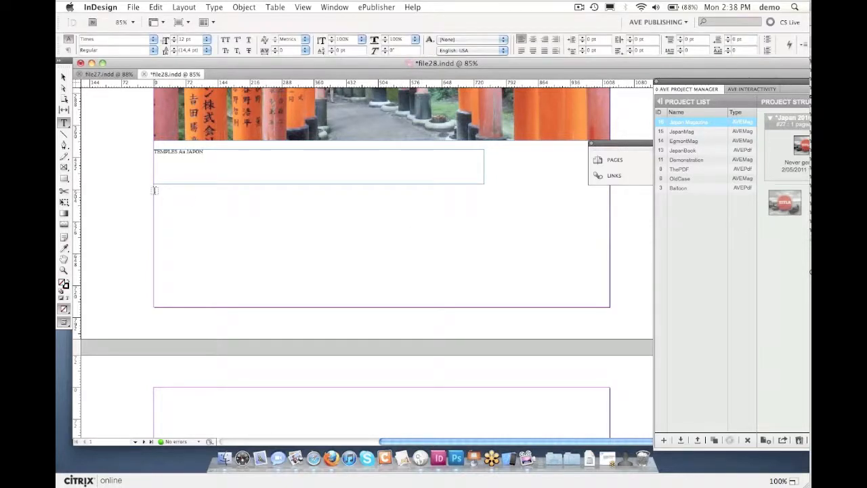
# Add a full-width body frame below the headline down to the page bottom, filled with placeholder text in two columns
pyautogui.moveTo(154, 191); pyautogui.dragTo(610, 306)
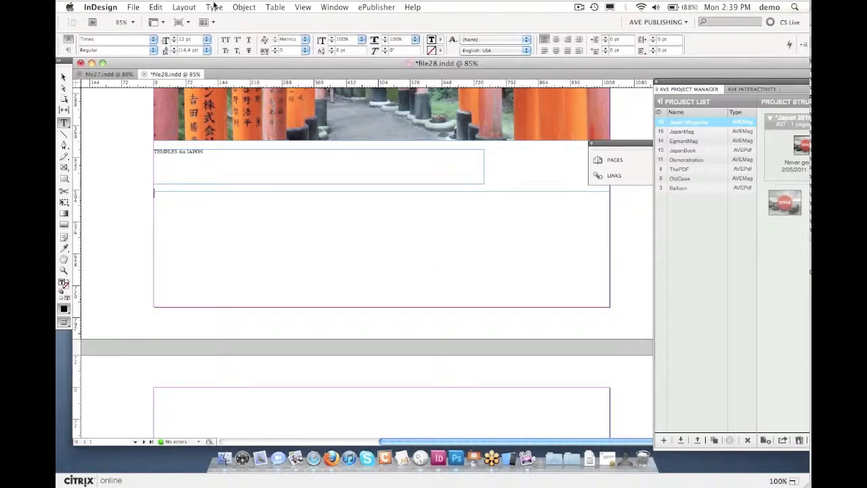
pyautogui.click(214, 7)
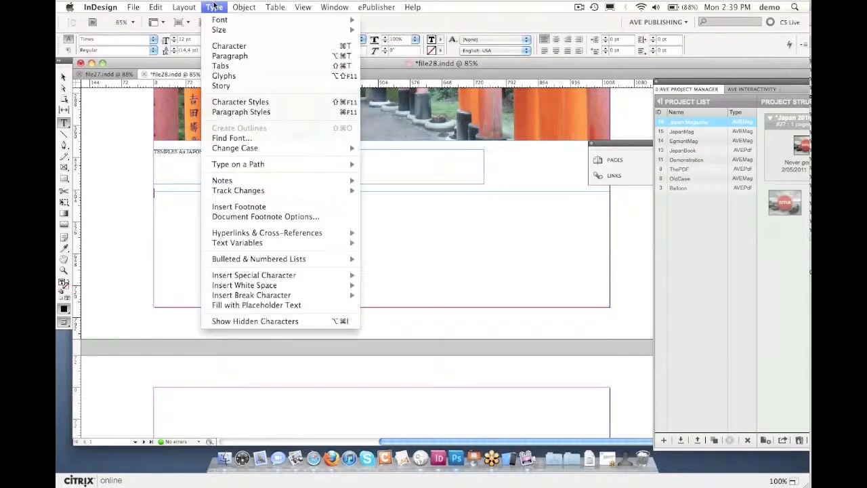
pyautogui.click(254, 305)
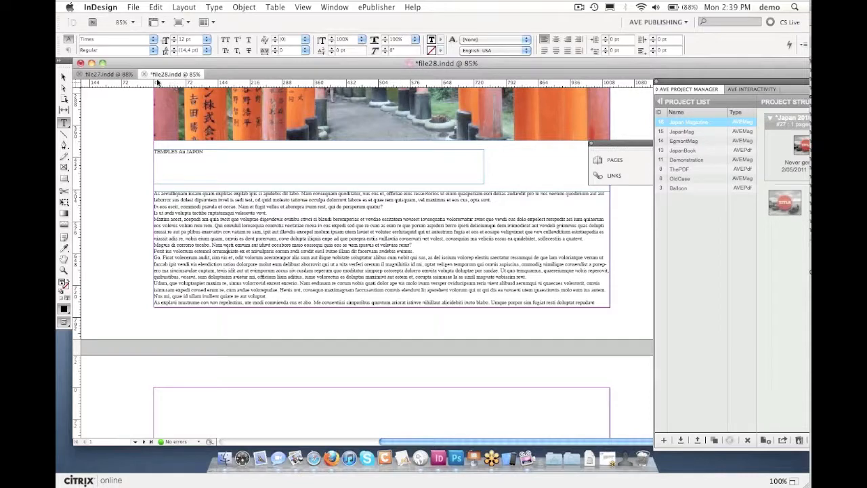
pyautogui.click(68, 50)
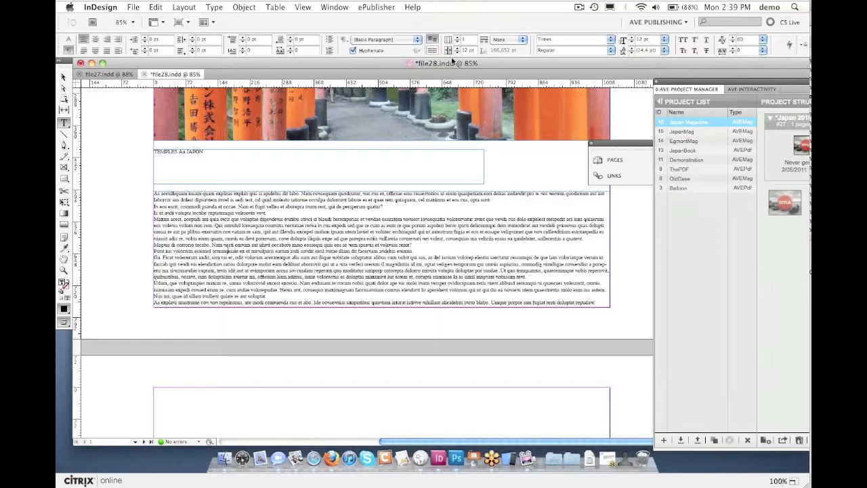
pyautogui.click(457, 38)
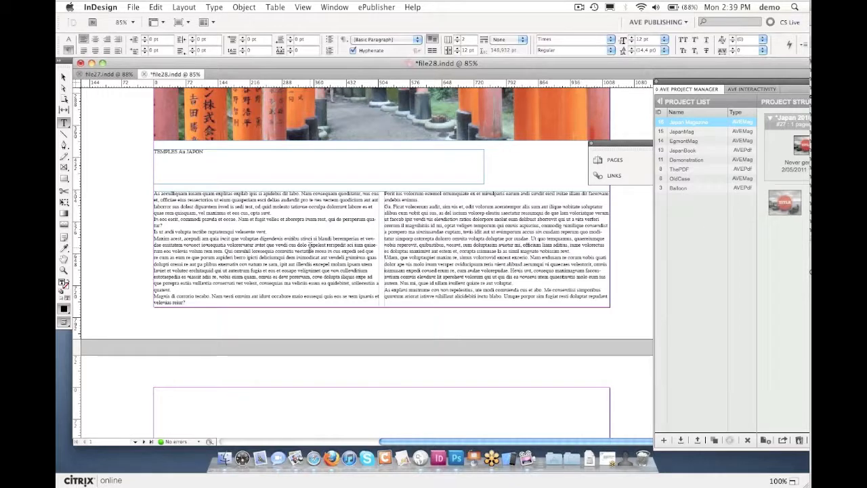
# Save the temple article's document and take a look at the boat cover document, file27.indd
pyautogui.scroll(4, 285, 228)
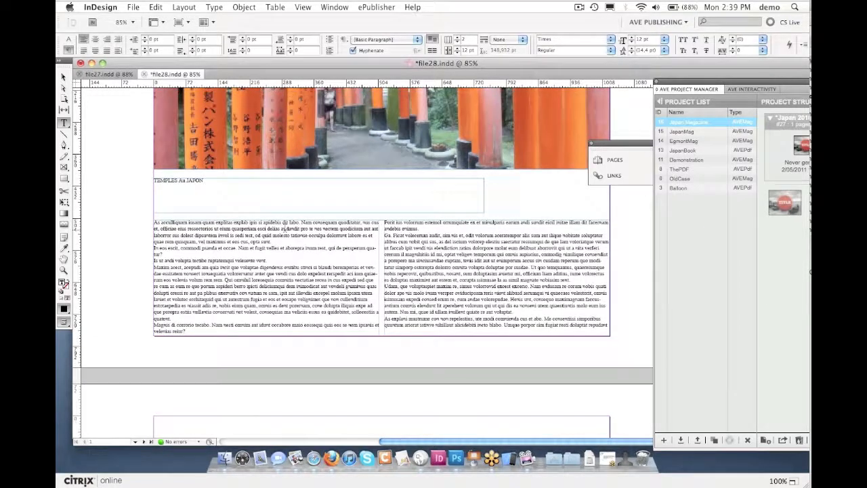
pyautogui.hscroll(-2, 285, 228)
pyautogui.hscroll(8, 286, 229)
pyautogui.hscroll(-4, 285, 228)
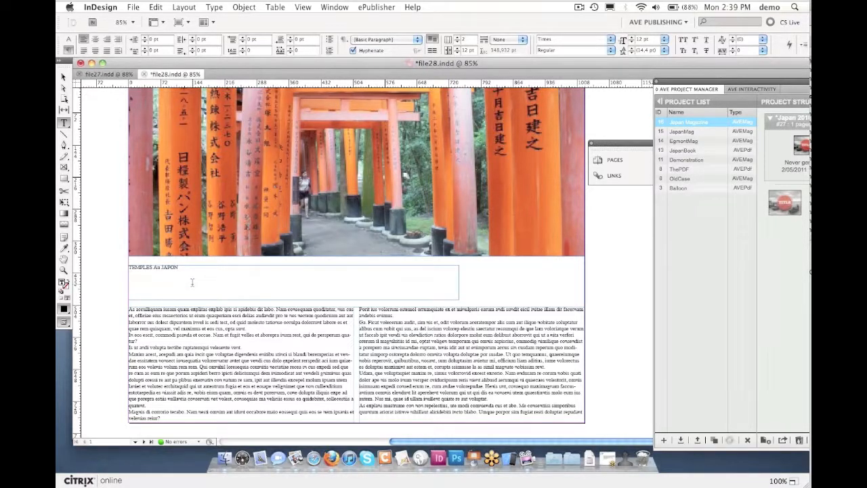
pyautogui.press('super+s')
pyautogui.click(106, 74)
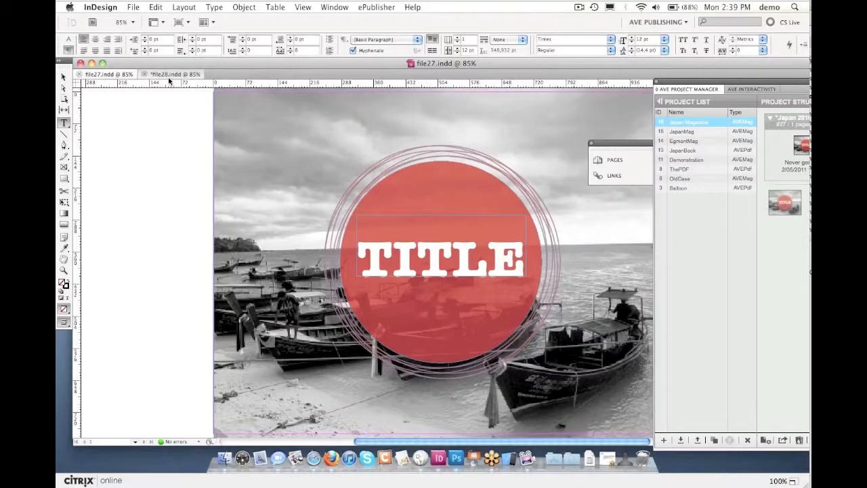
pyautogui.click(168, 75)
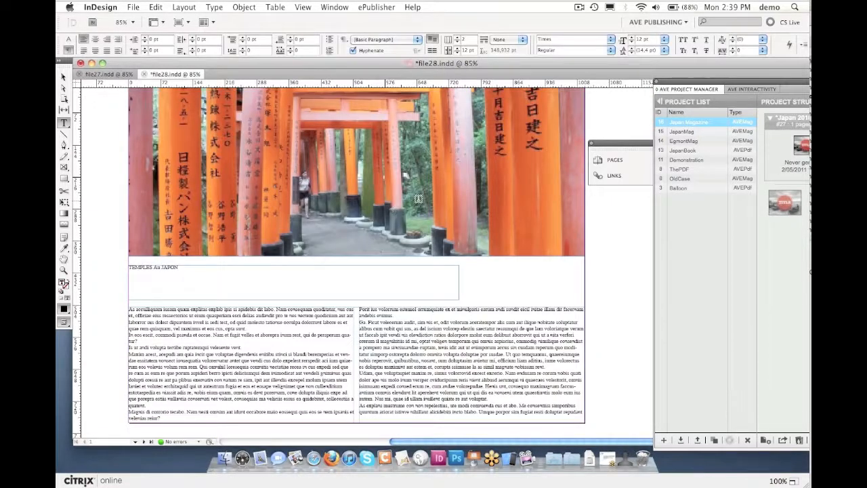
# Publish the Japan Magazine project from the project manager, generating the ungenerated articles first
pyautogui.moveTo(772, 80); pyautogui.dragTo(349, 76)
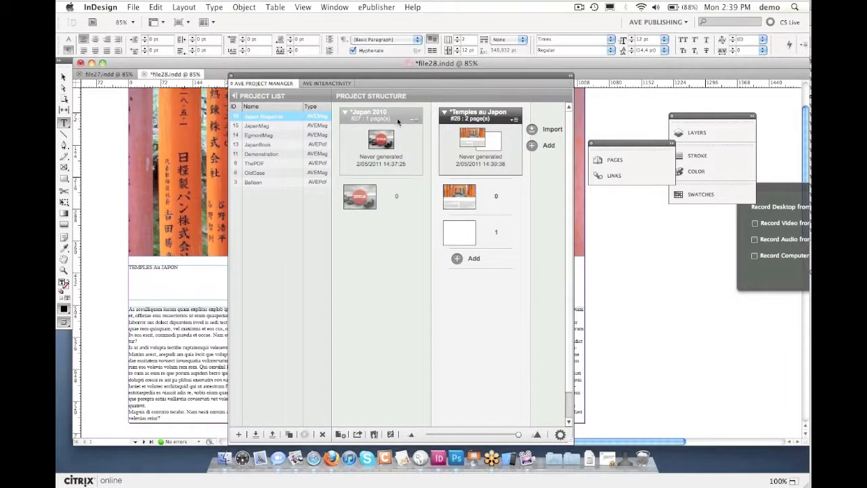
pyautogui.moveTo(384, 203)
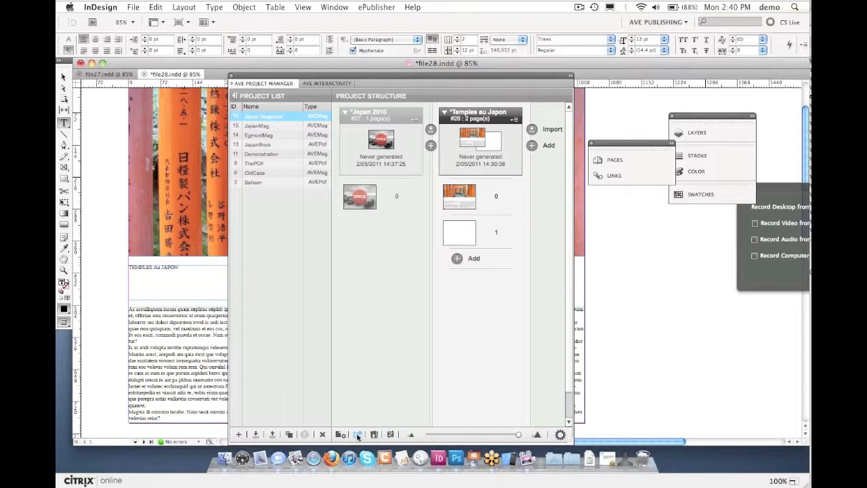
pyautogui.click(357, 435)
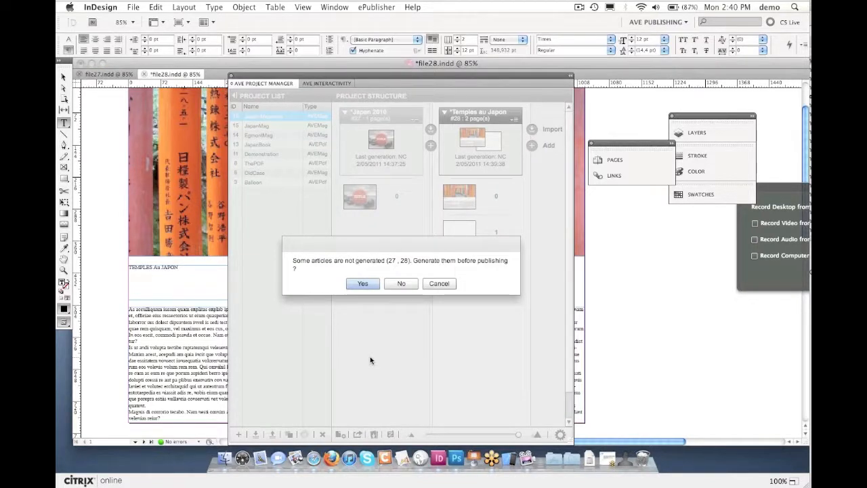
pyautogui.click(362, 284)
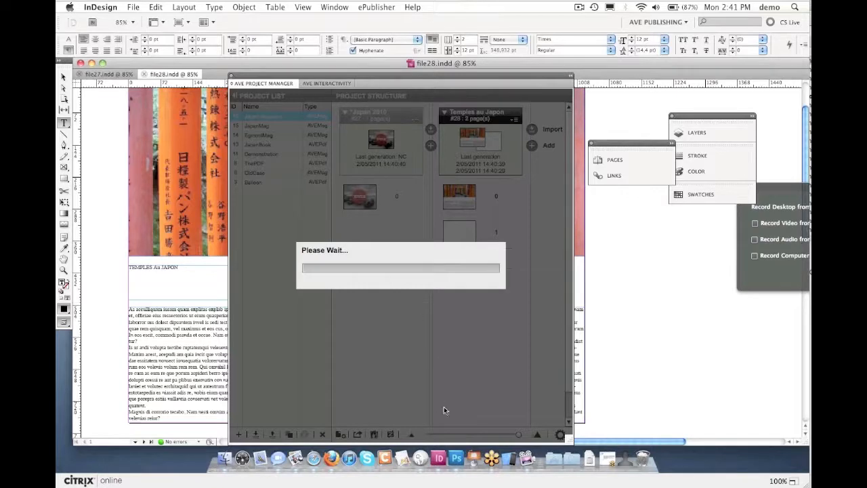
pyautogui.click(457, 460)
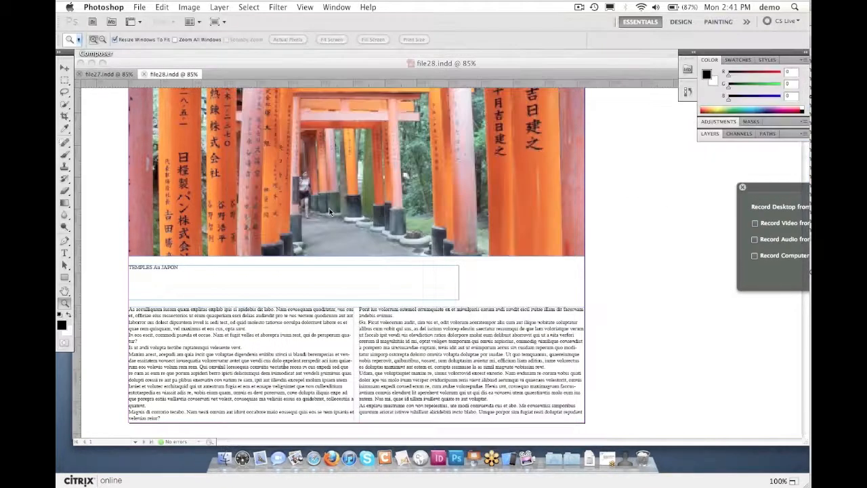
pyautogui.click(438, 457)
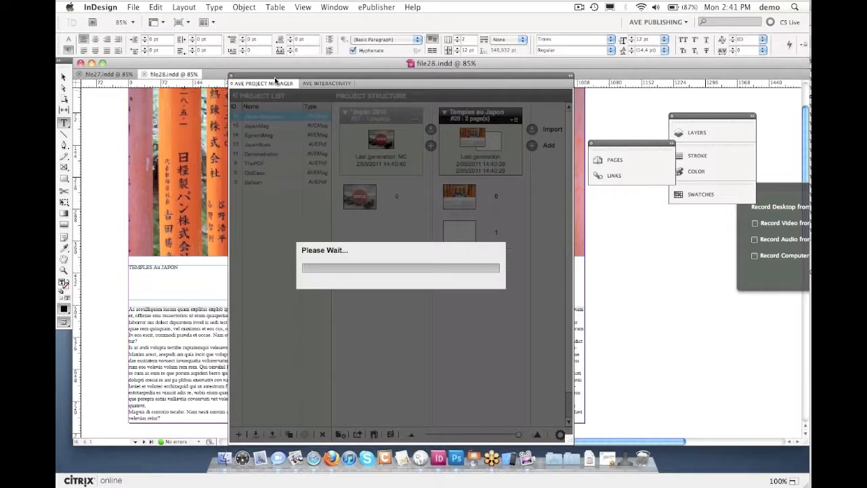
pyautogui.moveTo(287, 83); pyautogui.dragTo(542, 69)
pyautogui.moveTo(474, 89); pyautogui.dragTo(376, 75)
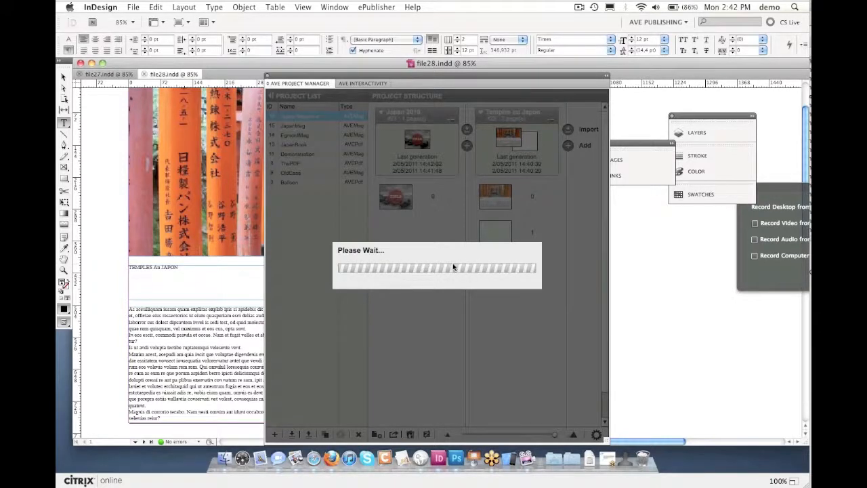
pyautogui.click(437, 278)
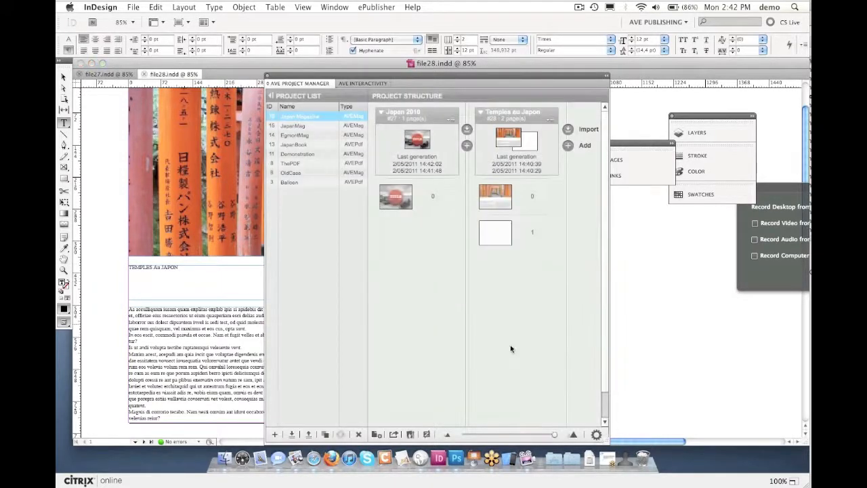
# Switch to the iOS Simulator, open the myKiosk Dev app and check that transfers are enabled
pyautogui.click(510, 458)
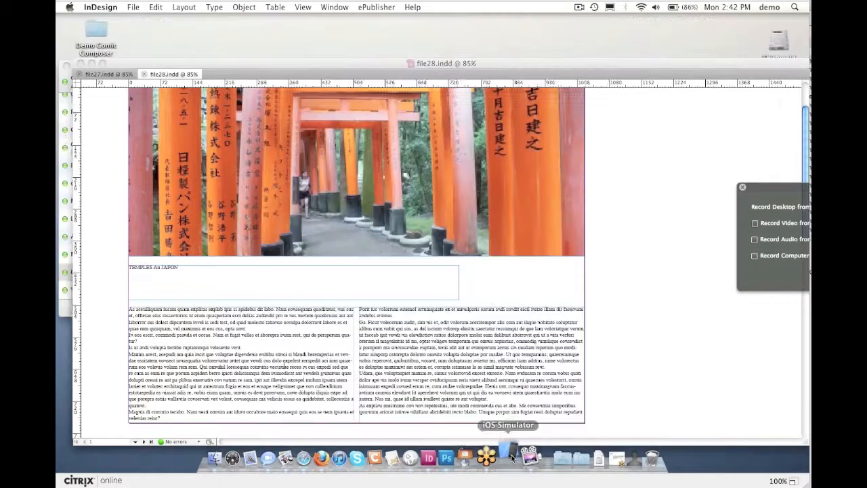
pyautogui.moveTo(381, 49); pyautogui.dragTo(424, 40)
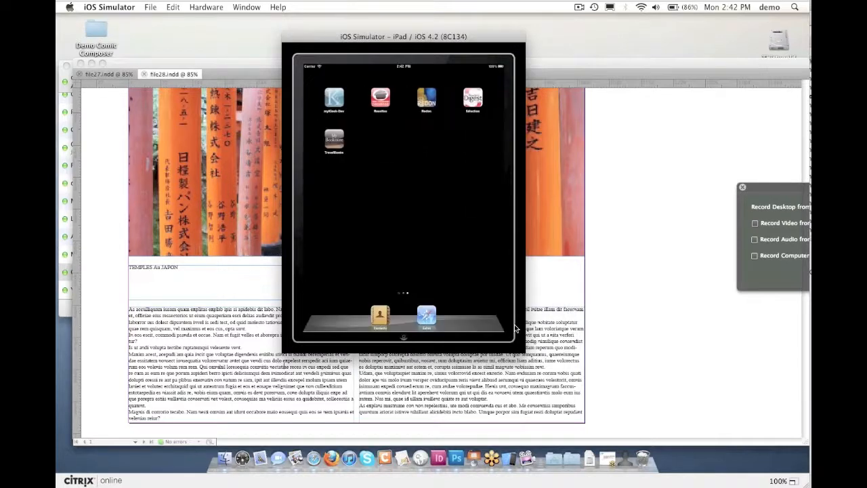
pyautogui.click(334, 99)
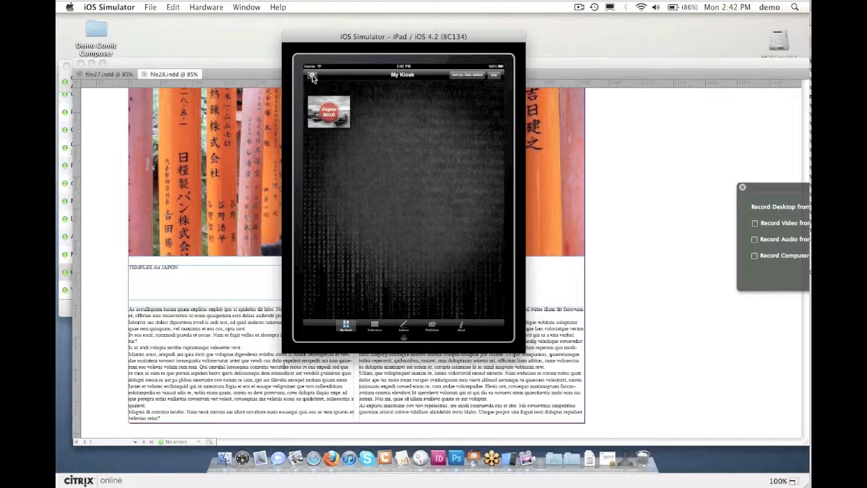
pyautogui.click(311, 74)
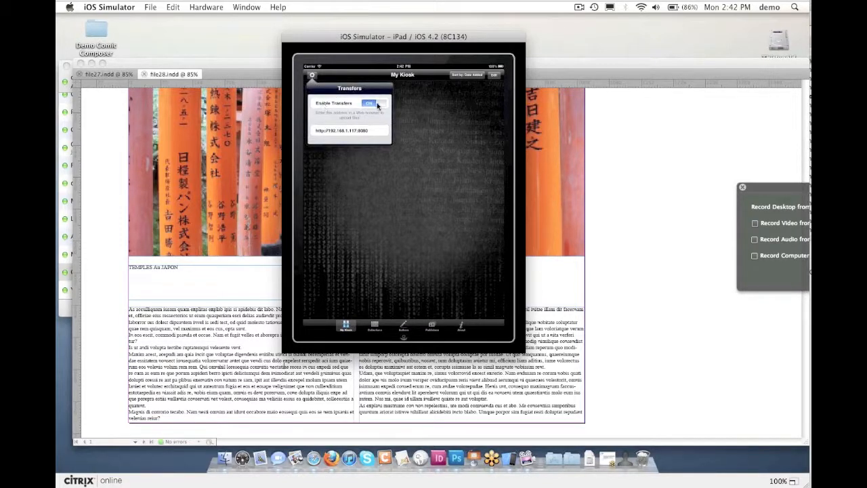
pyautogui.click(423, 126)
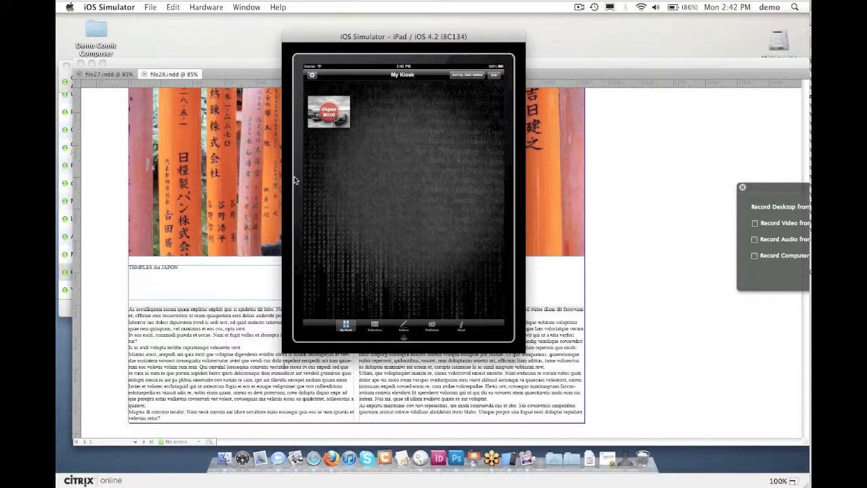
# Return to InDesign and send the Japan Magazine project to myKiosk at Thirtygold (192.168.1.117), leaving author and editor empty
pyautogui.click(235, 183)
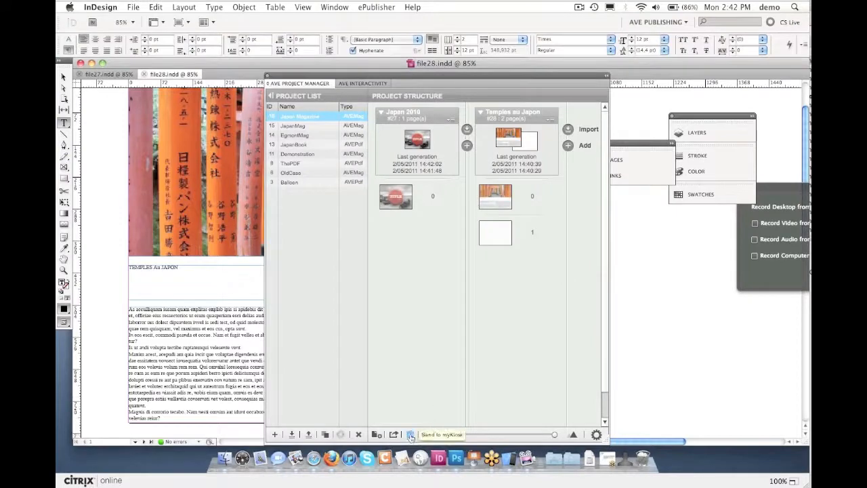
pyautogui.click(411, 435)
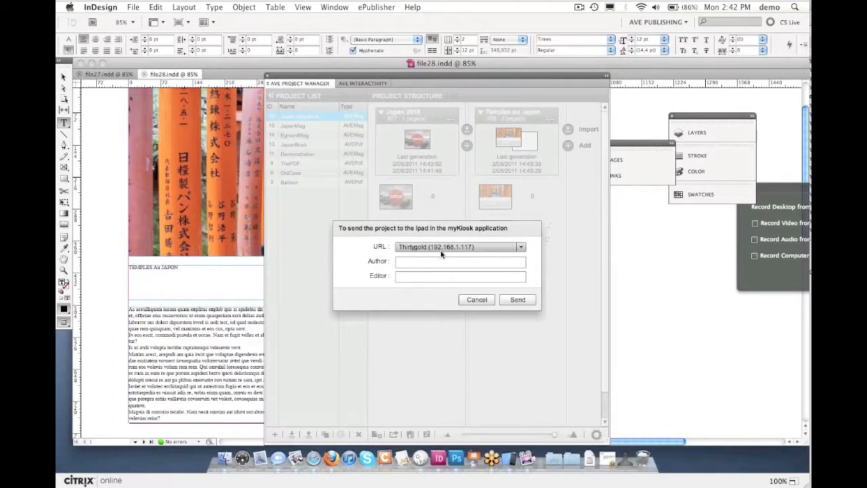
pyautogui.click(521, 300)
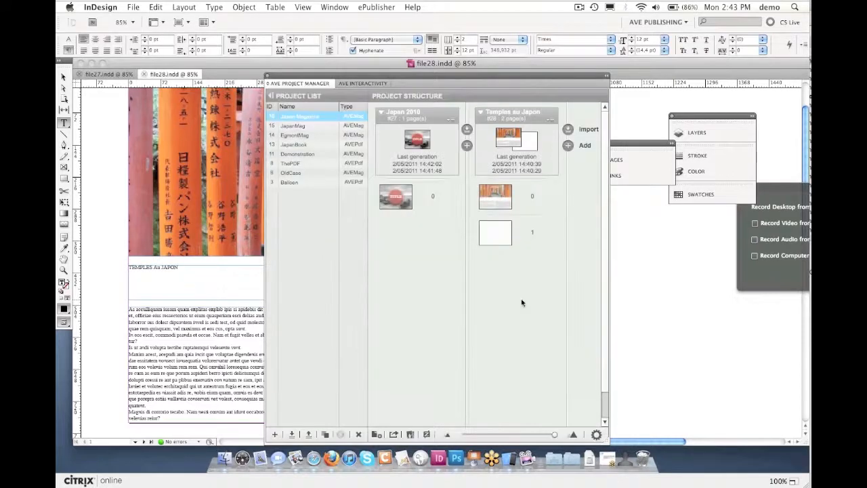
pyautogui.click(437, 282)
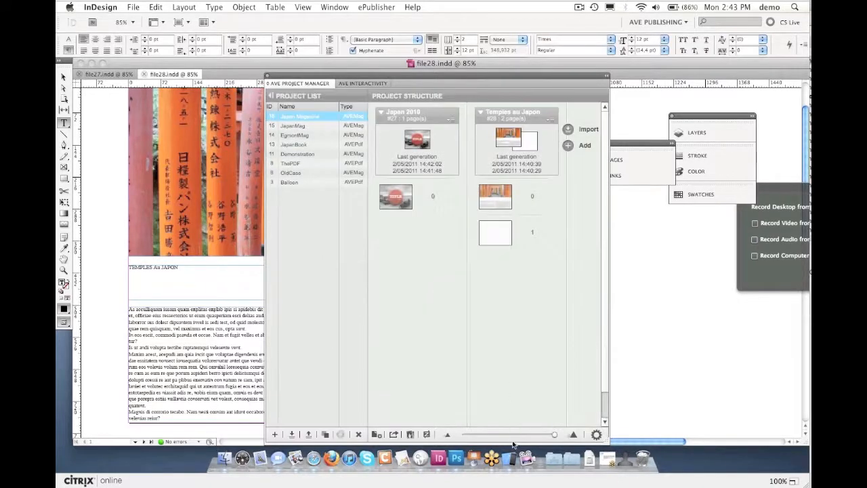
# Switch to the iOS Simulator, open the new Japan Magazine from the kiosk for reading and rotate the iPad to landscape
pyautogui.click(513, 460)
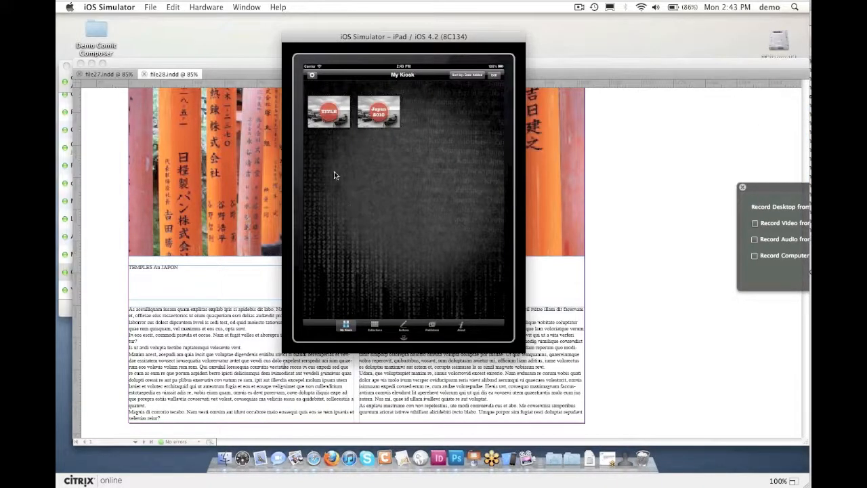
pyautogui.click(324, 109)
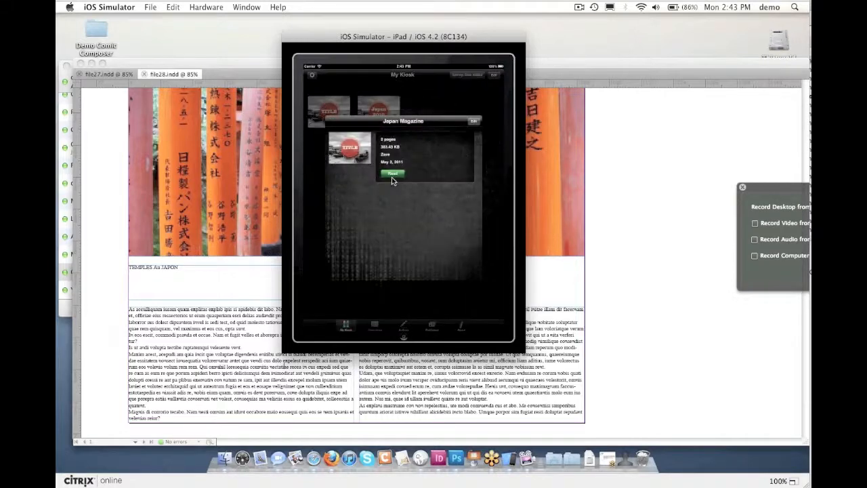
pyautogui.click(395, 176)
pyautogui.press('super+Left')
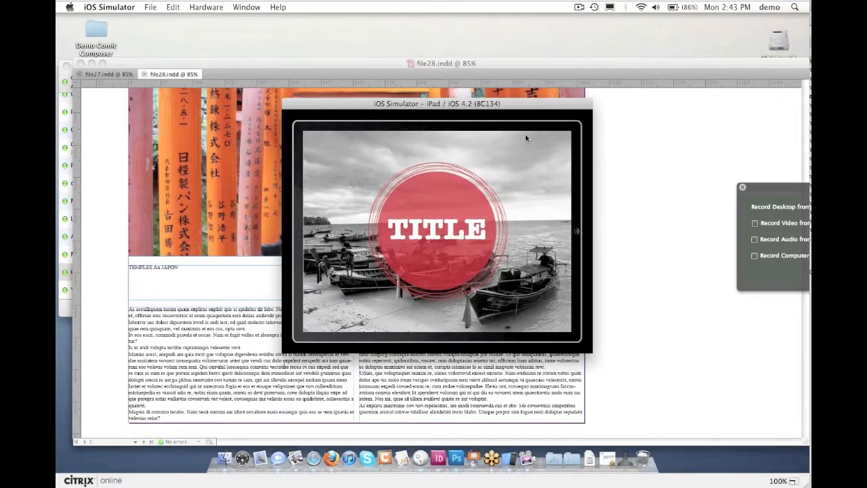
# Expand the magazine's article overview, browse between Japan 2010 and Temples au Japon, and open the temple article's first page
pyautogui.click(523, 135)
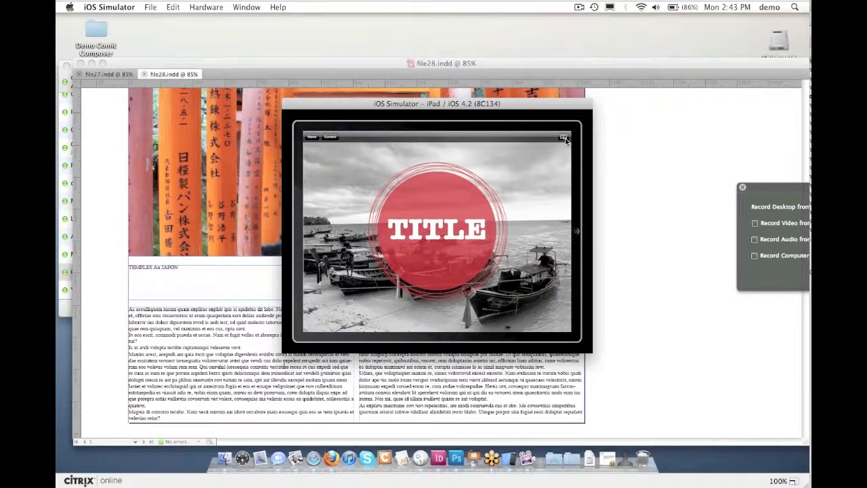
pyautogui.click(565, 138)
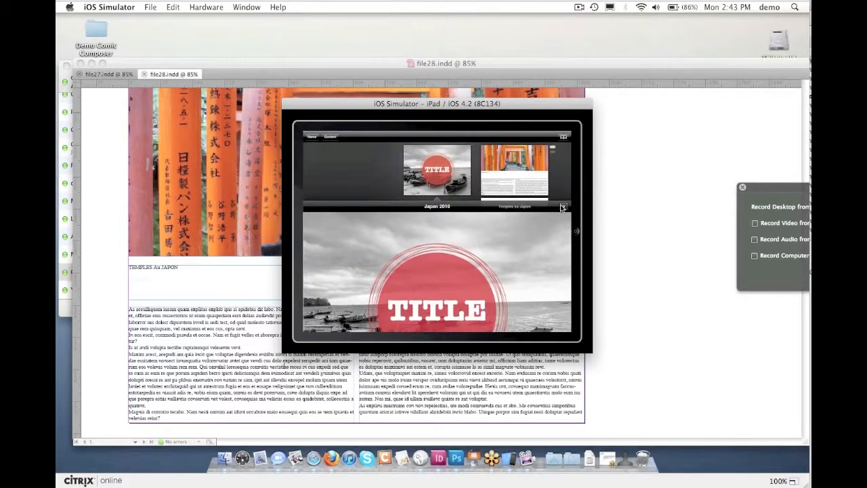
pyautogui.click(561, 207)
pyautogui.moveTo(505, 189); pyautogui.dragTo(444, 188)
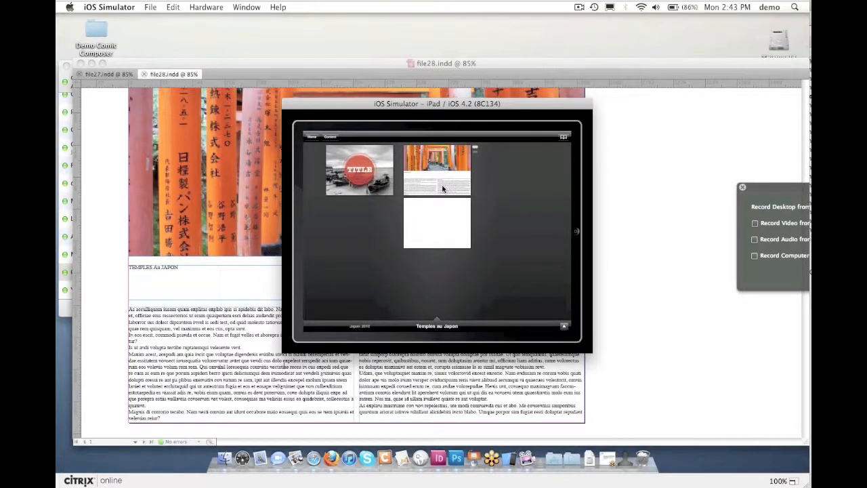
pyautogui.moveTo(443, 188); pyautogui.dragTo(483, 190)
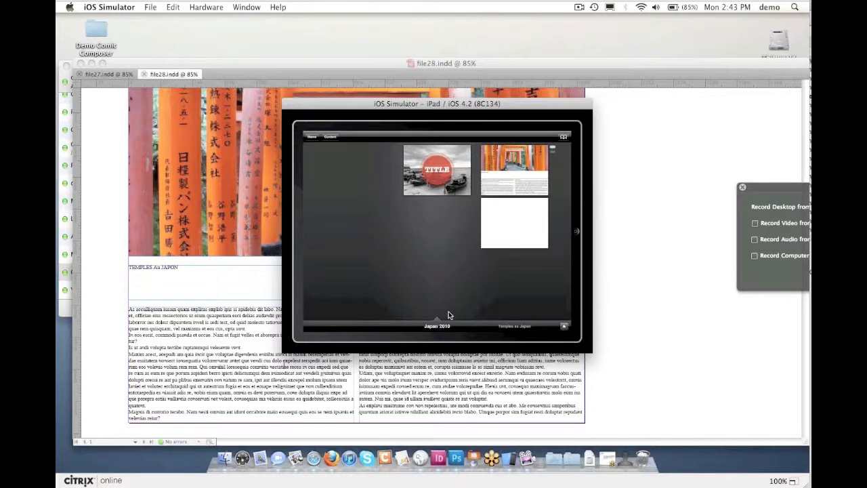
pyautogui.moveTo(494, 222); pyautogui.dragTo(428, 237)
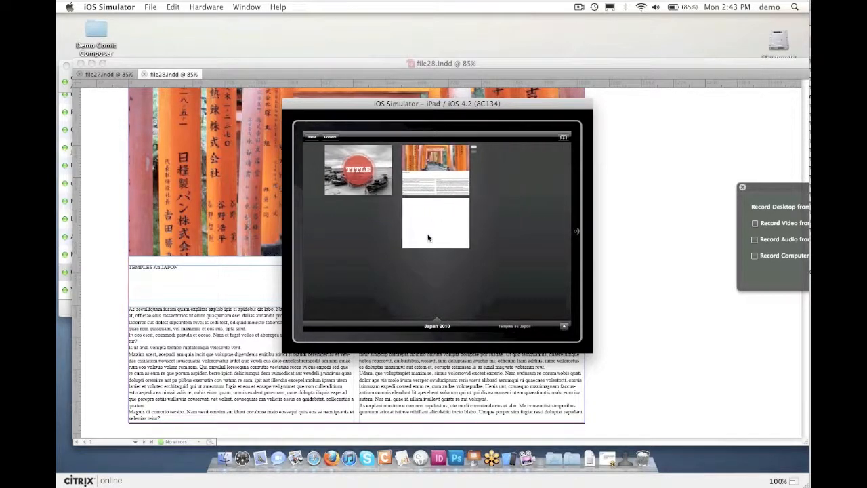
pyautogui.click(433, 330)
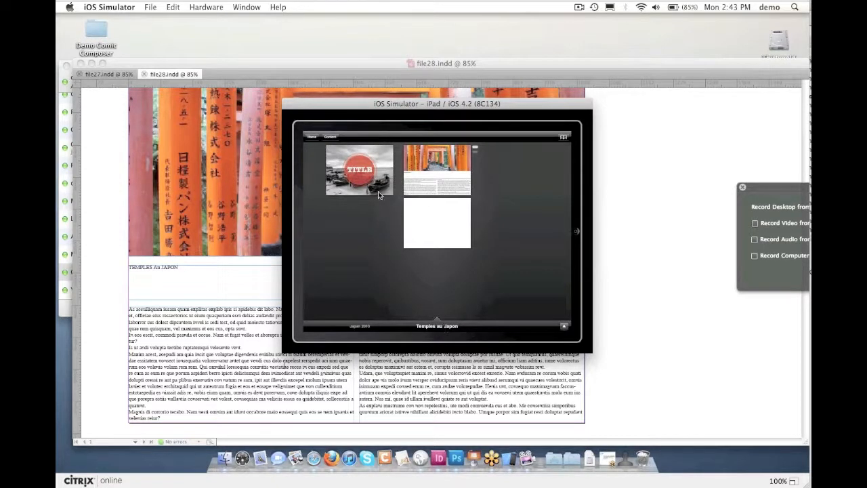
pyautogui.click(433, 183)
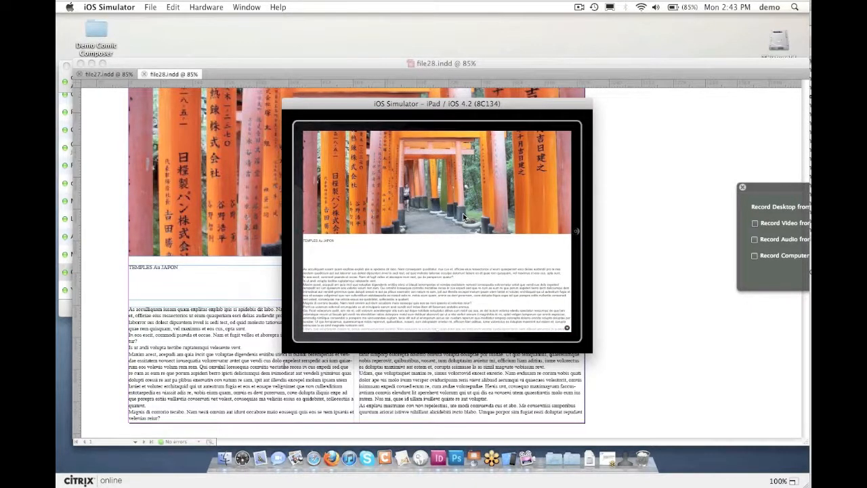
# Examine the temple article at 100% simulator scale in landscape, and return the scale to 50%
pyautogui.press('super+1')
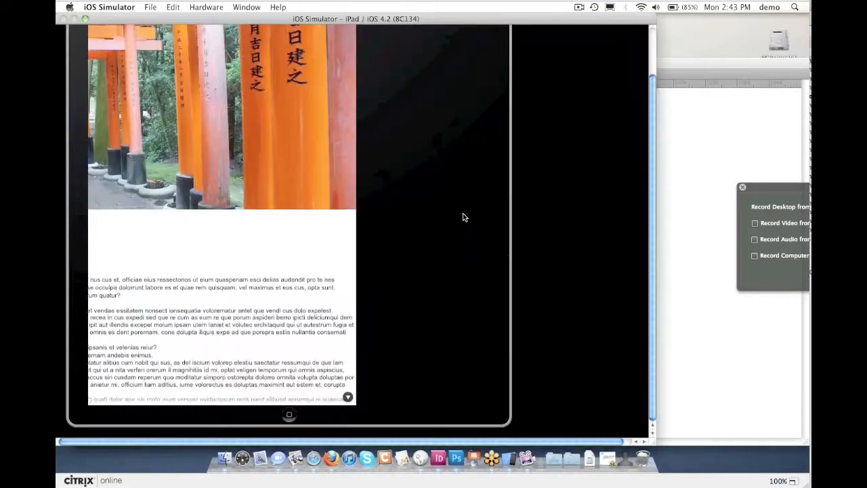
pyautogui.press('super+Left')
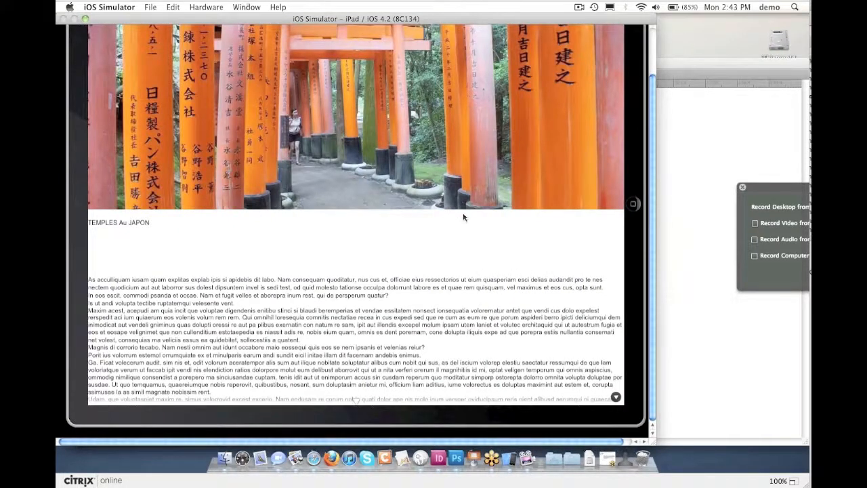
pyautogui.click(246, 5)
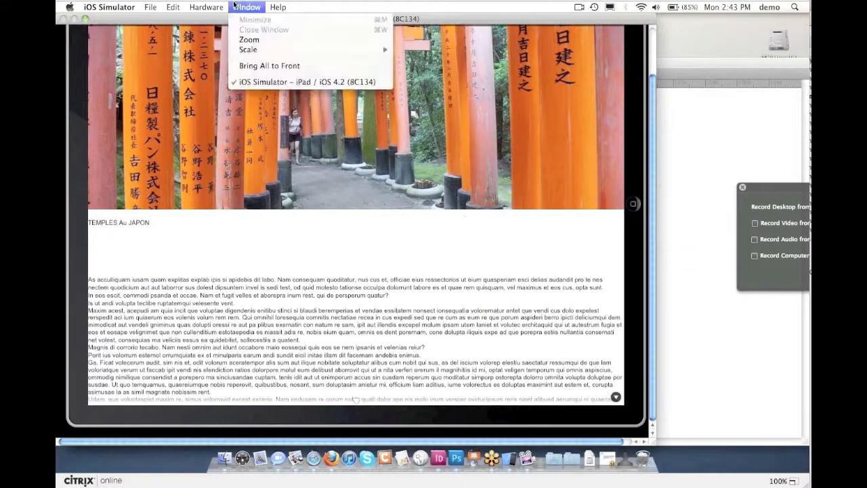
pyautogui.moveTo(250, 49)
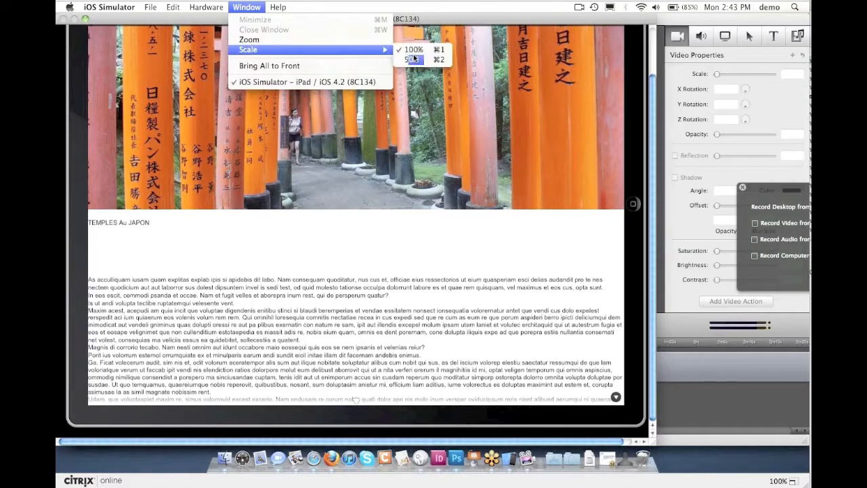
pyautogui.click(413, 55)
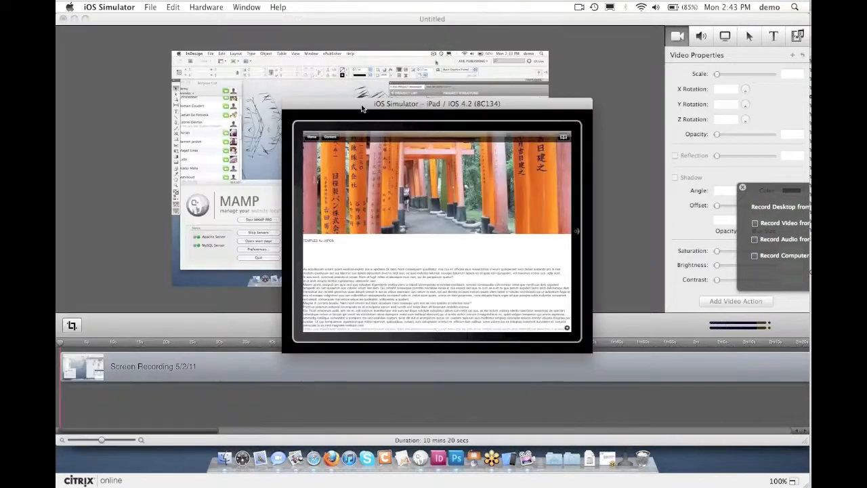
# Go back to InDesign and set the font size of the TEMPLES Au JAPON headline to 30 pt
pyautogui.click(439, 458)
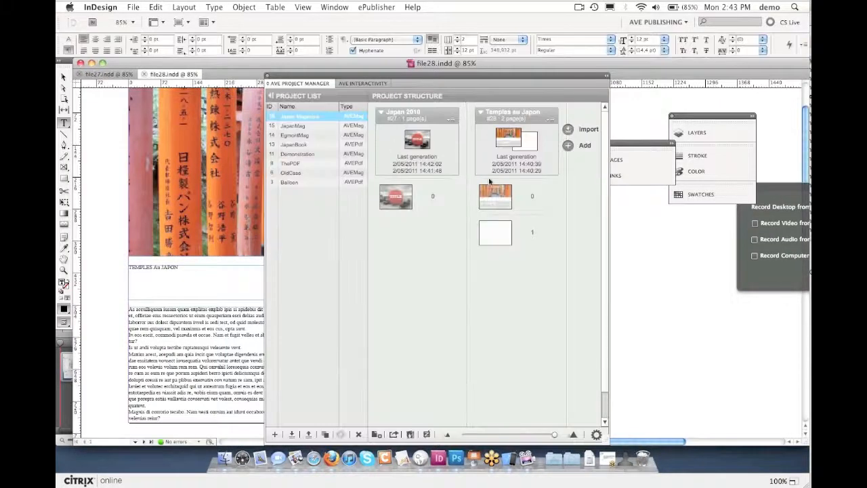
pyautogui.moveTo(180, 268); pyautogui.dragTo(121, 268)
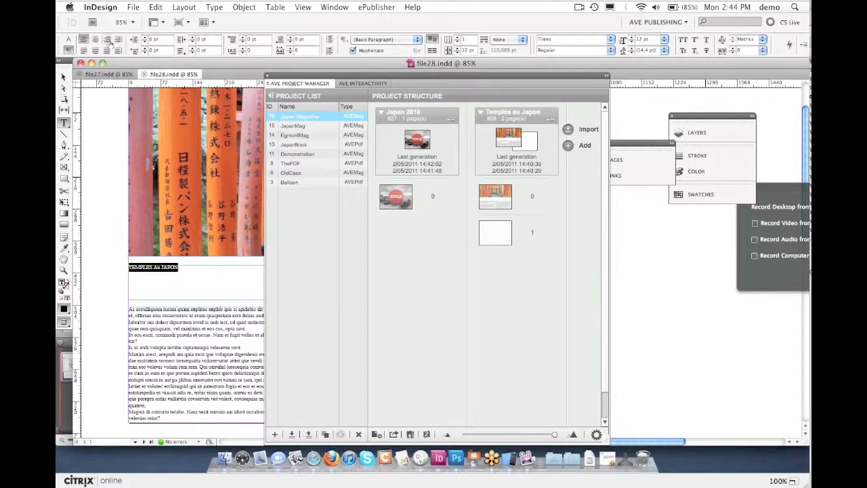
pyautogui.click(68, 39)
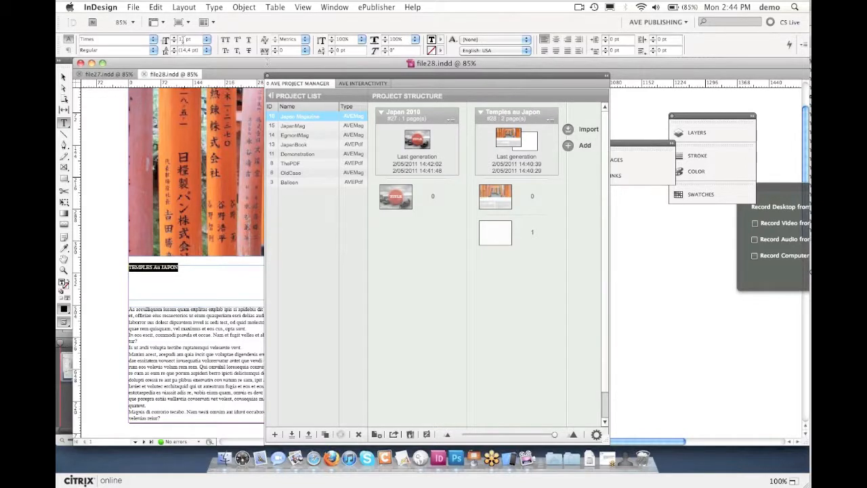
pyautogui.write('30')
pyautogui.press('Return')
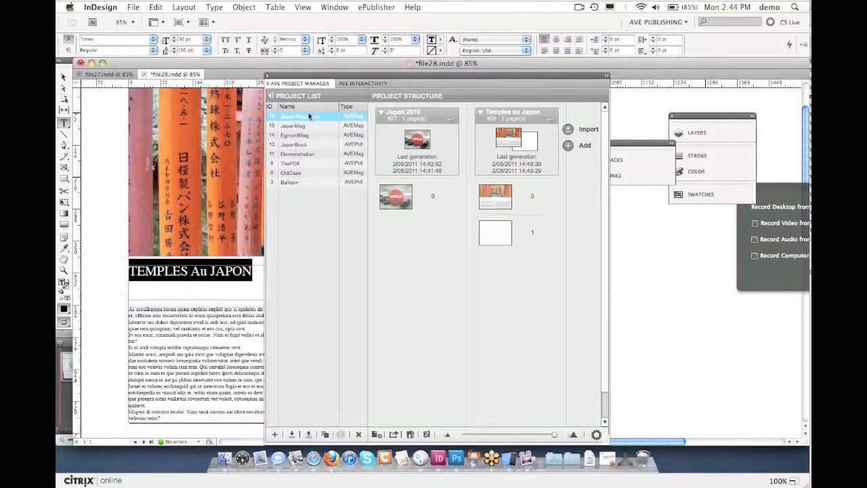
# Move the project manager aside to uncover the article, and set all of the body text to 18 pt after trying 30 pt
pyautogui.moveTo(317, 75); pyautogui.dragTo(472, 75)
pyautogui.click(197, 347)
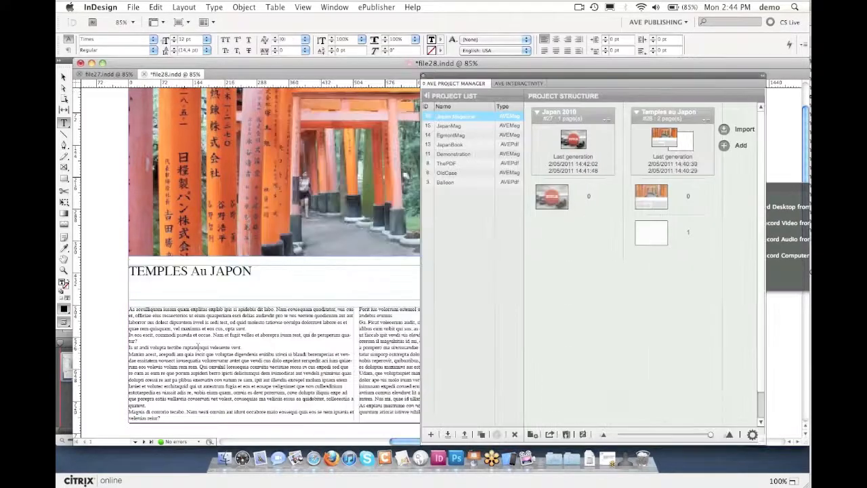
pyautogui.tripleClick(198, 346)
pyautogui.press('super+a')
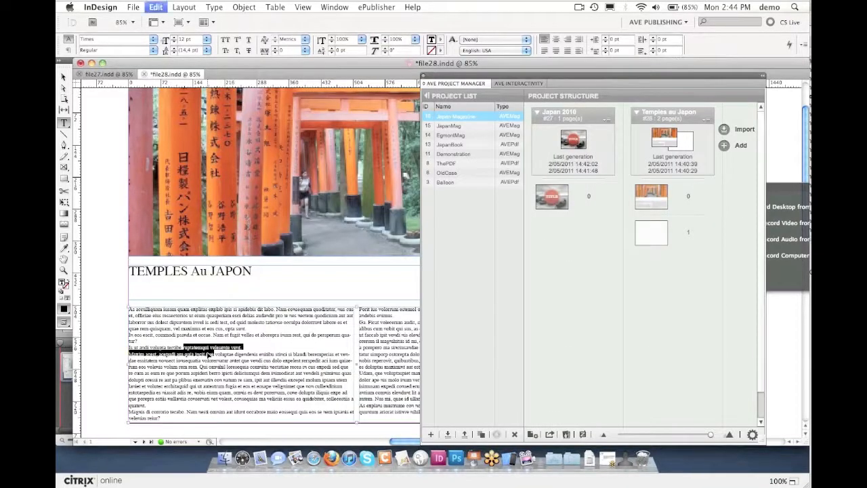
pyautogui.click(206, 40)
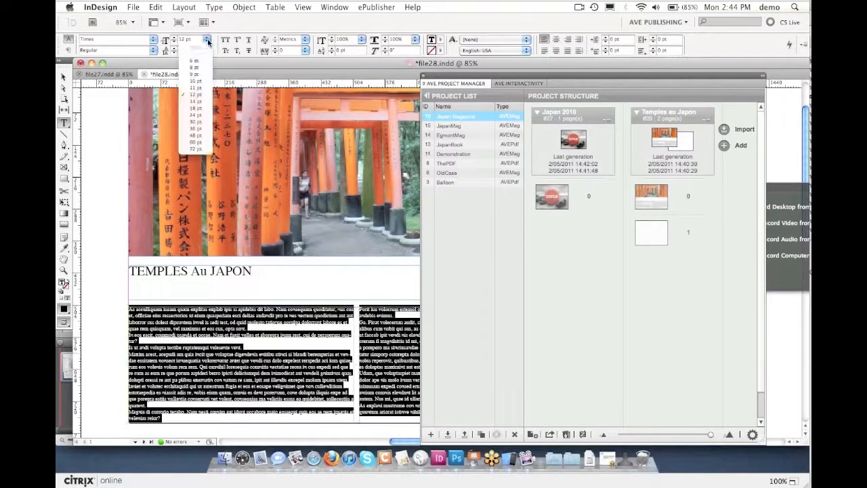
pyautogui.click(191, 123)
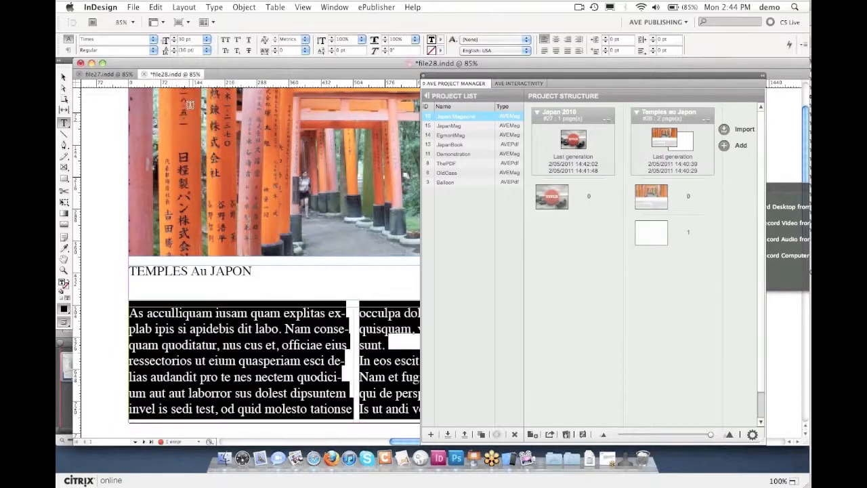
pyautogui.click(207, 39)
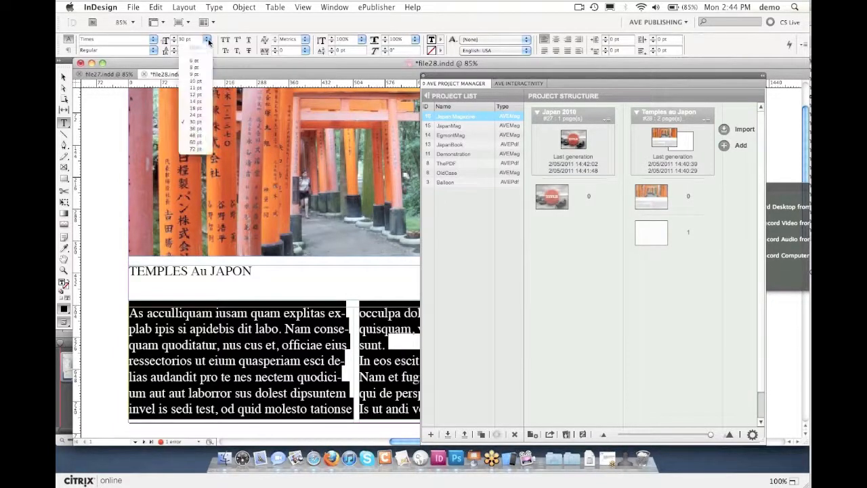
pyautogui.click(196, 108)
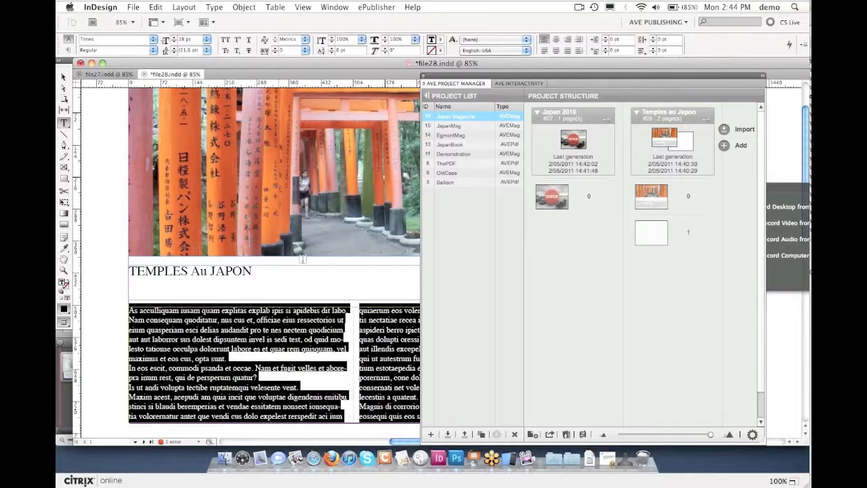
pyautogui.click(289, 296)
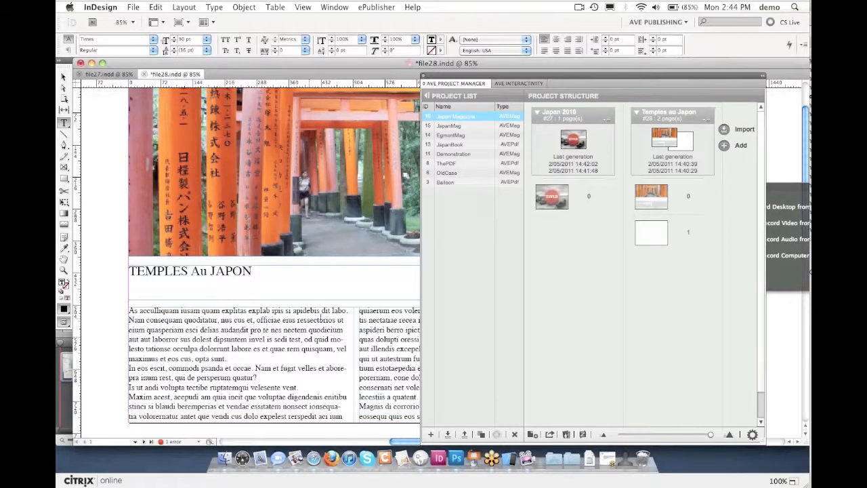
# Switch to the iOS Simulator and scroll through the temple article's body text
pyautogui.click(512, 460)
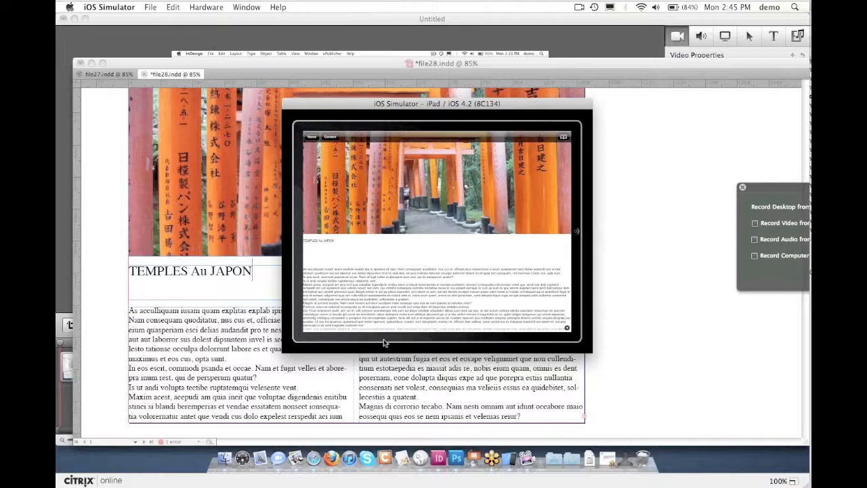
pyautogui.moveTo(396, 296); pyautogui.dragTo(392, 259)
pyautogui.moveTo(388, 319)
pyautogui.mouseDown()
pyautogui.moveTo(387, 297)
pyautogui.moveTo(388, 318)
pyautogui.moveTo(389, 306)
pyautogui.mouseUp()
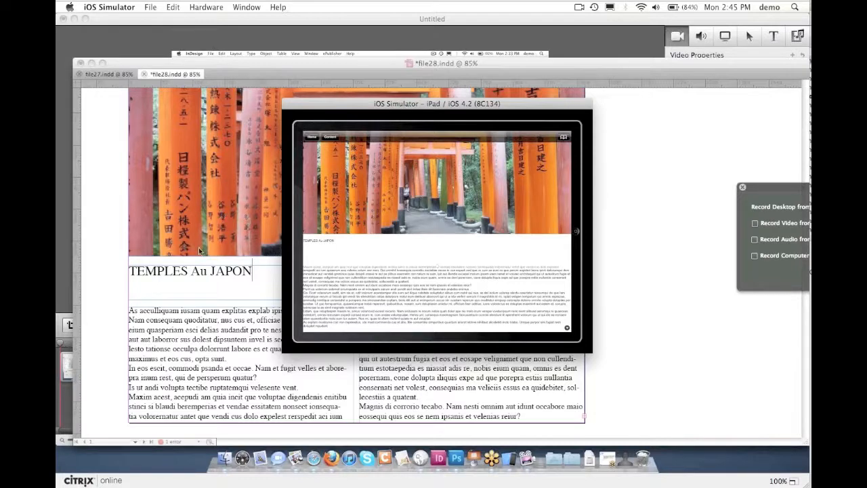
# Go back to InDesign and set the TEMPLES Au JAPON headline in Impact at 50 pt
pyautogui.click(213, 281)
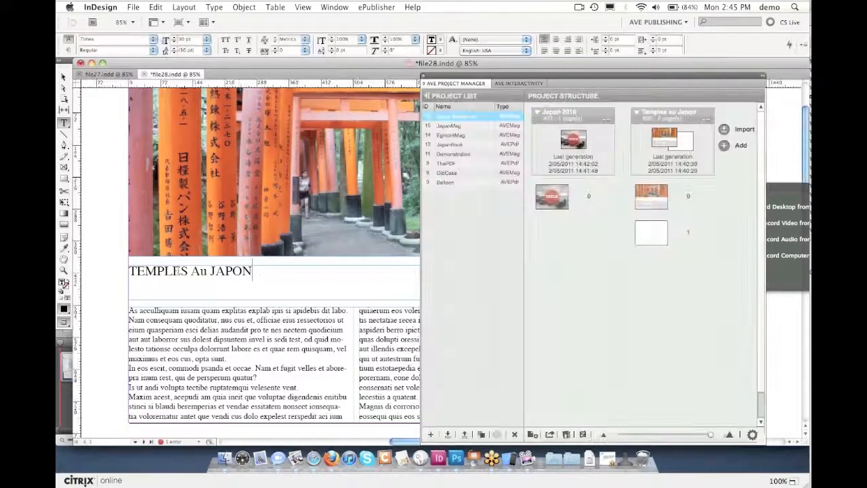
pyautogui.tripleClick(213, 277)
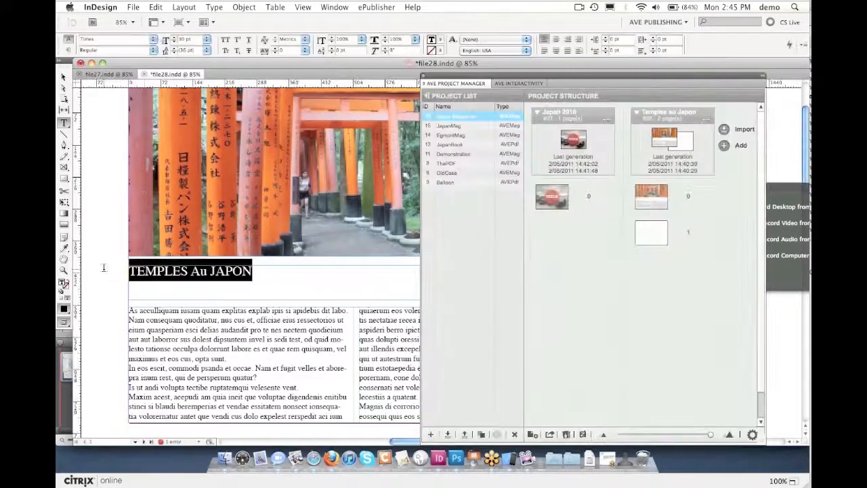
pyautogui.click(152, 39)
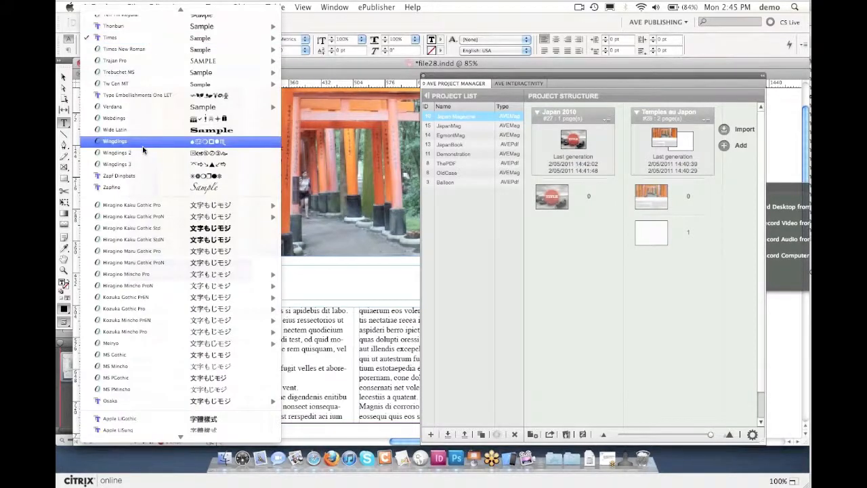
pyautogui.scroll(10, 143, 150)
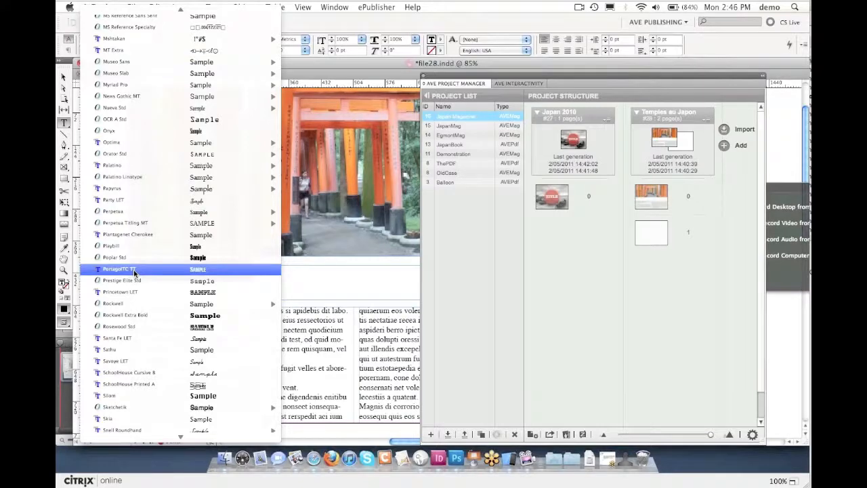
pyautogui.press('i')
pyautogui.press('Return')
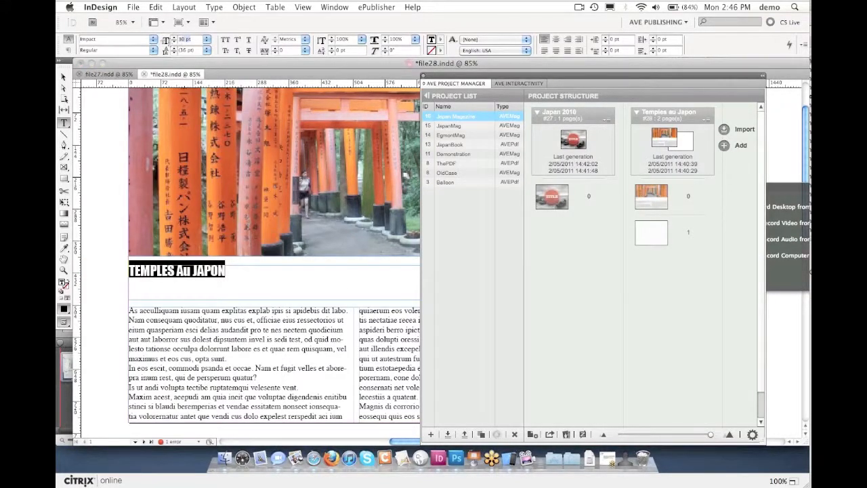
pyautogui.write('50')
pyautogui.press('Return')
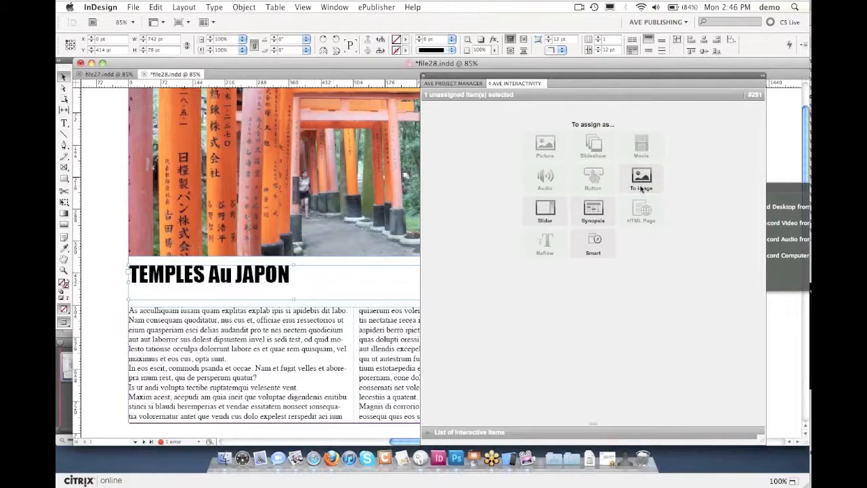
# Assign both the headline frame and the two-column body text frame as To image items
pyautogui.click(637, 180)
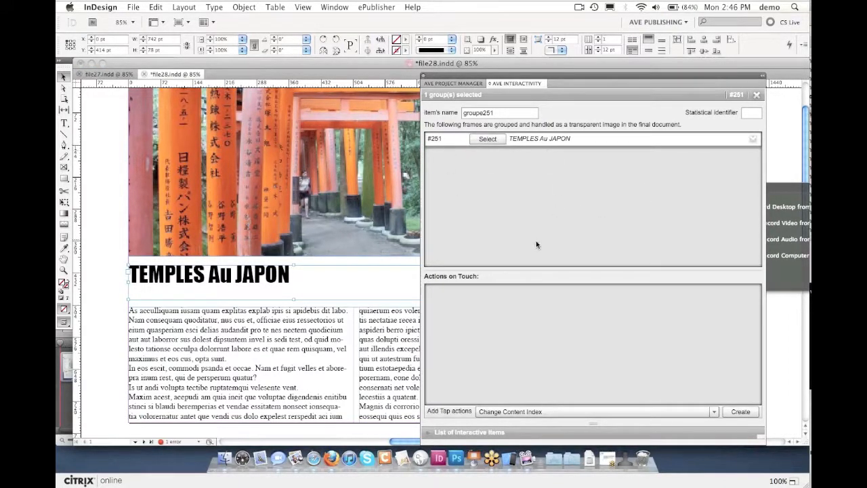
pyautogui.click(487, 139)
pyautogui.click(210, 360)
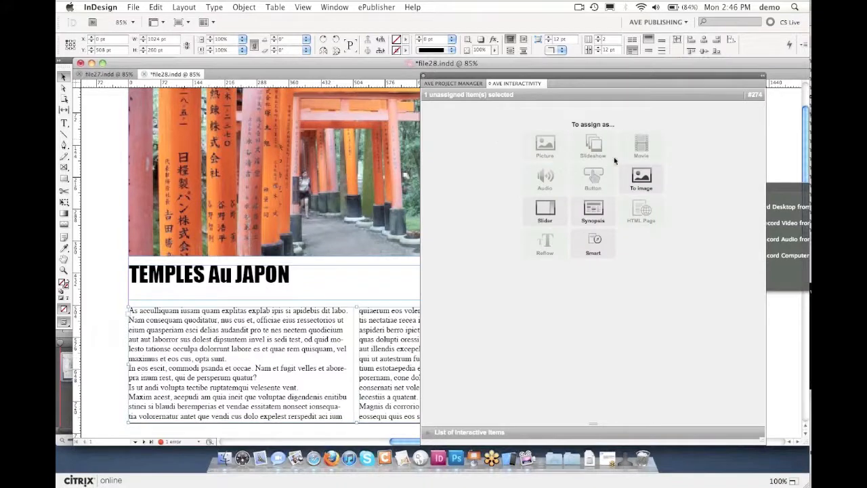
pyautogui.click(641, 176)
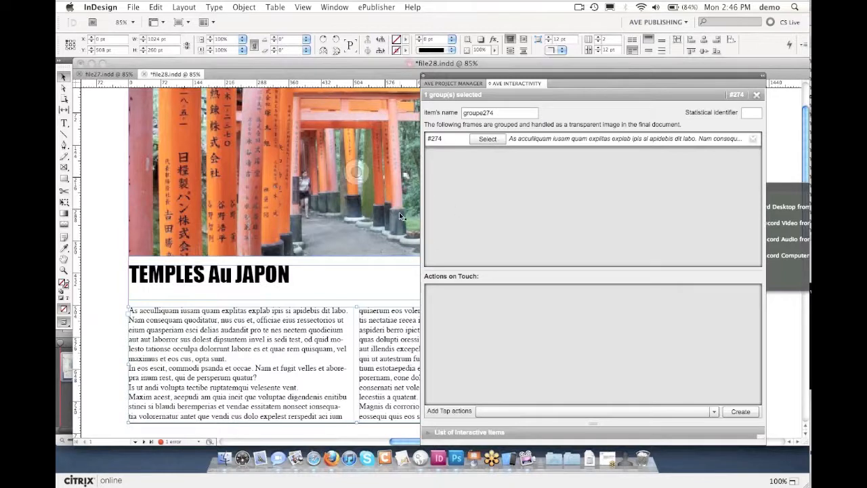
# Assign the torii gate photo as a Picture item and enable fullscreen for it
pyautogui.click(192, 175)
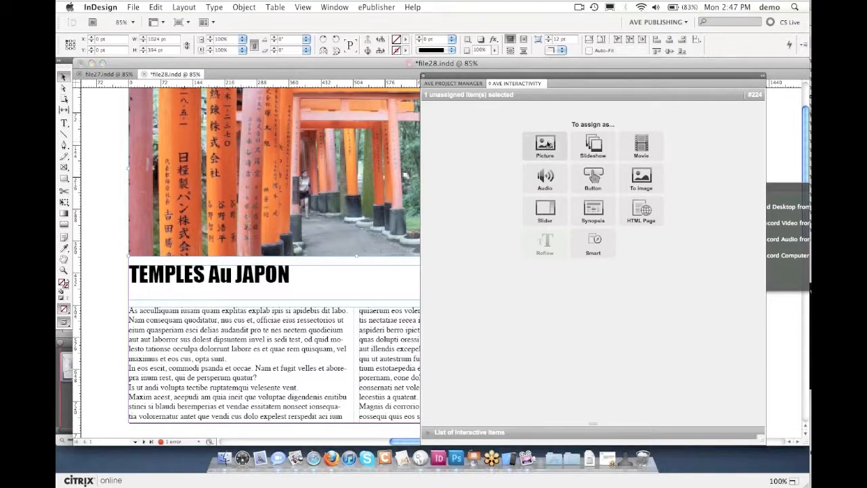
pyautogui.click(546, 143)
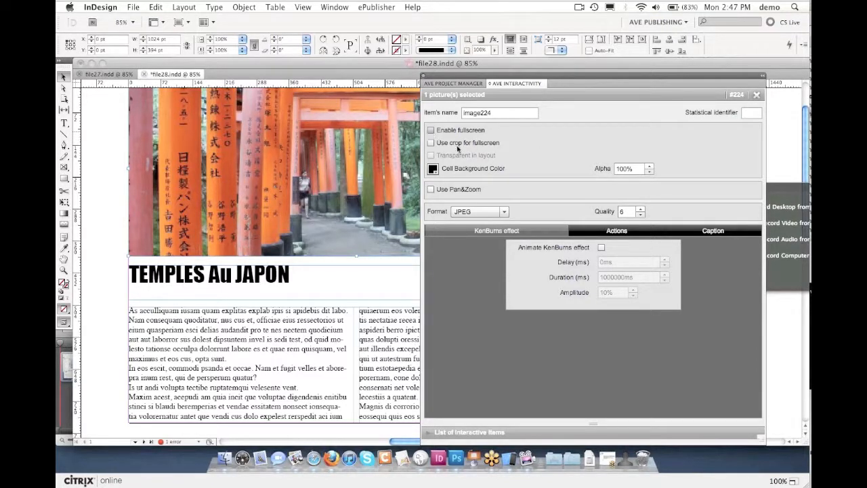
pyautogui.click(731, 271)
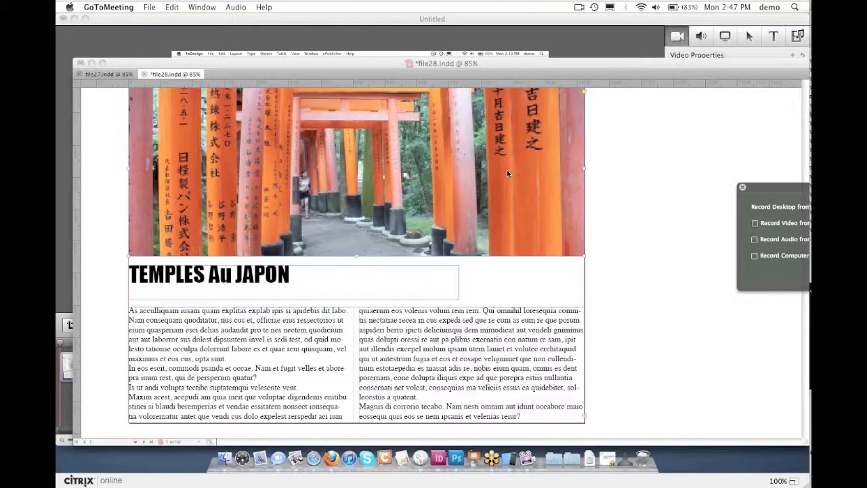
pyautogui.click(507, 169)
pyautogui.click(429, 131)
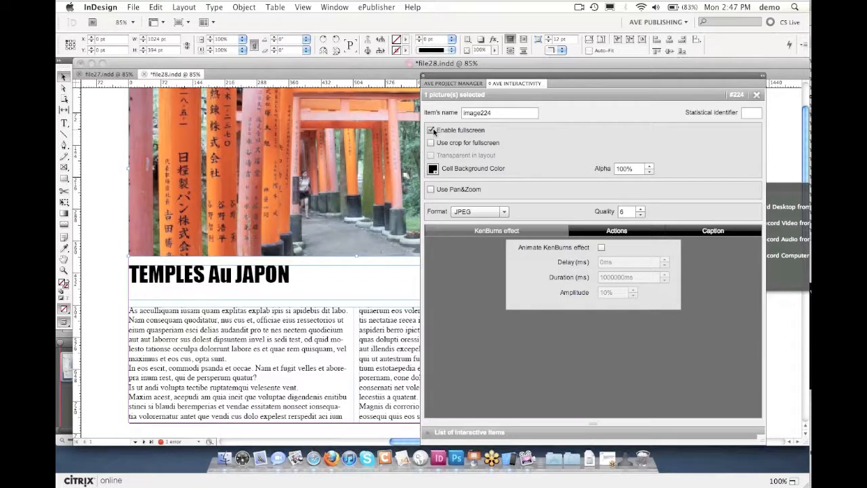
# Shift the interactivity window aside, turn on the photo's animated KenBurns effect and edit its duration
pyautogui.moveTo(515, 73); pyautogui.dragTo(424, 73)
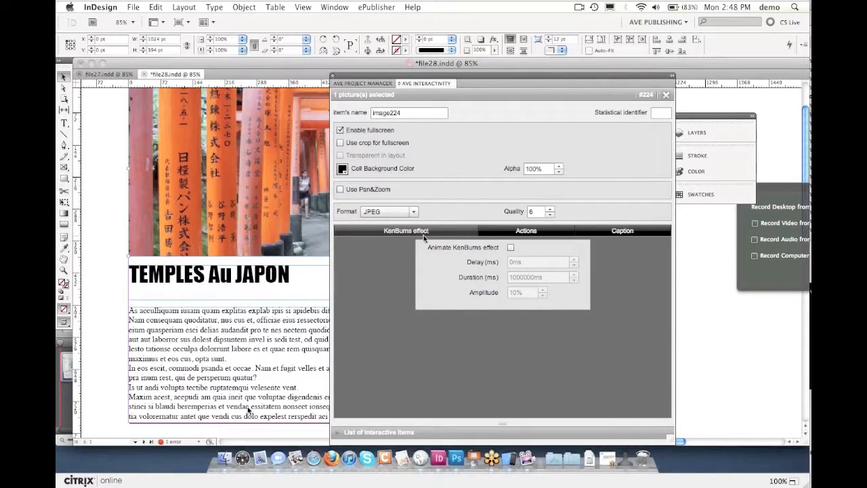
pyautogui.click(511, 247)
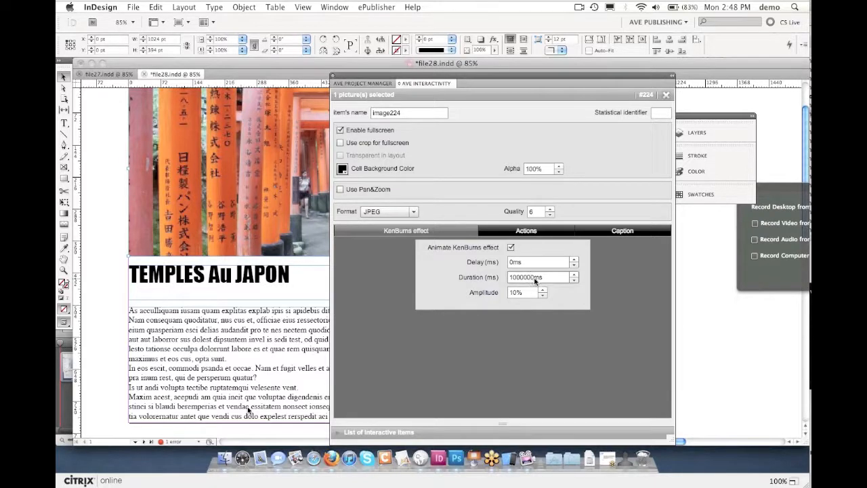
pyautogui.moveTo(534, 279)
pyautogui.mouseDown()
pyautogui.moveTo(519, 280)
pyautogui.moveTo(533, 277)
pyautogui.mouseUp()
pyautogui.press('BackSpace')
pyautogui.write('00')
# Add a Show Pop-Up tap action to the torii gate photo and set its type to FullScreen Popup
pyautogui.click(527, 230)
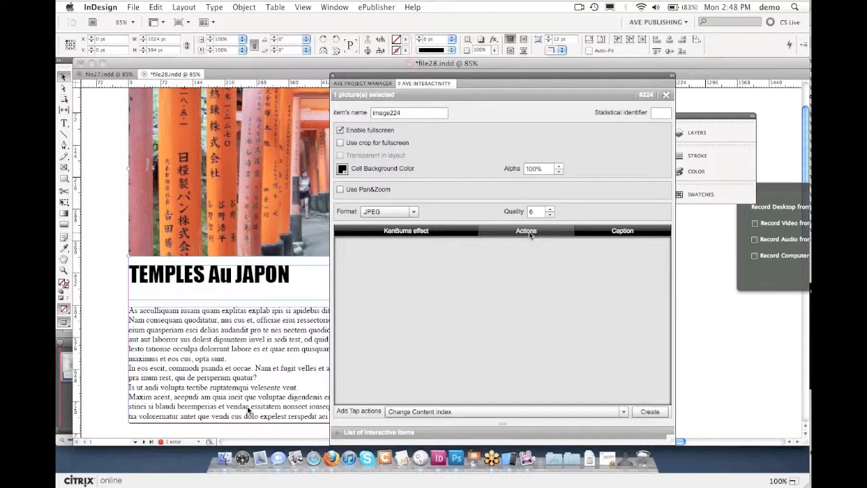
pyautogui.click(479, 411)
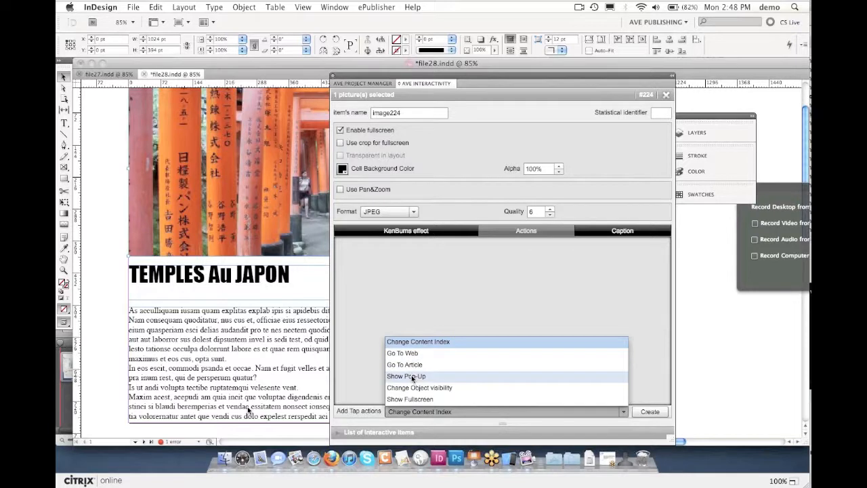
pyautogui.click(411, 377)
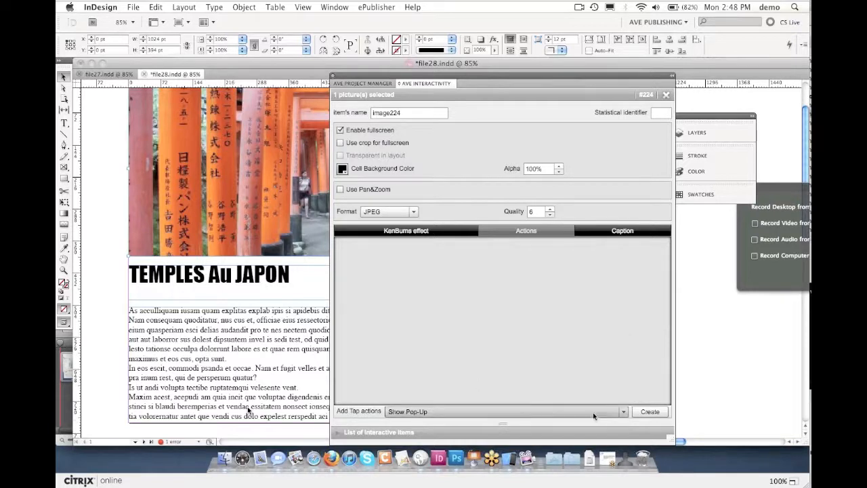
pyautogui.click(481, 415)
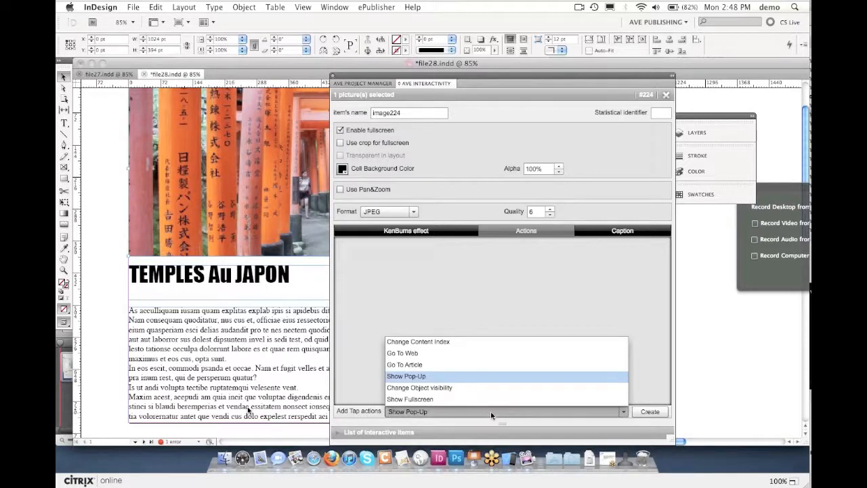
pyautogui.click(656, 413)
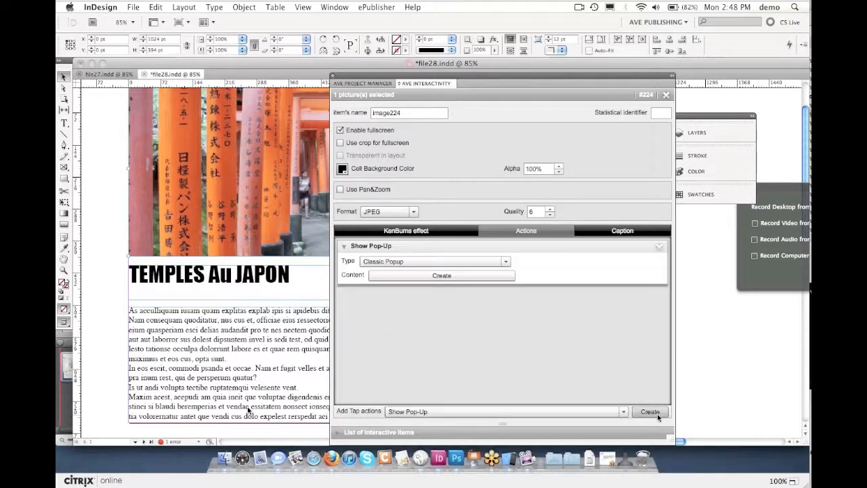
pyautogui.click(473, 264)
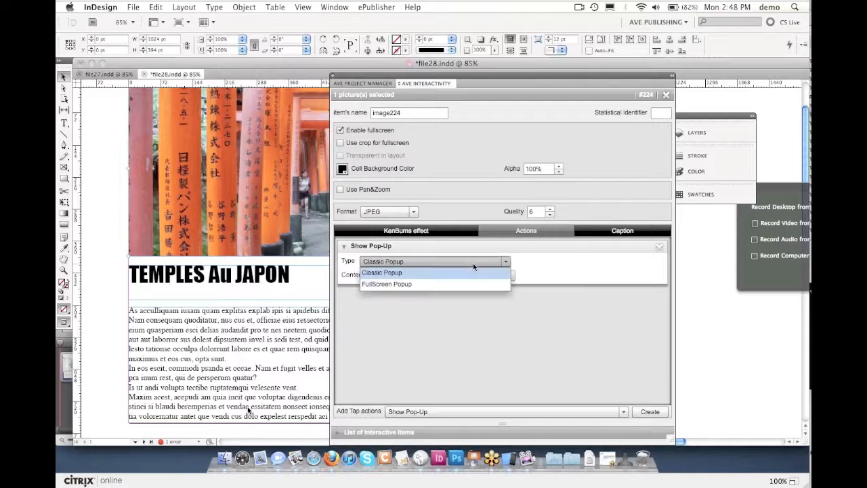
pyautogui.click(431, 284)
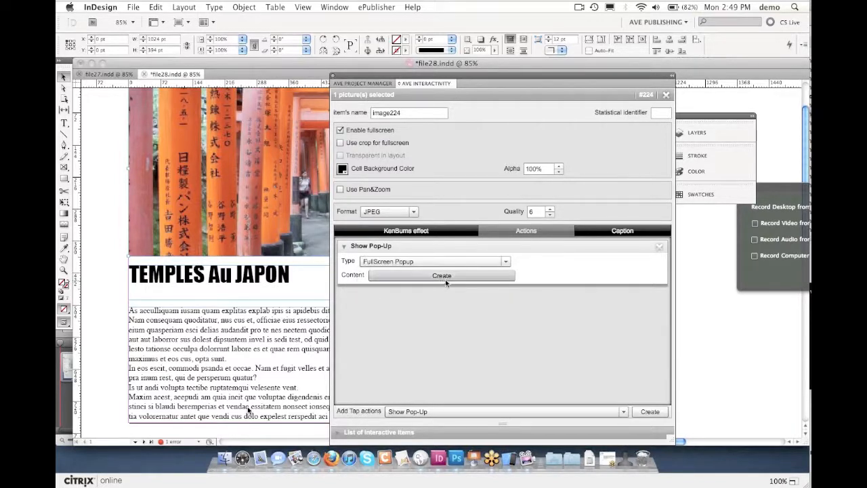
# Create an HTML Page as the pop-up's content and set its height to 800
pyautogui.click(441, 276)
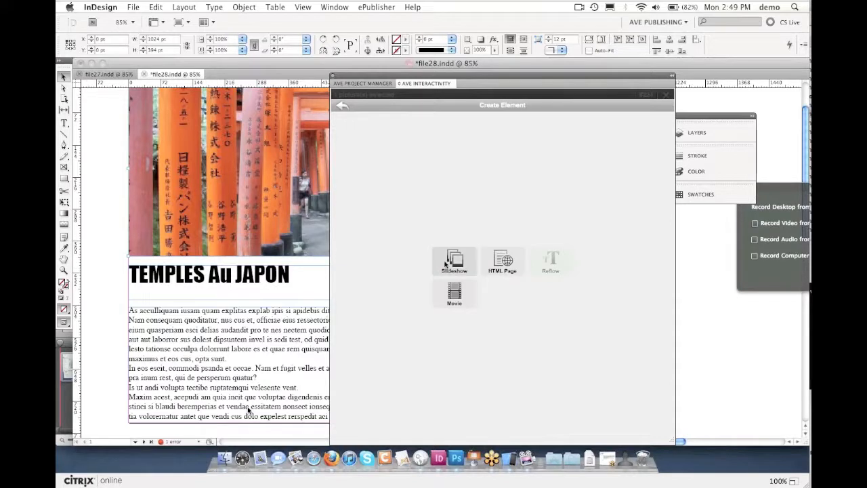
pyautogui.click(501, 265)
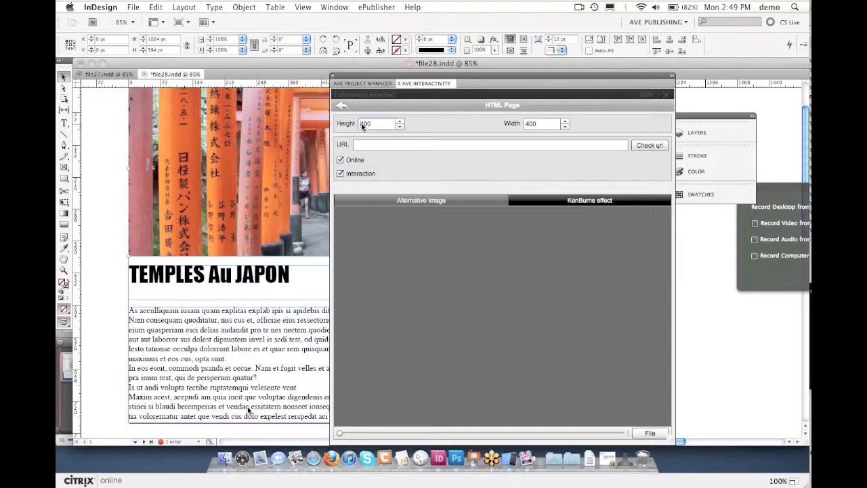
pyautogui.press('BackSpace')
pyautogui.write('8')
pyautogui.click(340, 174)
# Switch to Firefox, reopen the Kinkaku-ji Wikipédia page from the browsing history, and copy its address
pyautogui.click(332, 457)
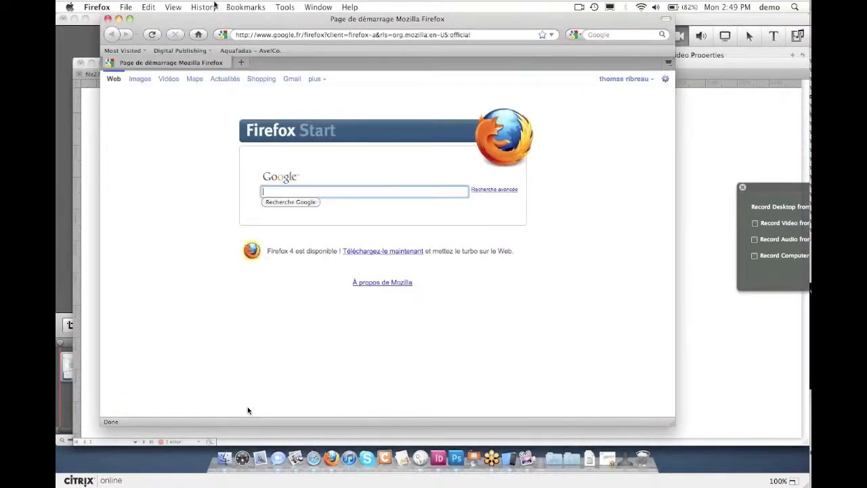
pyautogui.click(214, 7)
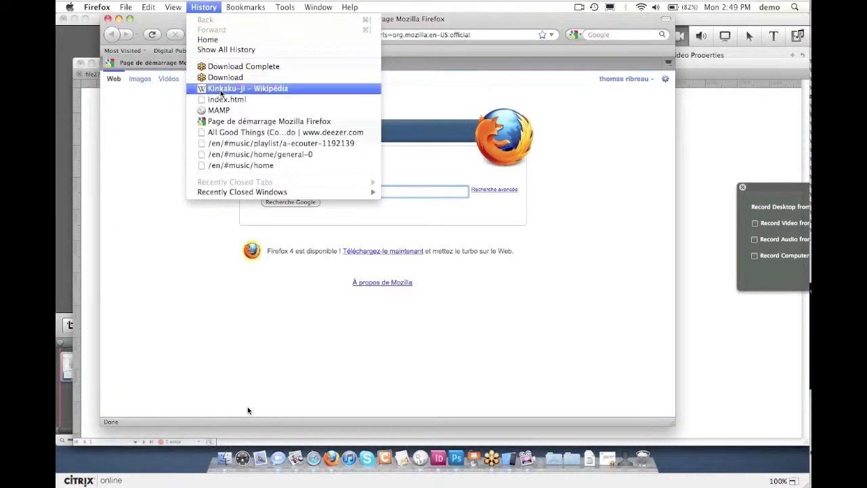
pyautogui.click(227, 88)
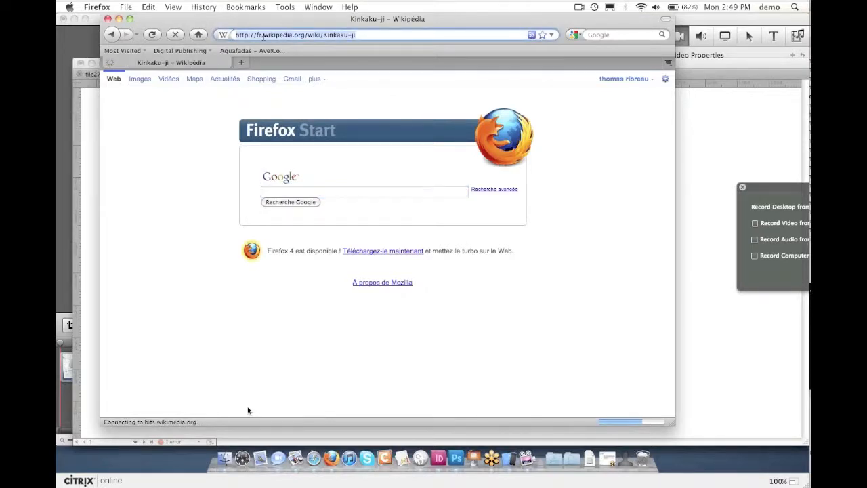
pyautogui.press('super+c')
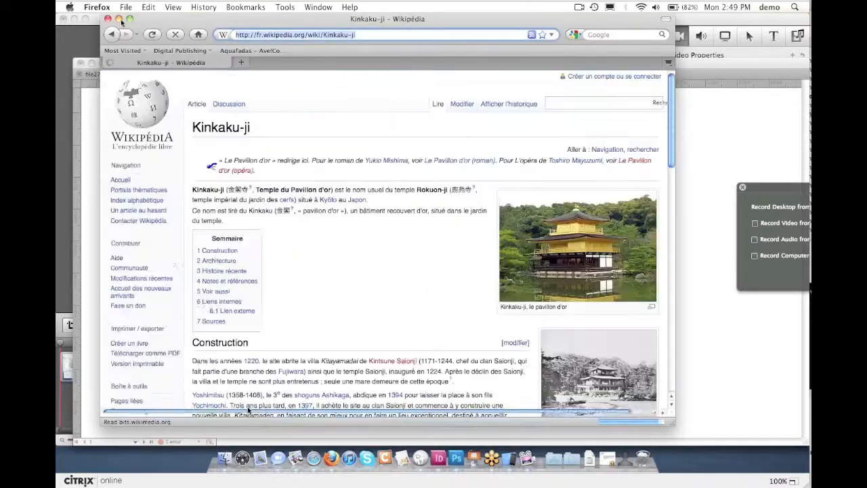
pyautogui.click(119, 19)
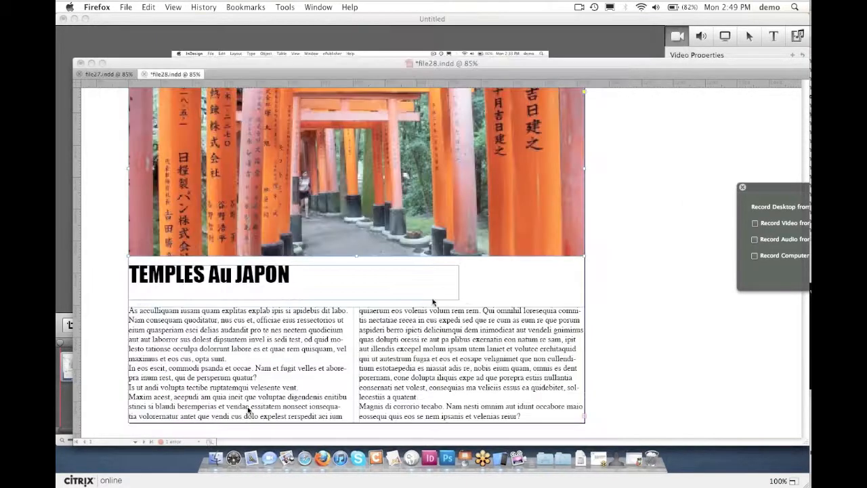
pyautogui.click(480, 295)
pyautogui.click(391, 145)
pyautogui.press('super+v')
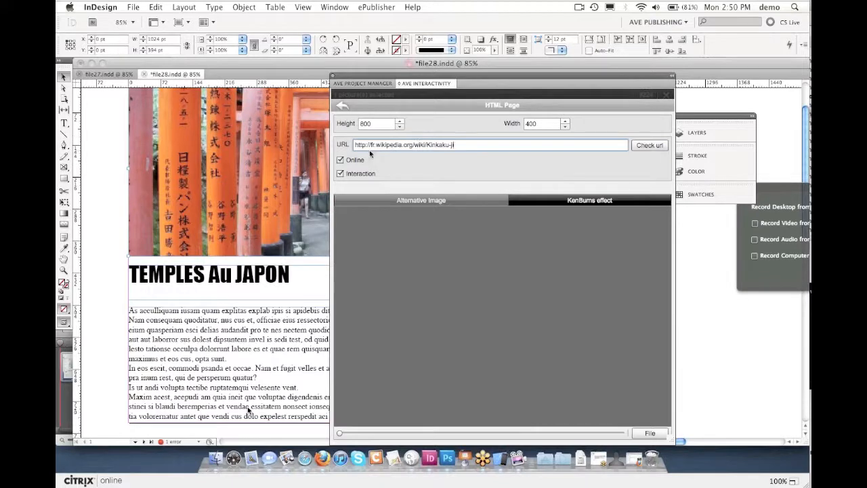
# Turn off Interaction for the HTML page, return to the photo's settings, and save the document
pyautogui.click(341, 174)
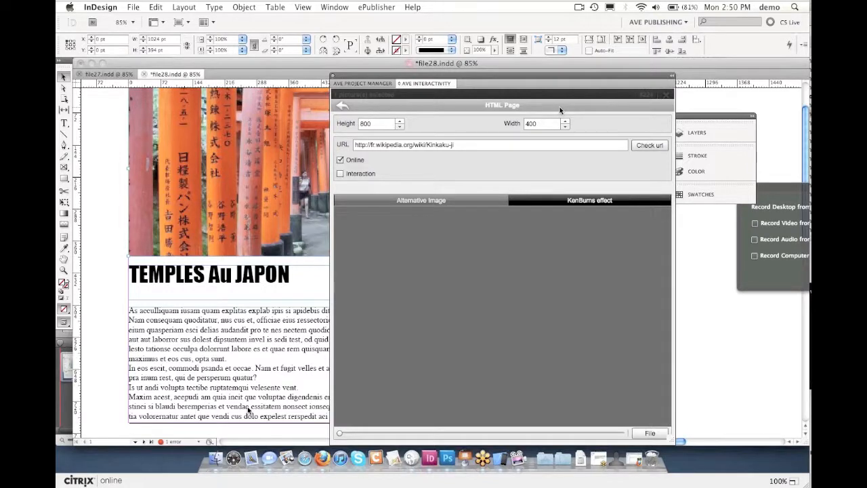
pyautogui.click(343, 110)
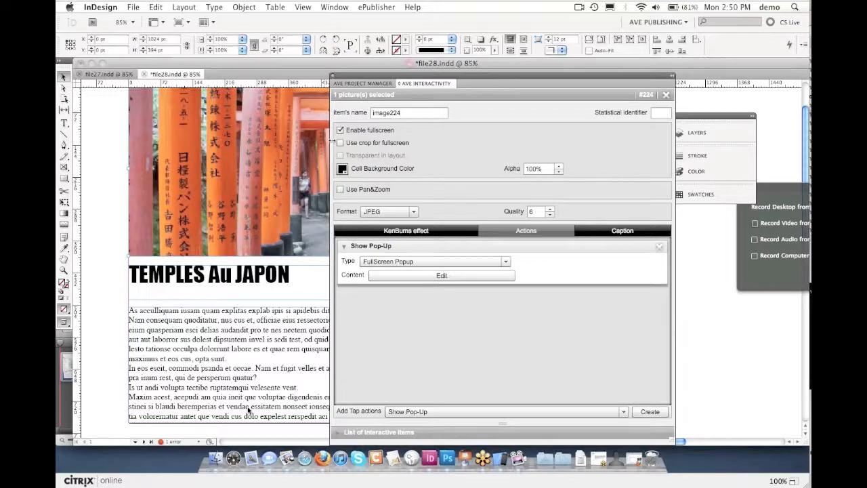
pyautogui.press('super+s')
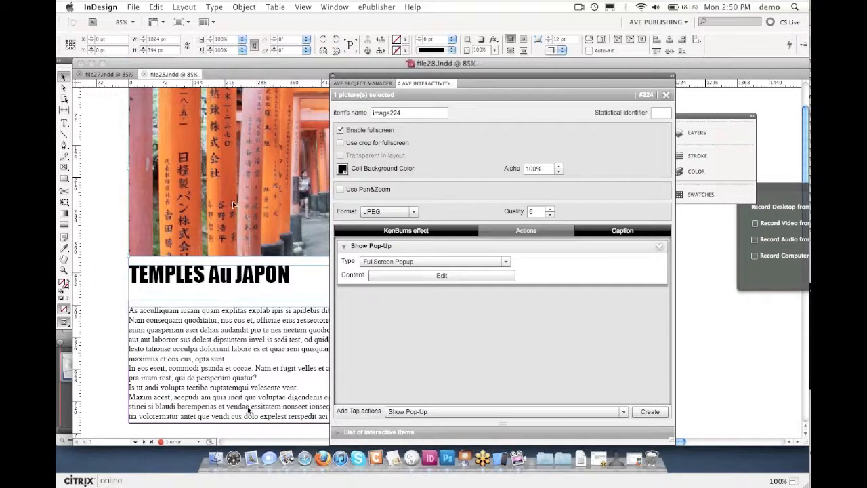
# Publish the Japan Magazine project from the AVE Project Manager
pyautogui.click(363, 82)
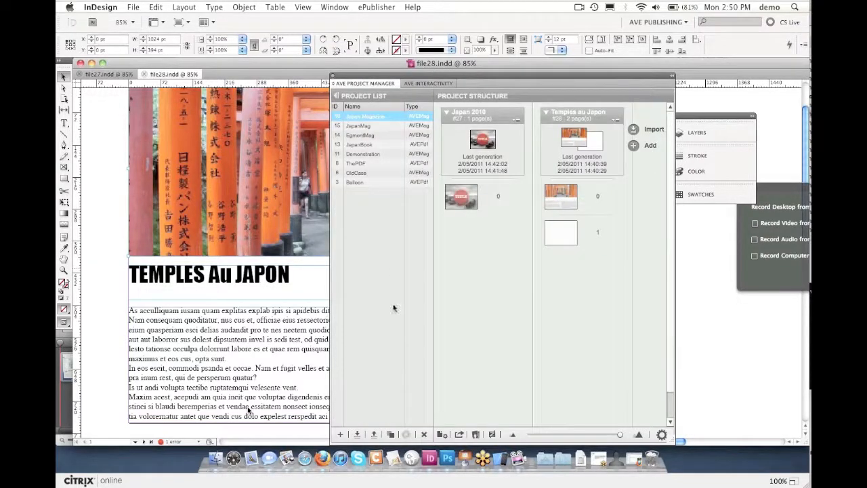
pyautogui.click(460, 434)
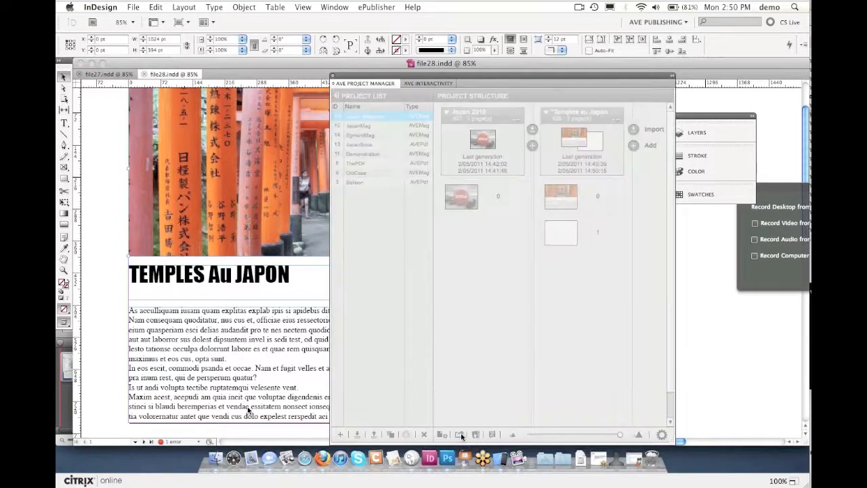
pyautogui.click(466, 280)
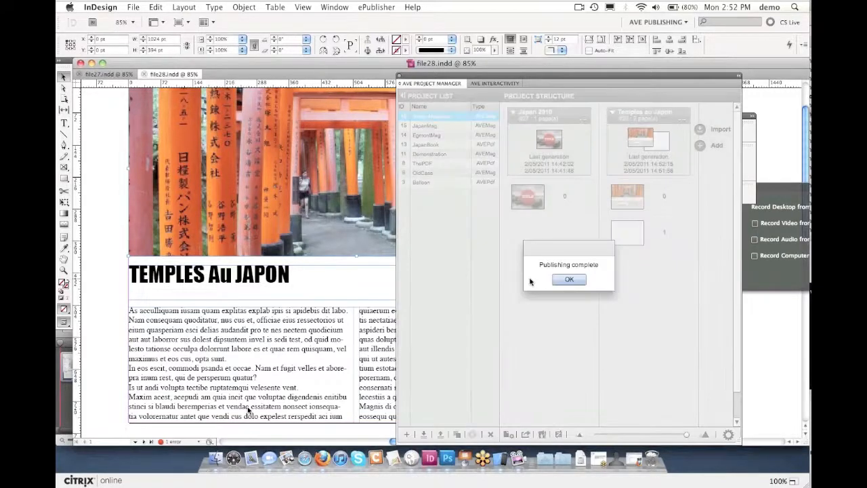
pyautogui.click(569, 280)
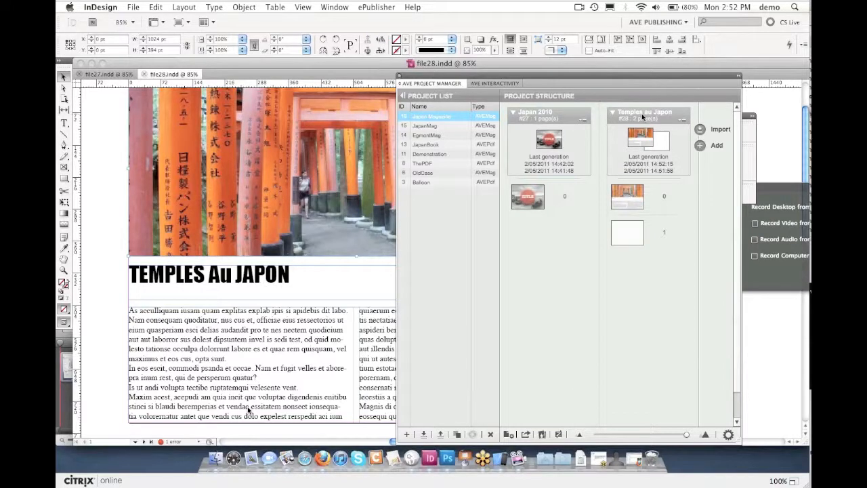
# Send the Japan Magazine project to the Thirtygold device for the myKiosk application
pyautogui.click(542, 428)
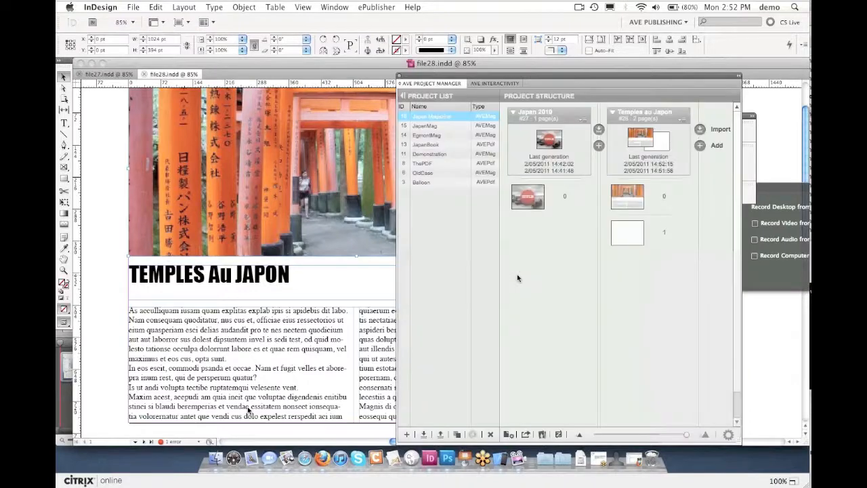
pyautogui.click(644, 299)
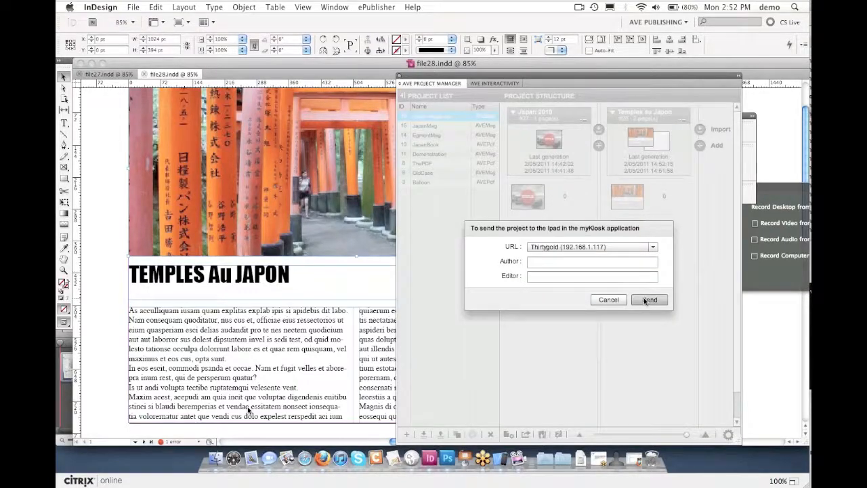
pyautogui.click(569, 283)
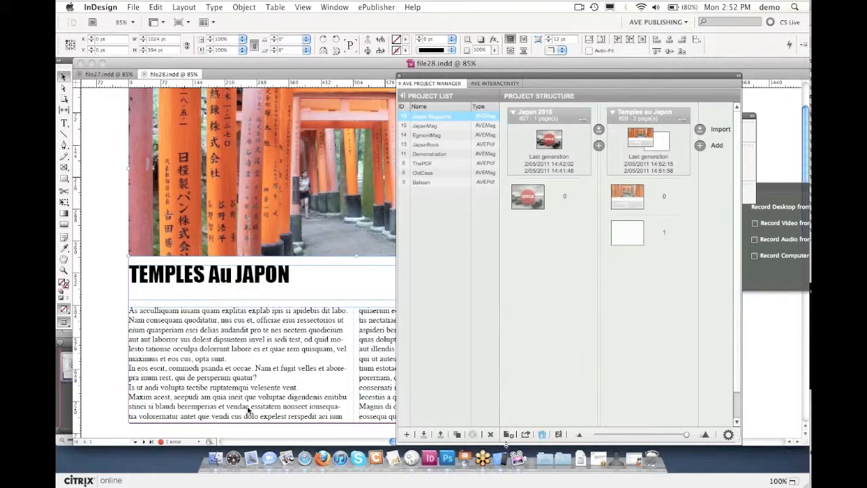
# Switch to the iOS Simulator and open the newly sent Japan Magazine for reading in My Kiosk
pyautogui.click(499, 458)
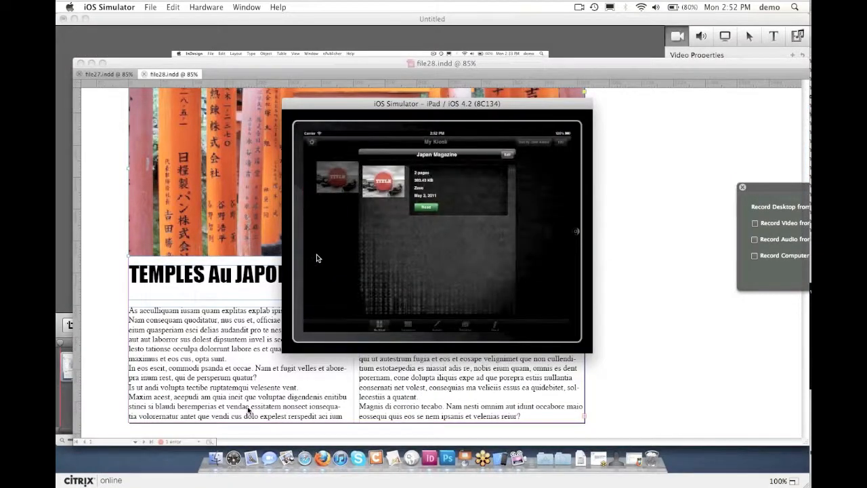
pyautogui.click(317, 255)
pyautogui.click(338, 174)
pyautogui.click(431, 210)
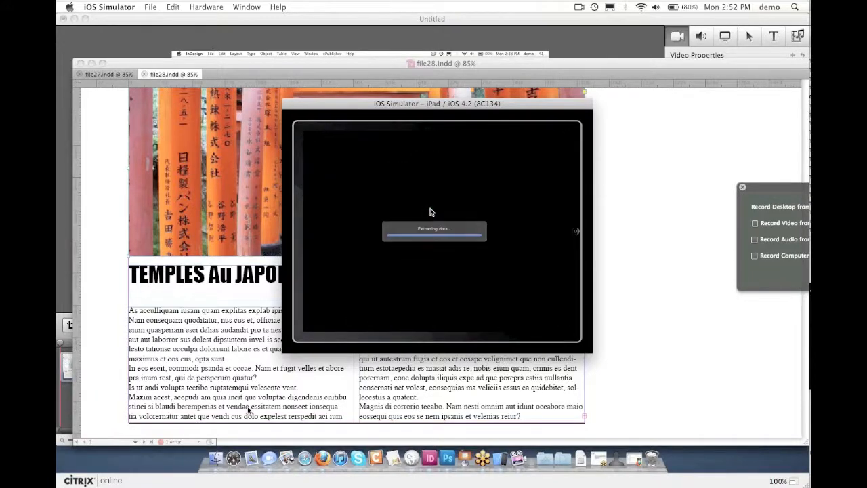
# Go to the temples article, test the photo's full-screen view and its Wikipédia pop-up, and close the pop-up
pyautogui.moveTo(329, 204); pyautogui.dragTo(315, 204)
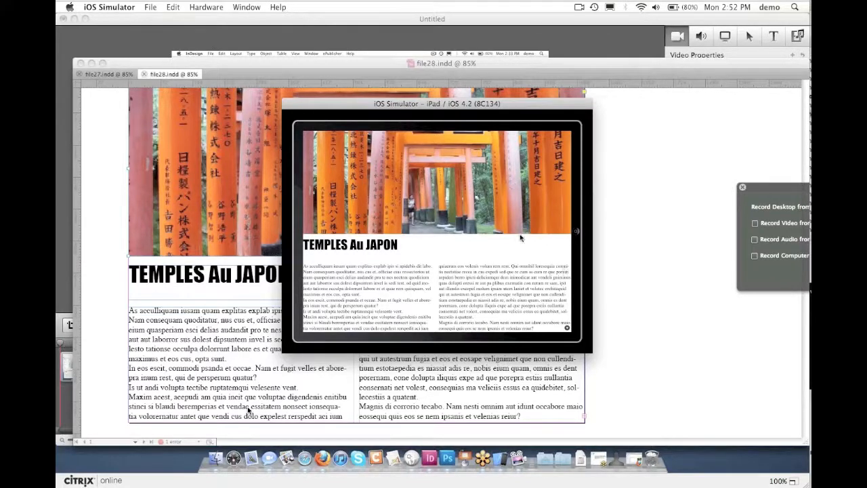
pyautogui.click(430, 199)
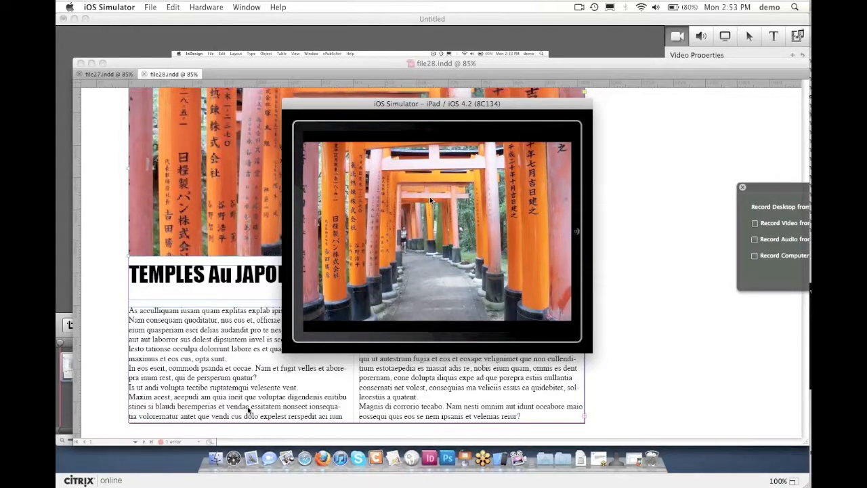
pyautogui.click(430, 211)
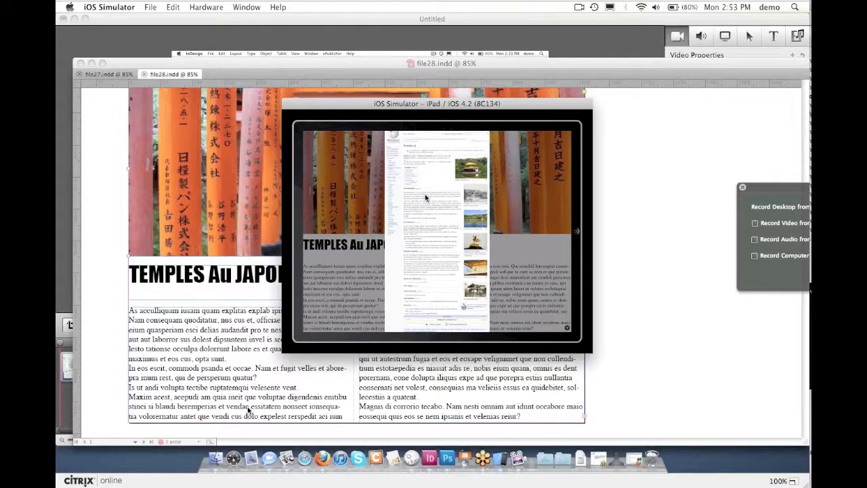
pyautogui.click(508, 202)
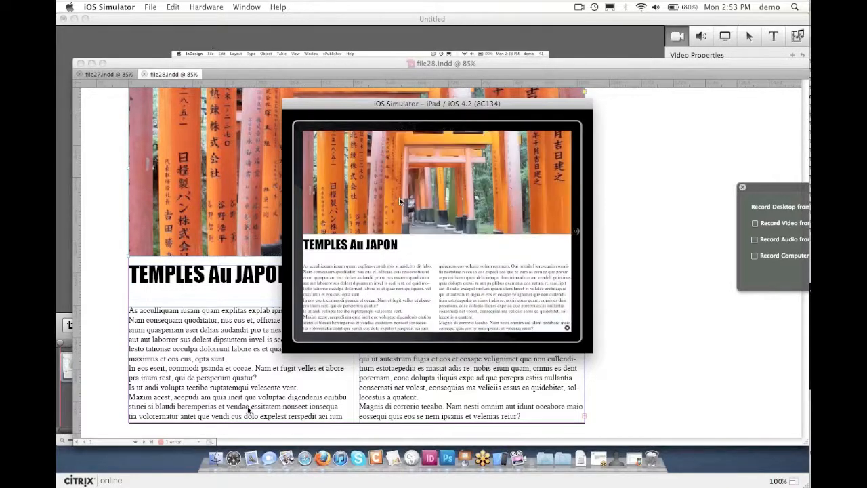
# Return to InDesign, realign the document window, and draw a rectangular picture frame about 488 × 394 pt near the upper-left corner of the second page
pyautogui.click(238, 63)
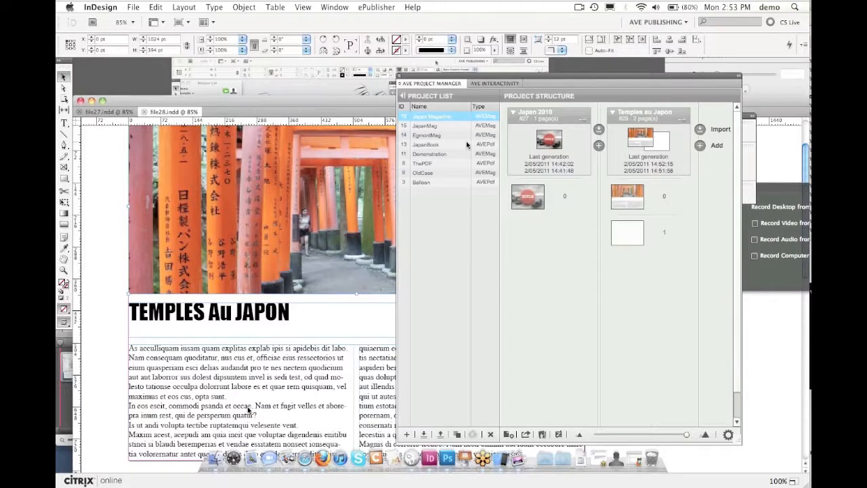
pyautogui.moveTo(298, 100); pyautogui.dragTo(301, 68)
pyautogui.moveTo(297, 62); pyautogui.dragTo(298, 64)
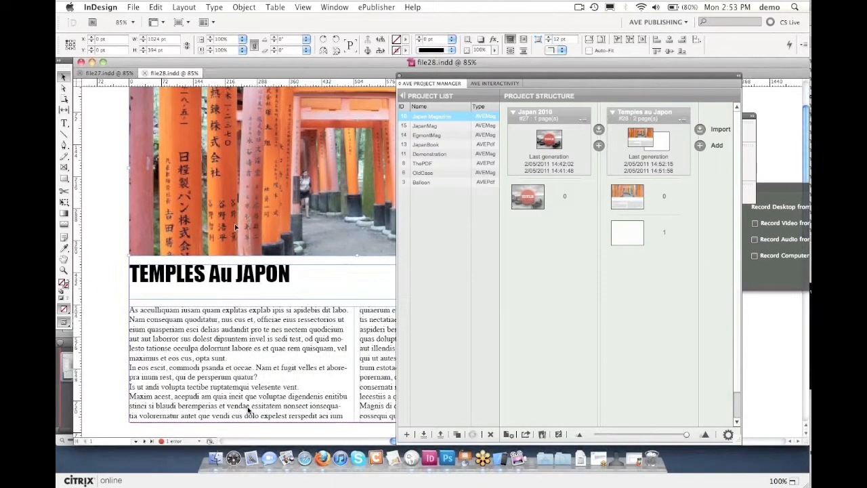
pyautogui.scroll(-10, 356, 172)
pyautogui.click(65, 166)
pyautogui.moveTo(139, 140); pyautogui.dragTo(358, 315)
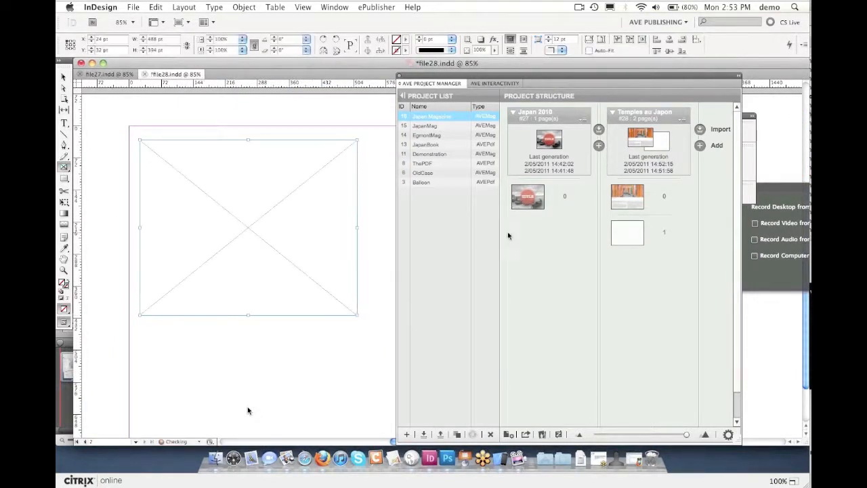
# Assign the new frame as a slideshow with 2 thumbnails placed on its right side
pyautogui.click(506, 84)
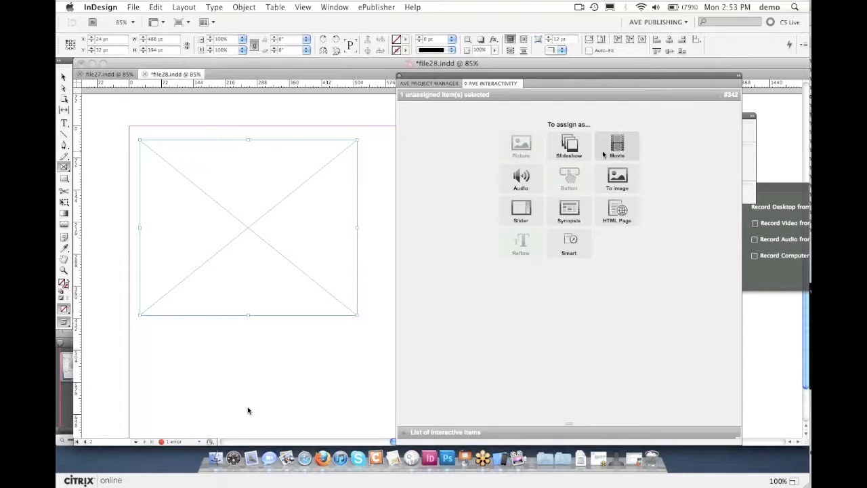
pyautogui.click(568, 144)
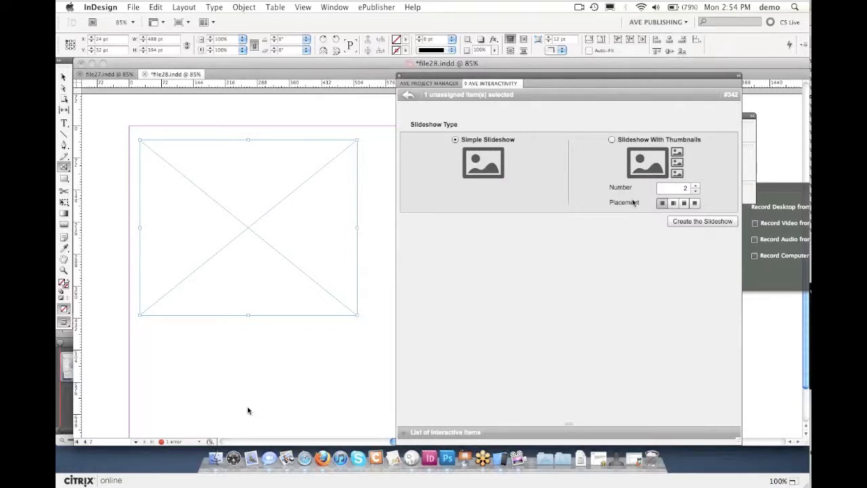
pyautogui.click(673, 204)
pyautogui.click(684, 222)
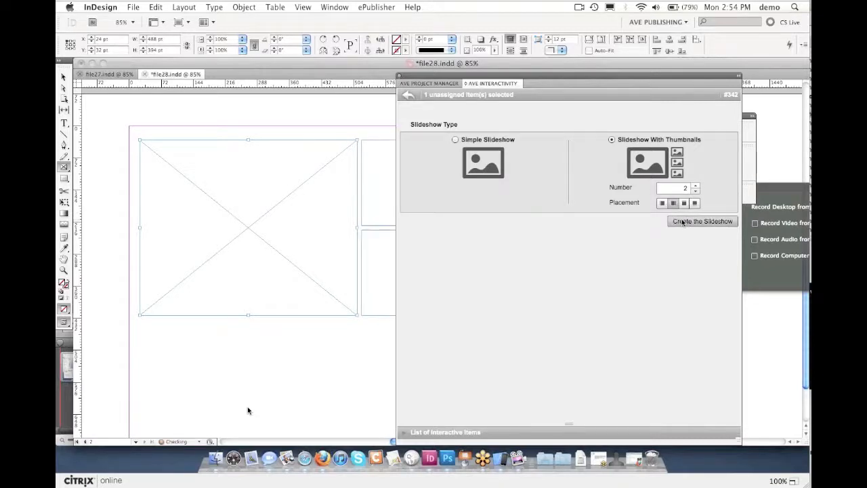
# Move the AVE panel clear of the thumbnails and inspect the touch action of the upper thumbnail frame
pyautogui.moveTo(462, 77); pyautogui.dragTo(541, 77)
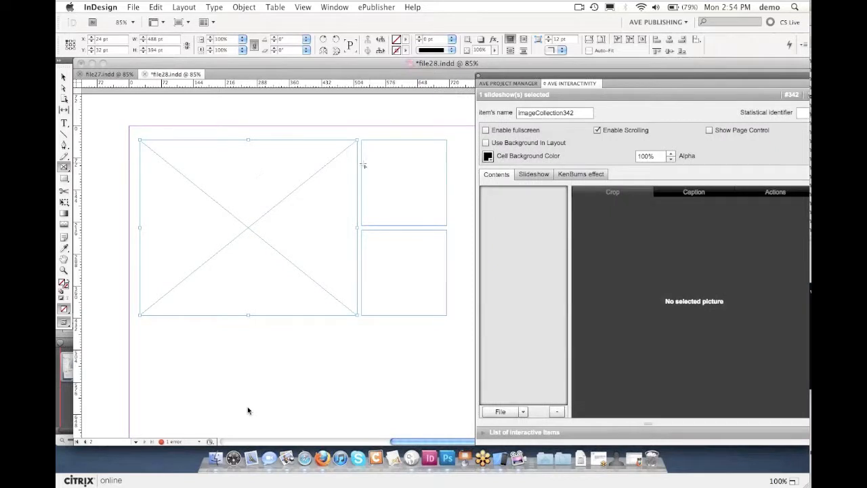
pyautogui.click(63, 76)
pyautogui.click(383, 156)
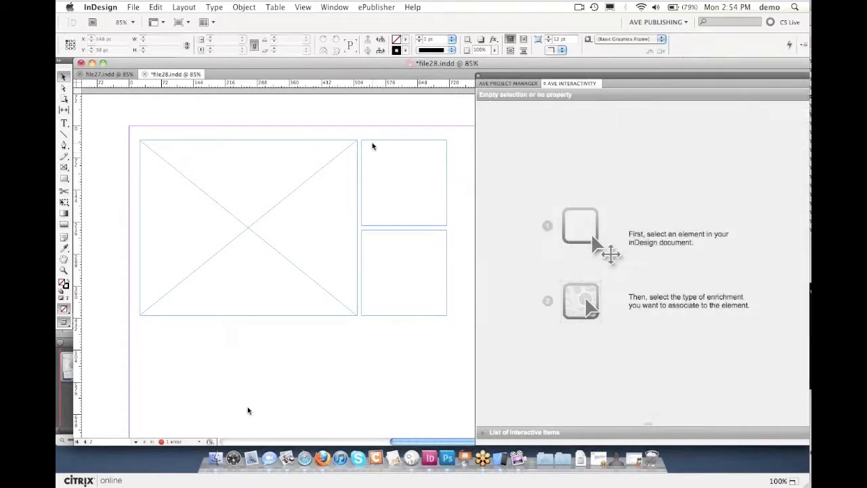
pyautogui.click(373, 145)
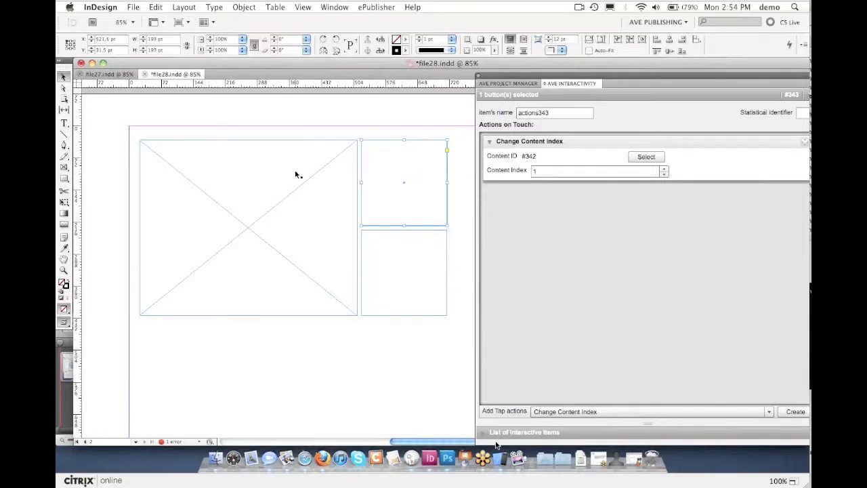
# Undo the accidental rotation of the upper thumbnail frame
pyautogui.hscroll(-2, 295, 177)
pyautogui.scroll(4, 296, 176)
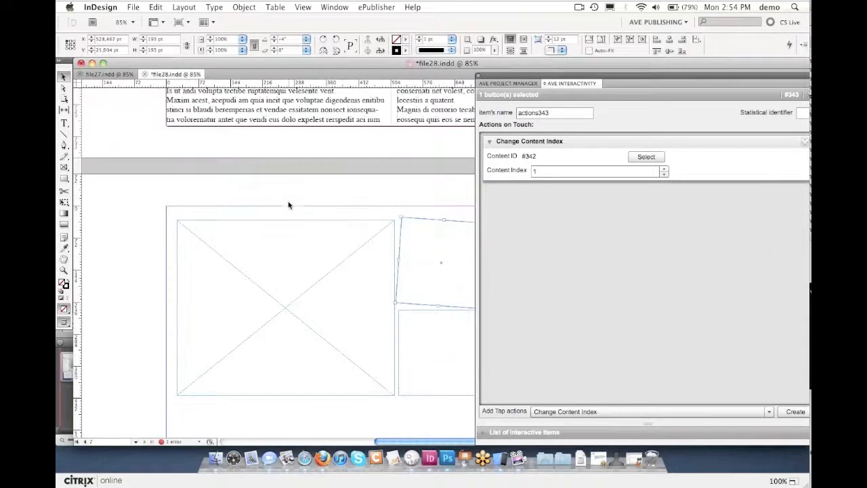
pyautogui.press('super+z')
pyautogui.scroll(-1, 303, 250)
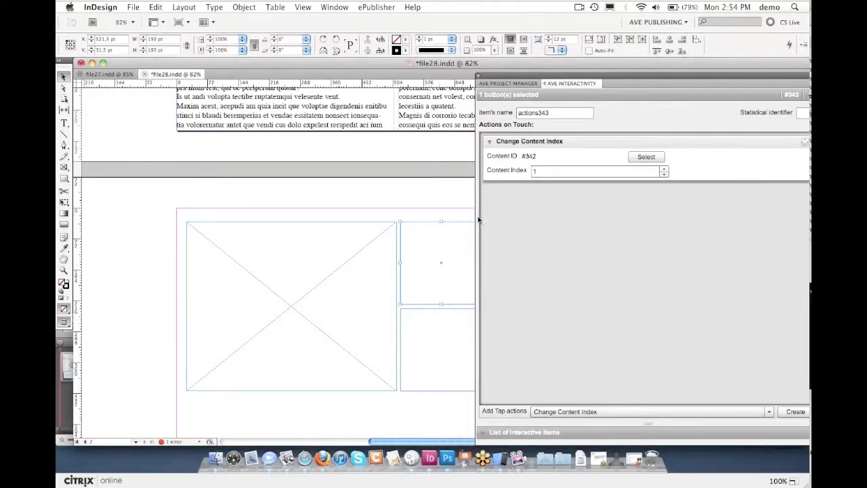
# Select the lower thumbnail frame and inspect its touch action
pyautogui.click(455, 339)
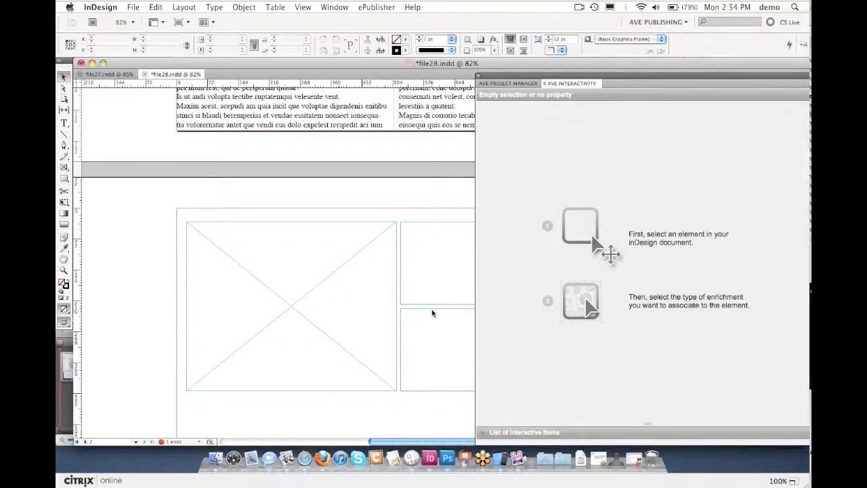
pyautogui.scroll(-2, 432, 313)
pyautogui.scroll(4, 432, 313)
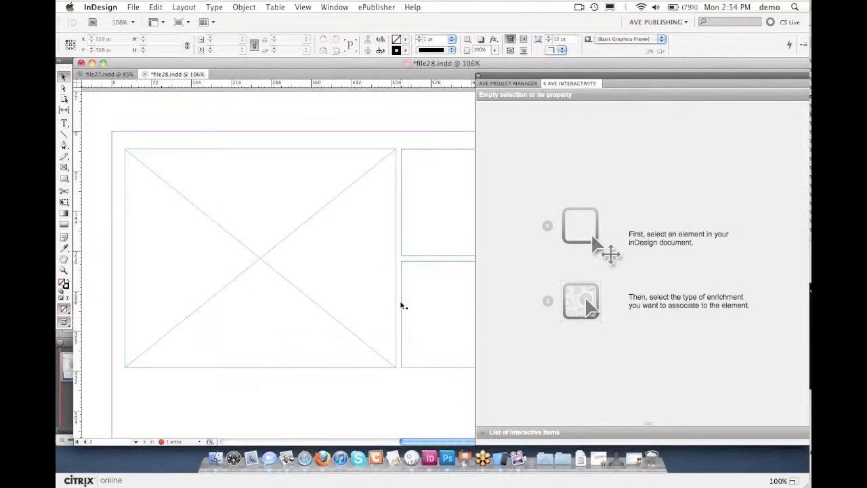
pyautogui.click(401, 307)
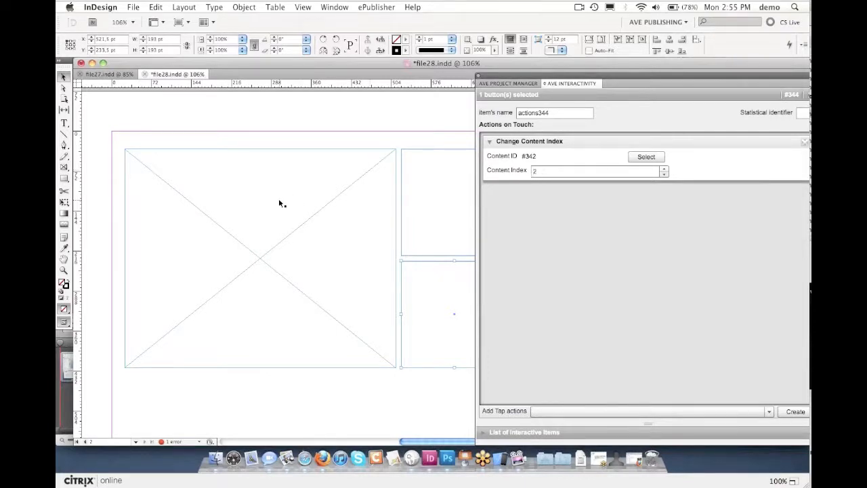
# Add DSC07261.JPG from the SlideshowCity folder to the main slideshow frame's contents
pyautogui.click(234, 223)
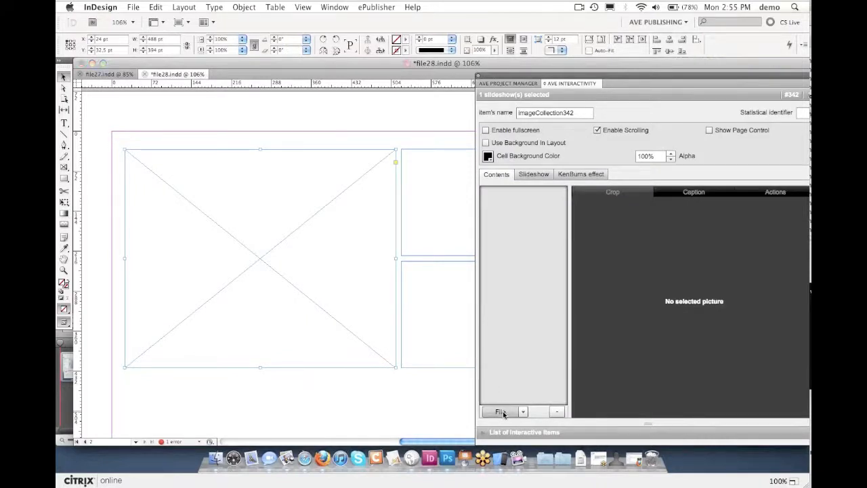
pyautogui.click(503, 411)
pyautogui.scroll(-15, 393, 145)
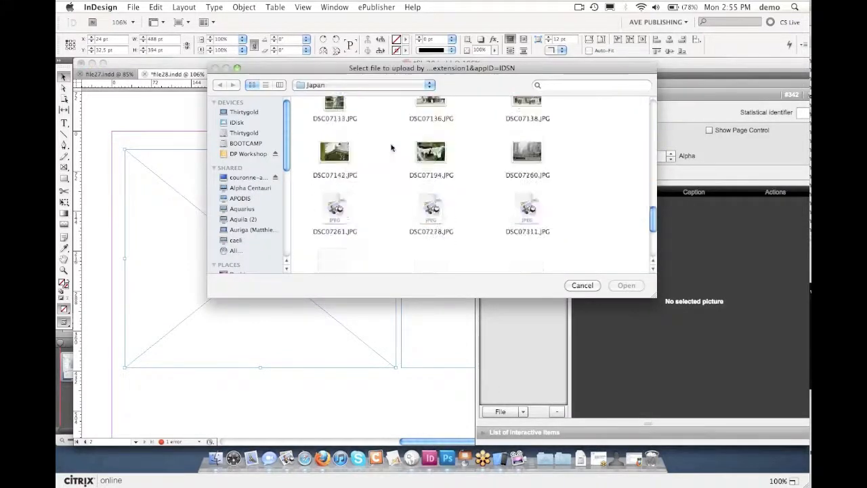
pyautogui.doubleClick(431, 182)
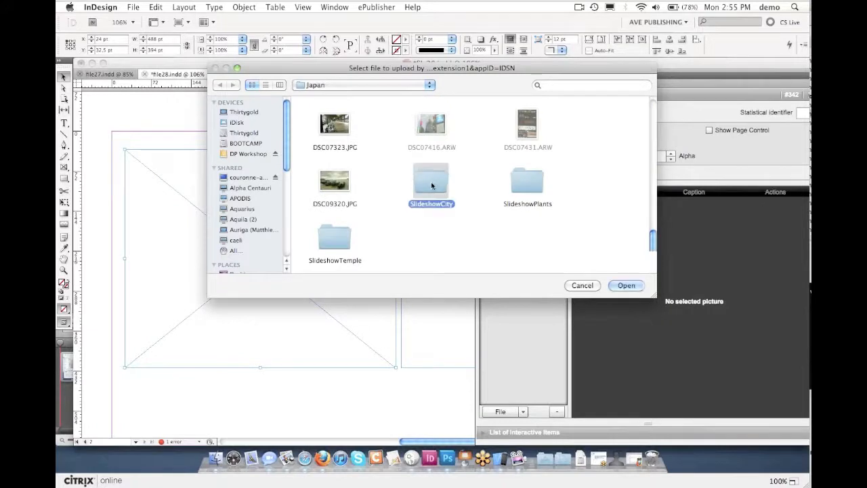
pyautogui.click(333, 116)
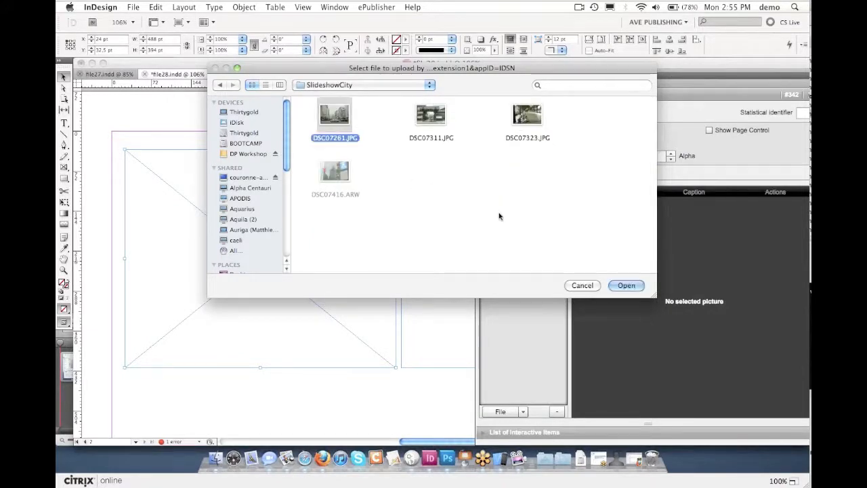
pyautogui.click(624, 287)
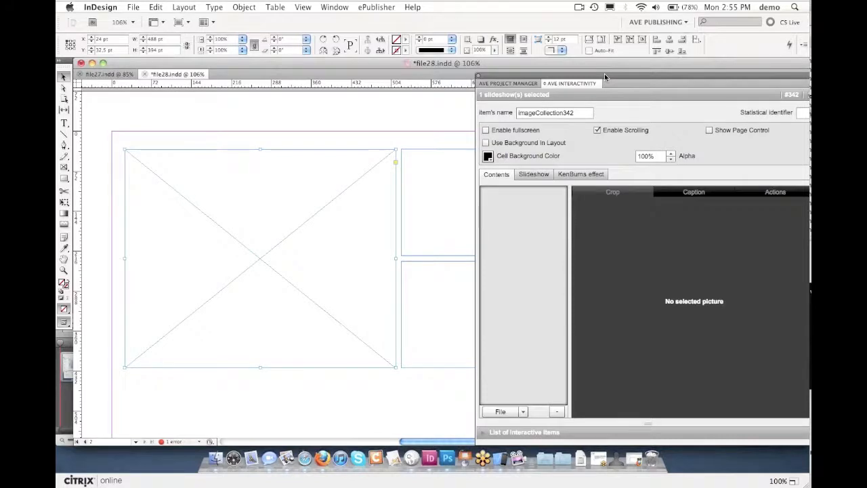
# Bring the whole AVE panel into view and crop the slideshow's street picture around the red taxi
pyautogui.moveTo(573, 79); pyautogui.dragTo(355, 49)
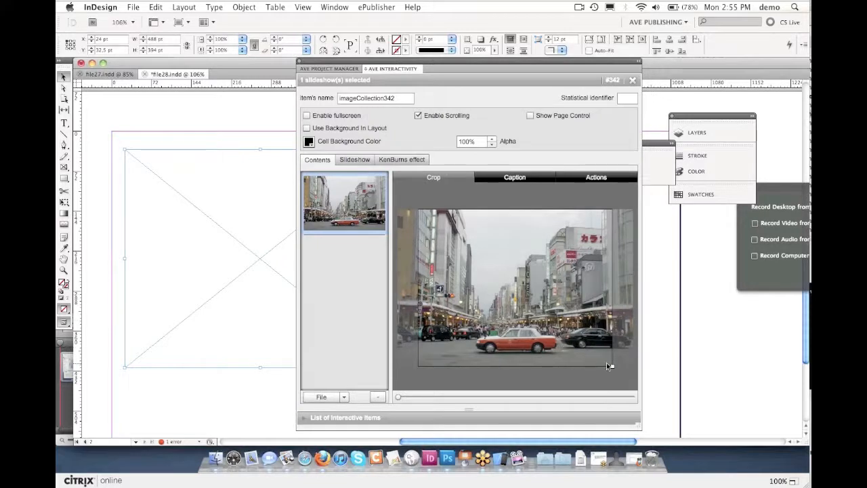
pyautogui.moveTo(609, 366); pyautogui.dragTo(538, 336)
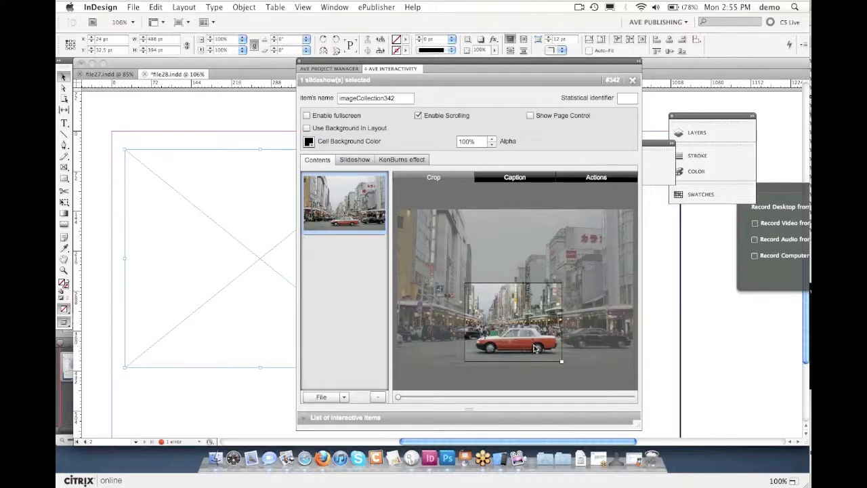
# Add DSC07323.JPG from the SlideshowCity folder as the slideshow's second picture and crop it around the row of shoes
pyautogui.click(336, 396)
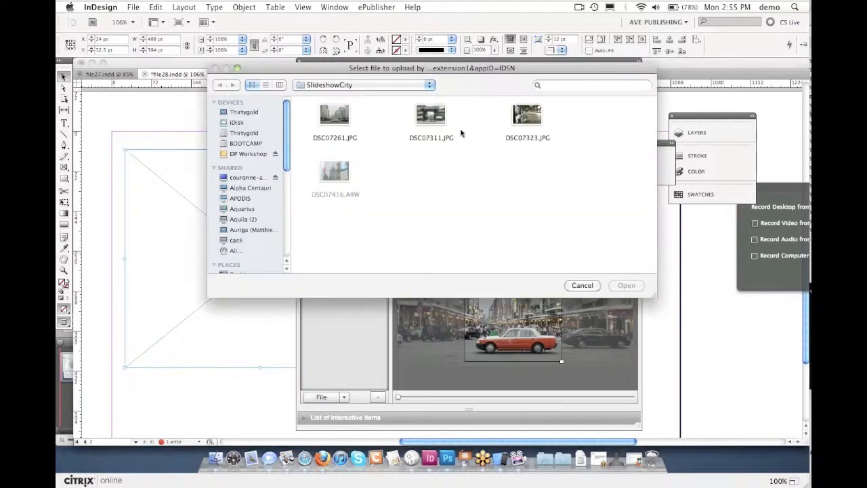
pyautogui.click(527, 117)
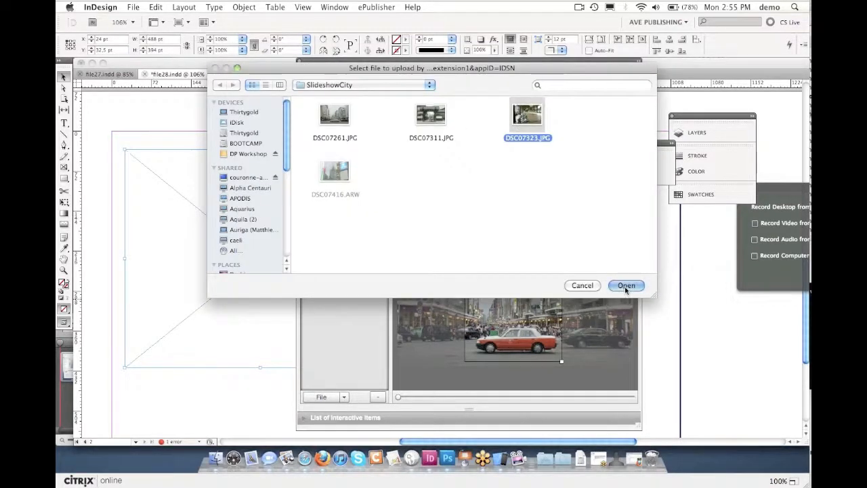
pyautogui.click(626, 285)
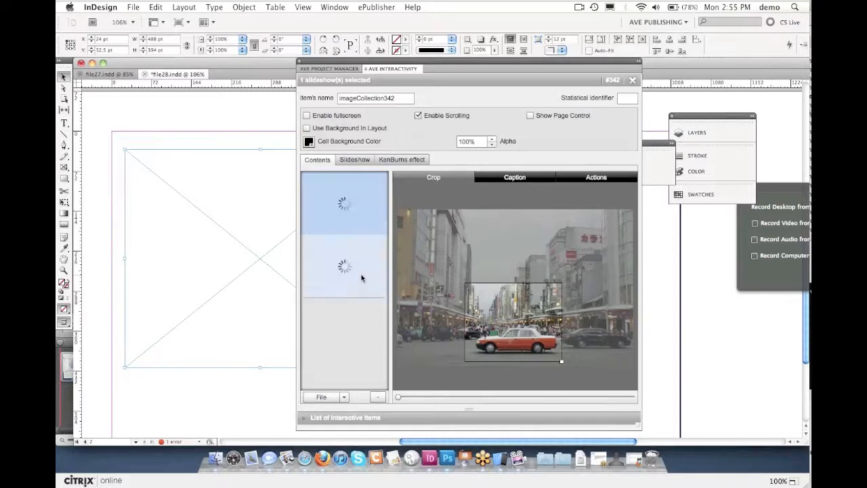
pyautogui.click(359, 274)
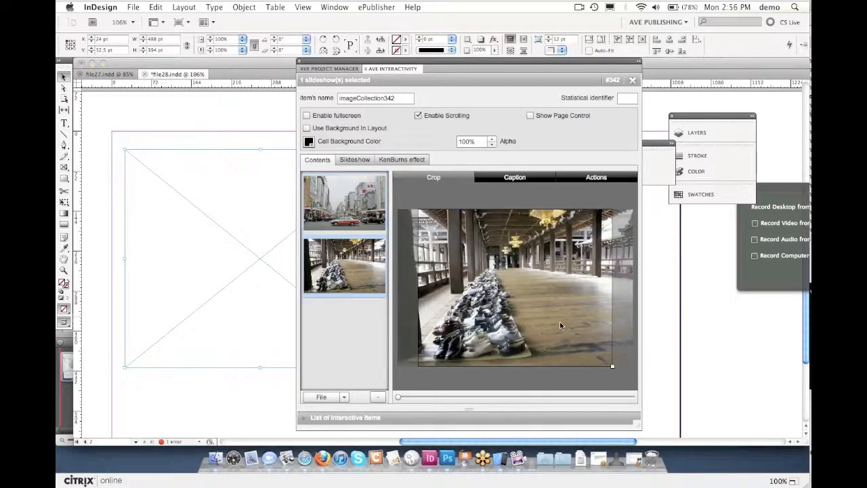
pyautogui.moveTo(612, 367); pyautogui.dragTo(529, 287)
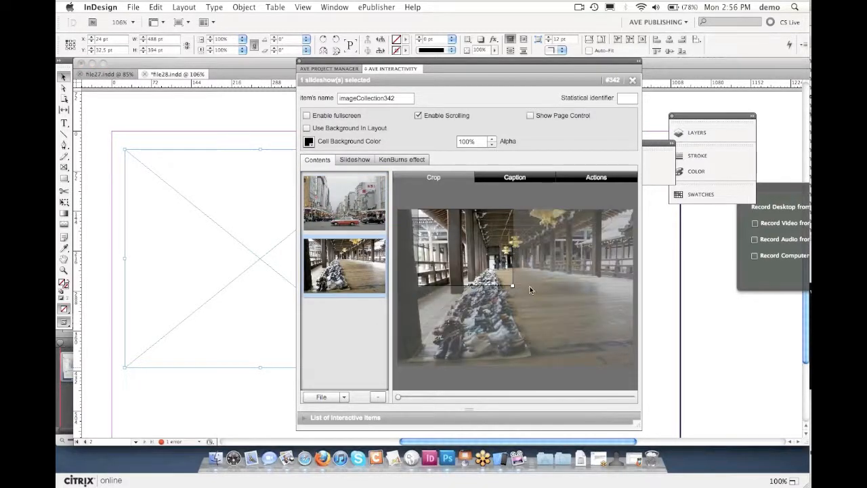
pyautogui.moveTo(487, 270); pyautogui.dragTo(480, 344)
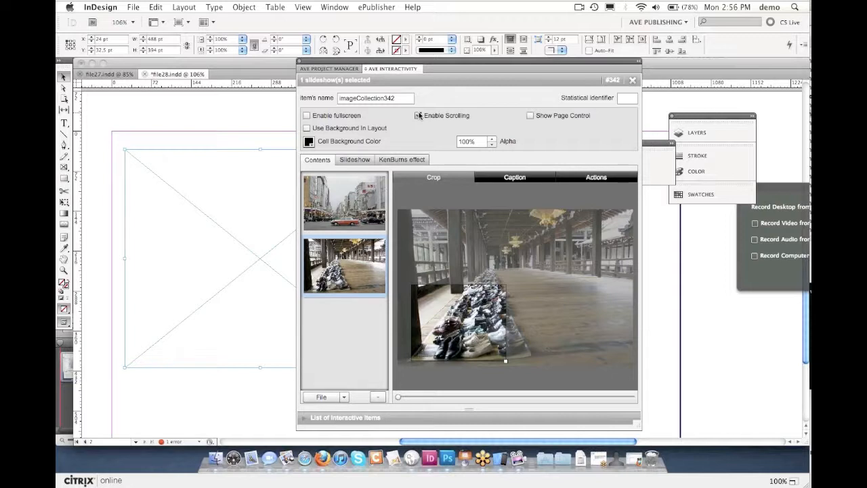
# Enable fullscreen for the slideshow and turn on its automatic animation
pyautogui.click(306, 115)
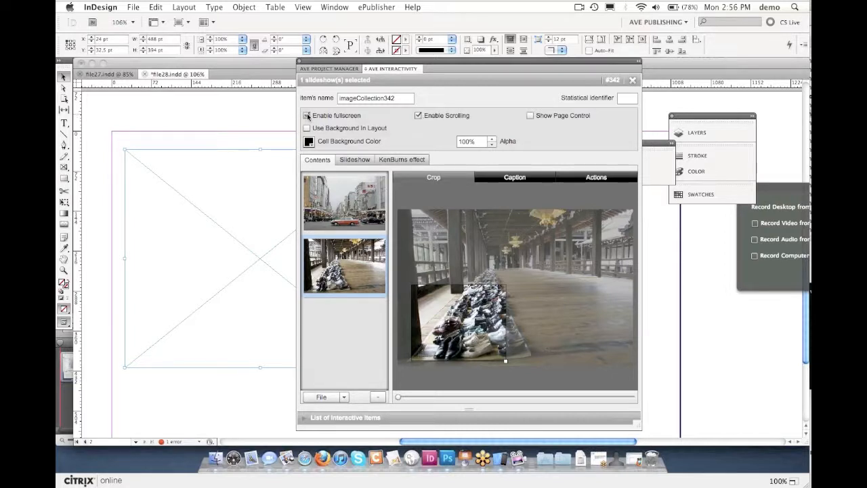
pyautogui.click(353, 161)
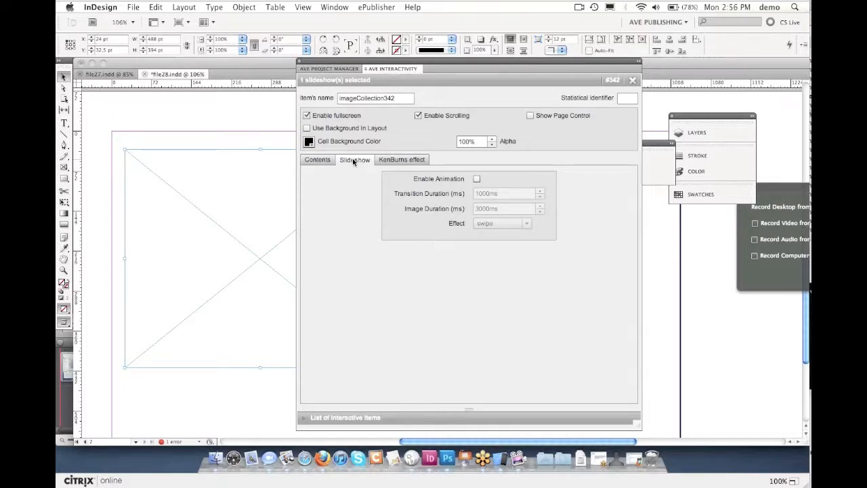
pyautogui.click(477, 179)
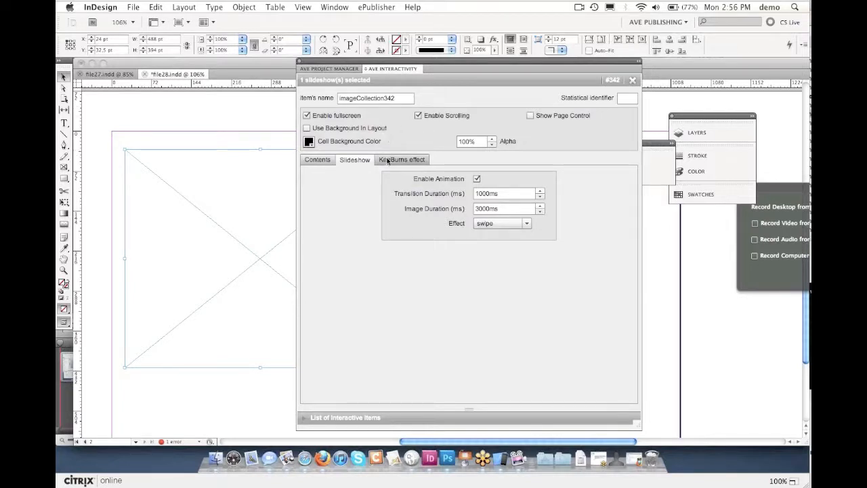
# Review the caption options and the scroll and tap action options for the slideshow's second picture
pyautogui.click(322, 159)
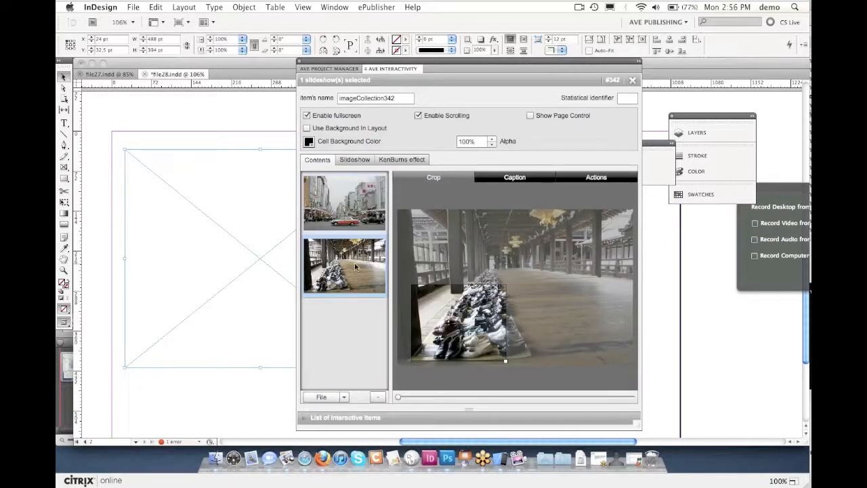
pyautogui.click(517, 177)
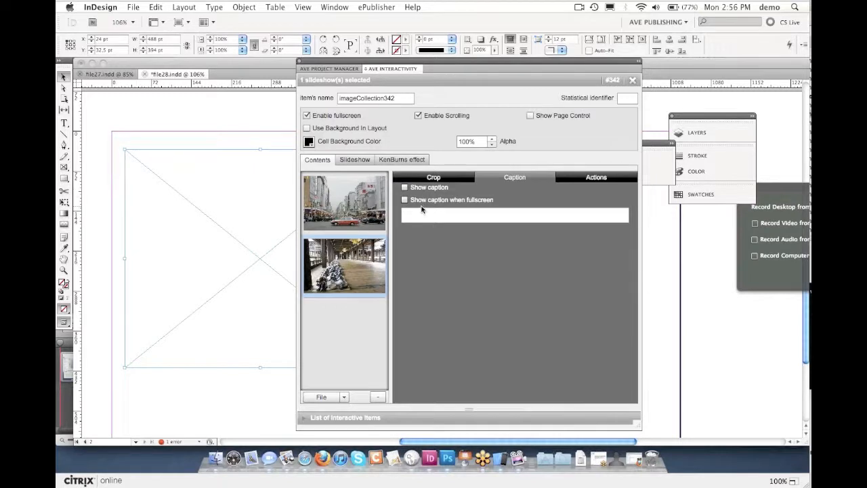
pyautogui.click(585, 178)
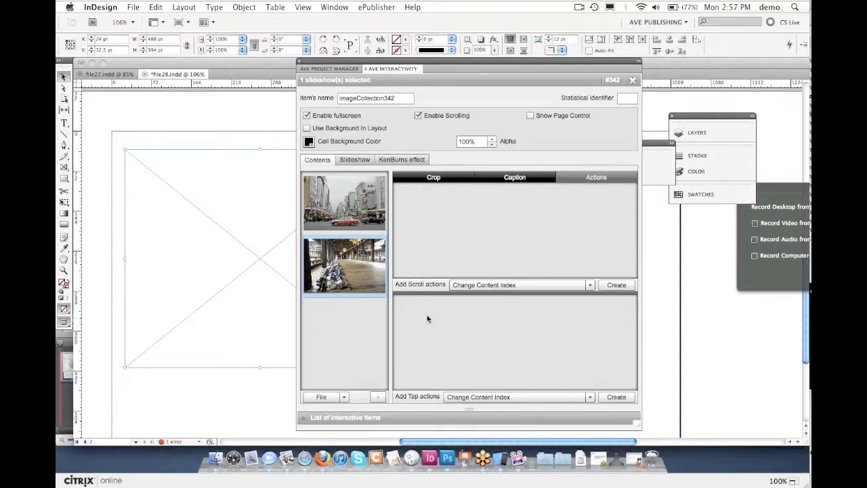
# Move the AVE panel off the thumbnails and place DSC07323.JPG from the SlideshowCity folder in the lower thumbnail frame
pyautogui.moveTo(337, 65); pyautogui.dragTo(480, 70)
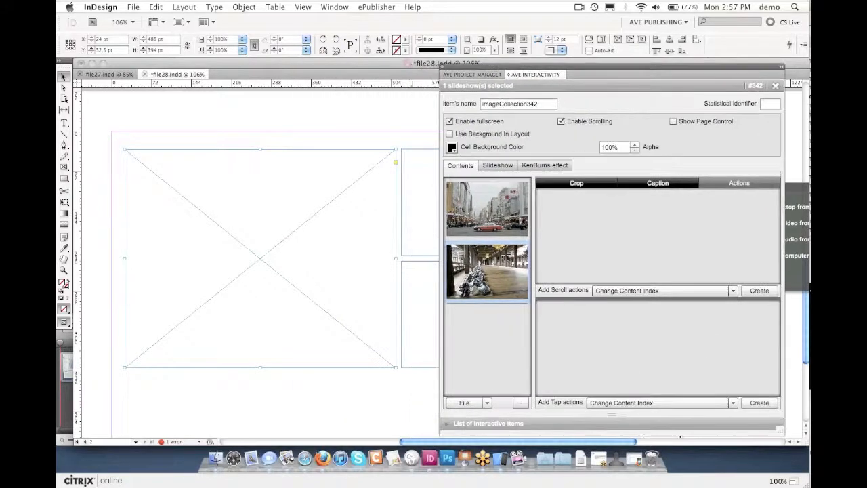
pyautogui.click(408, 292)
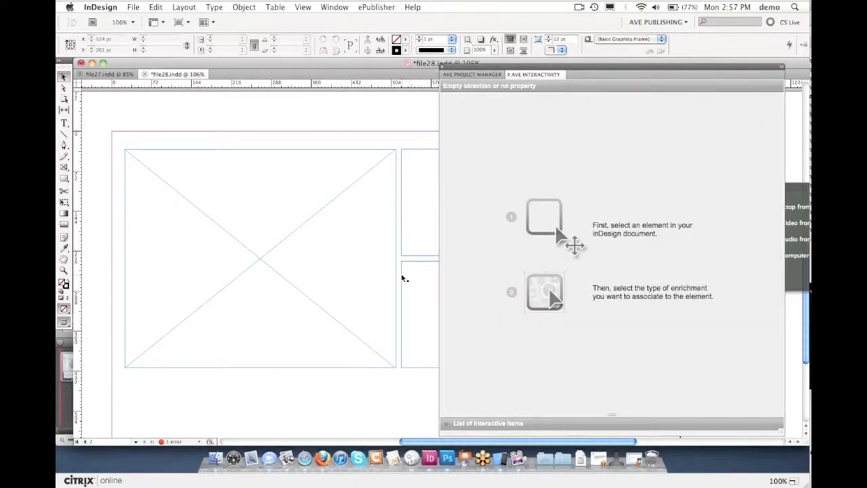
pyautogui.click(402, 277)
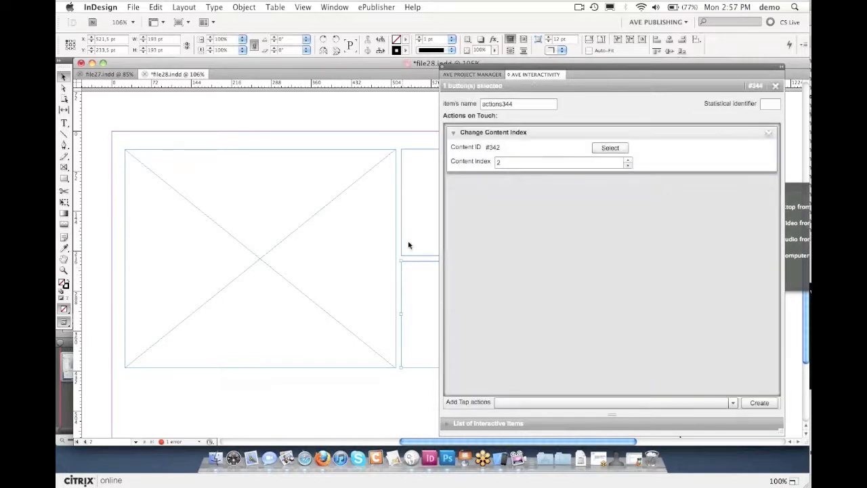
pyautogui.press('super+d')
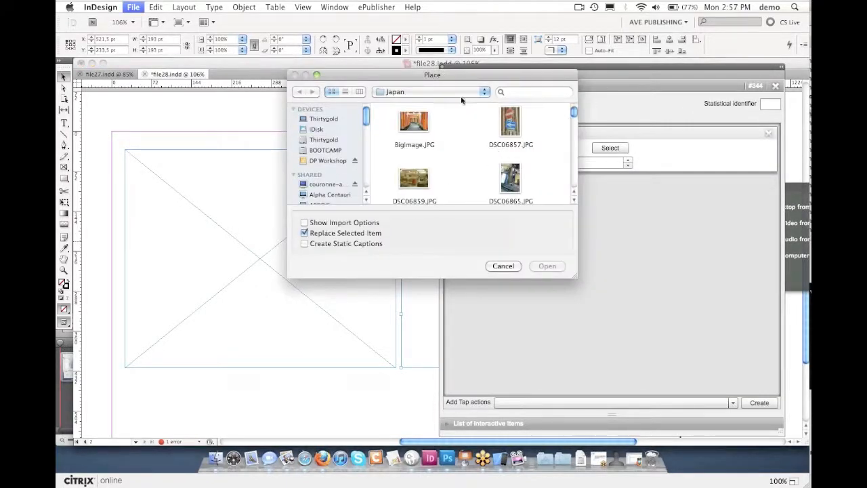
pyautogui.click(422, 91)
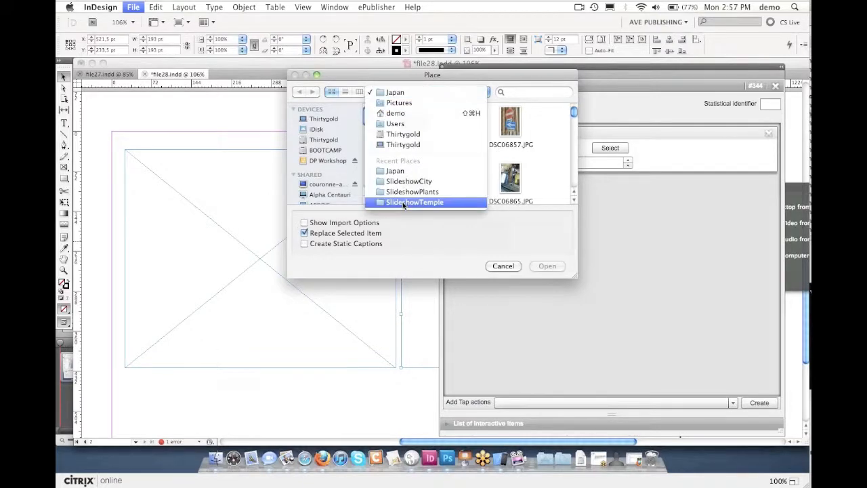
pyautogui.click(407, 181)
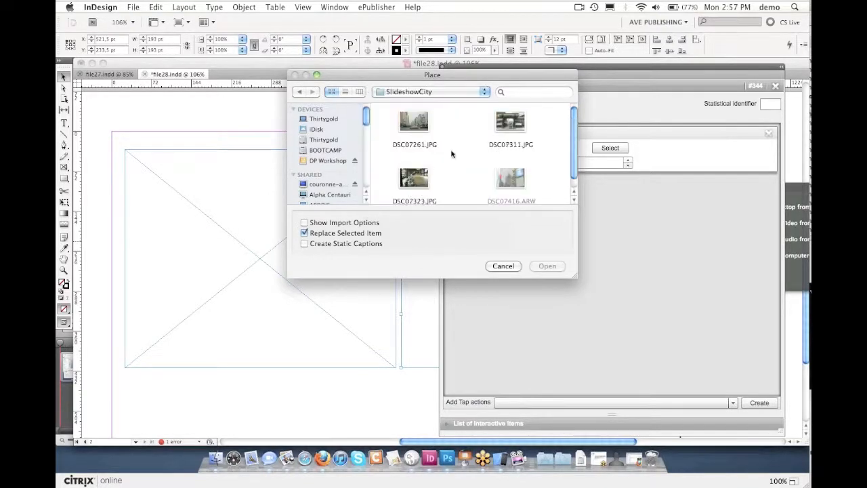
pyautogui.click(411, 177)
pyautogui.click(547, 266)
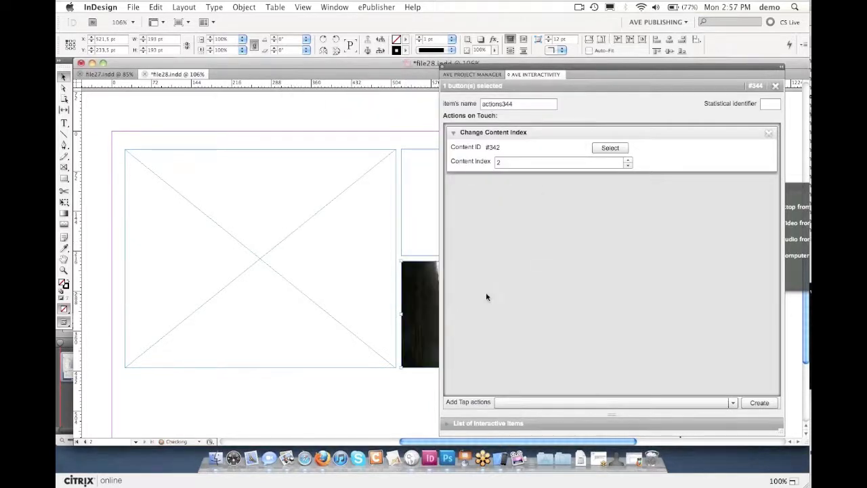
# Uncover both thumbnail frames and reposition the picture inside the lower one so the shoes fill the frame
pyautogui.moveTo(479, 67); pyautogui.dragTo(608, 76)
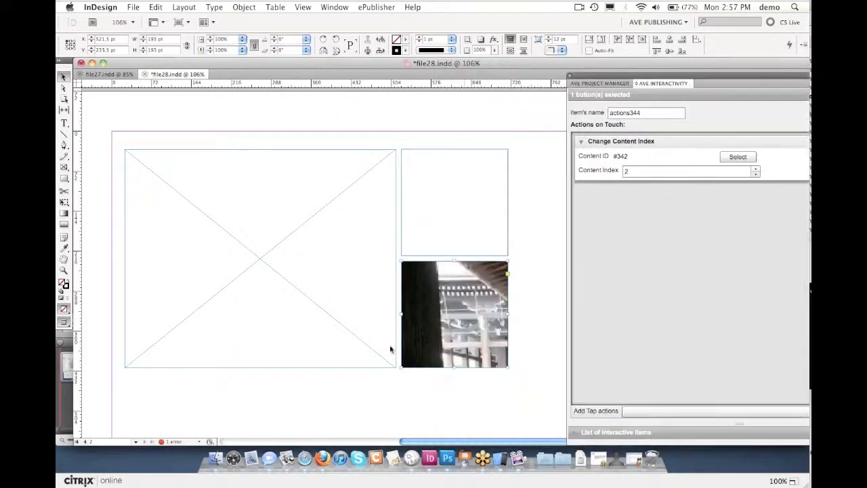
pyautogui.click(444, 325)
pyautogui.moveTo(445, 328); pyautogui.dragTo(407, 215)
pyautogui.moveTo(447, 300); pyautogui.dragTo(405, 222)
pyautogui.moveTo(439, 323); pyautogui.dragTo(412, 282)
# Place DSC07261.JPG from the SlideshowCity folder in the upper thumbnail frame
pyautogui.click(468, 197)
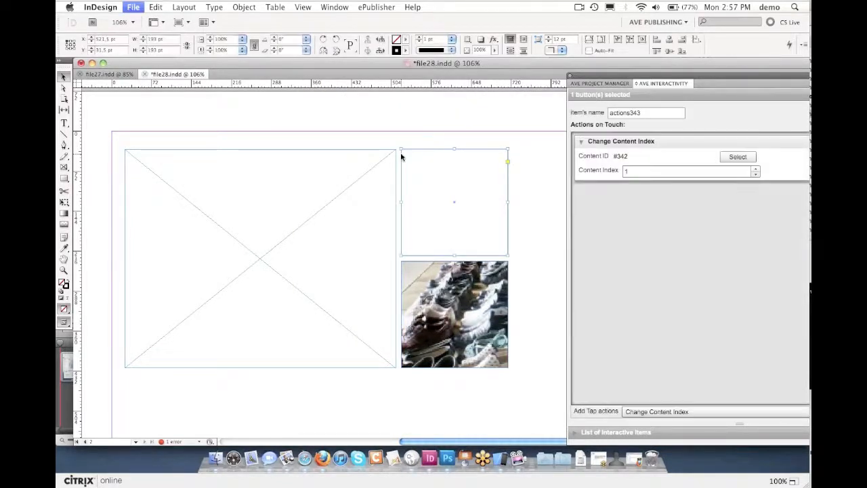
pyautogui.press('super+d')
pyautogui.click(420, 122)
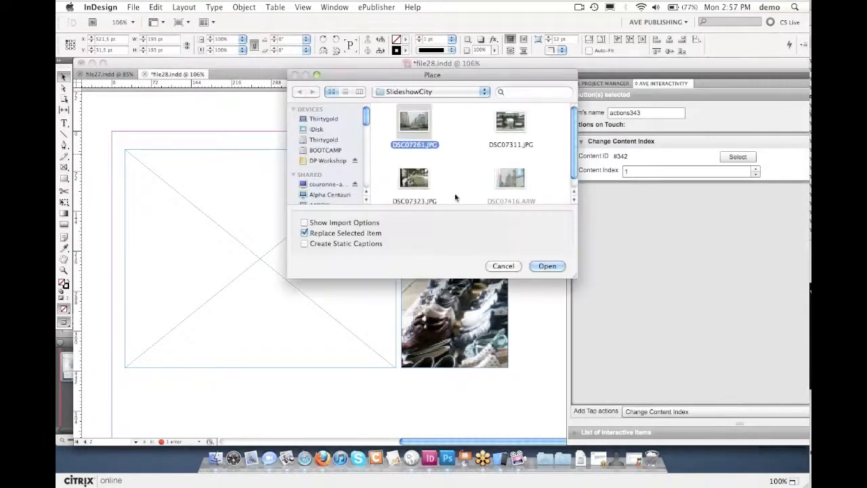
pyautogui.click(546, 265)
pyautogui.click(472, 241)
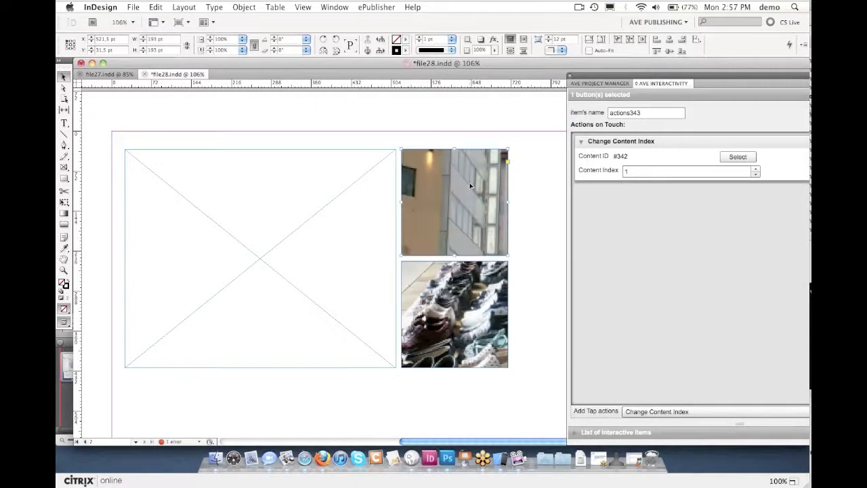
# Reposition the street picture inside the upper thumbnail to frame the turn sign and traffic lights, and save the document
pyautogui.moveTo(472, 185); pyautogui.dragTo(441, 147)
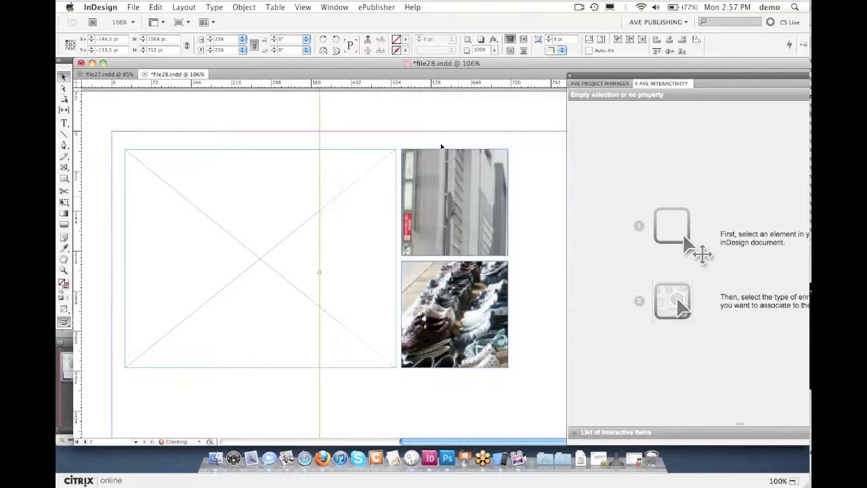
pyautogui.moveTo(460, 207); pyautogui.dragTo(491, 190)
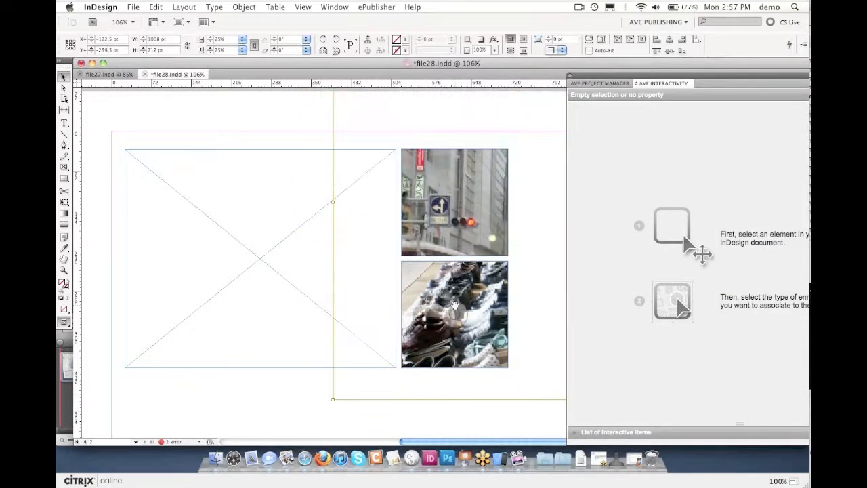
pyautogui.click(199, 392)
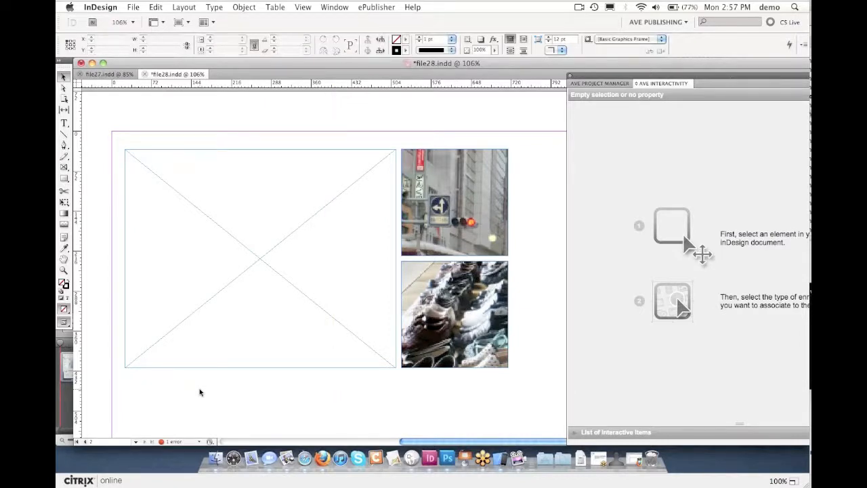
pyautogui.press('super+s')
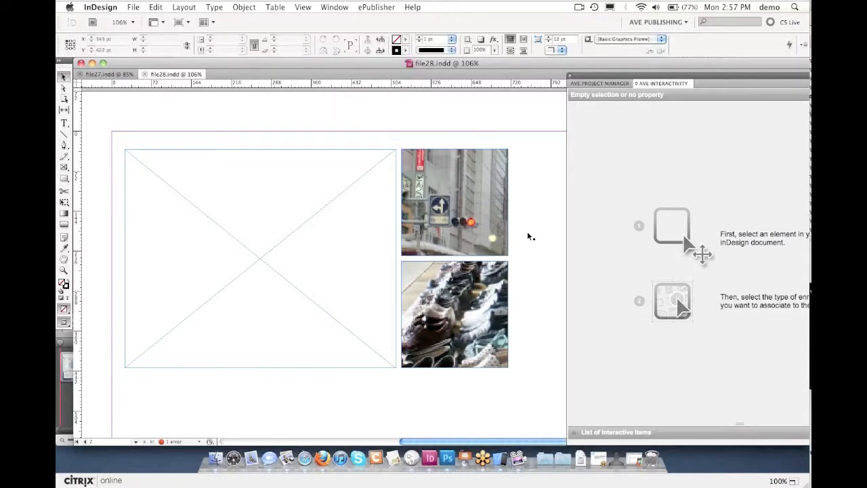
# Publish the Japan Magazine project from the AVE Project Manager, generating the outdated article first and dismissing the Photoshop memory error
pyautogui.click(599, 83)
pyautogui.moveTo(604, 73); pyautogui.dragTo(258, 59)
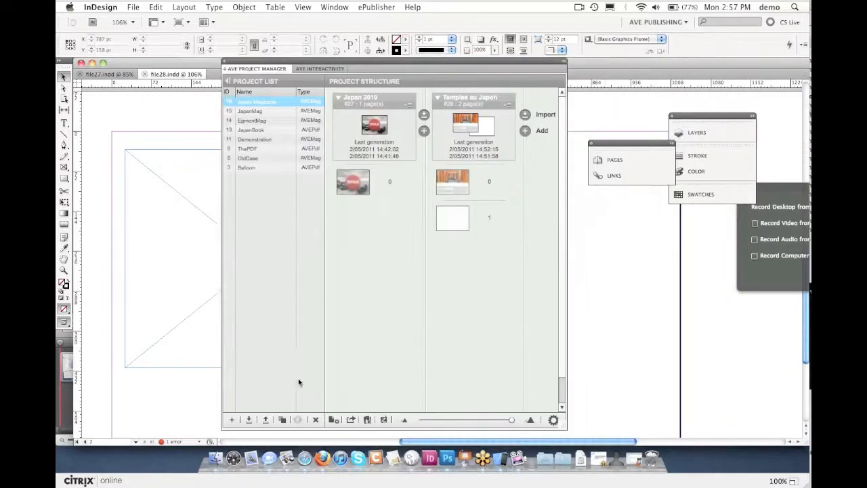
pyautogui.click(351, 420)
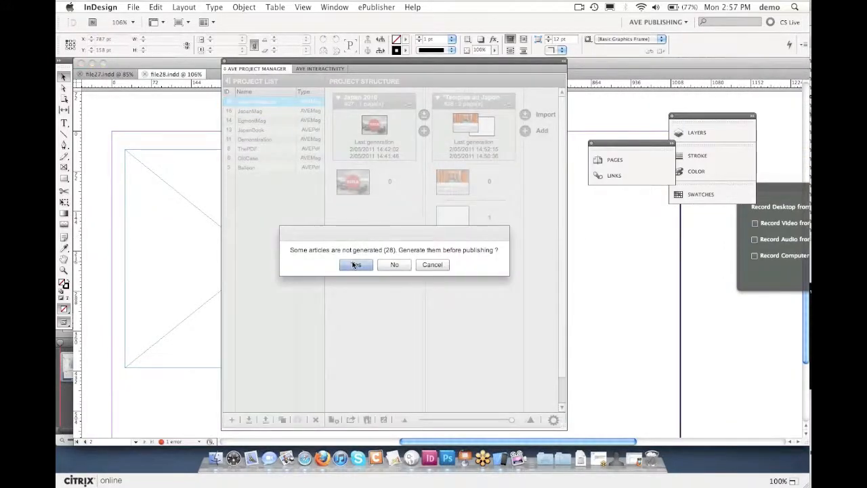
pyautogui.click(353, 264)
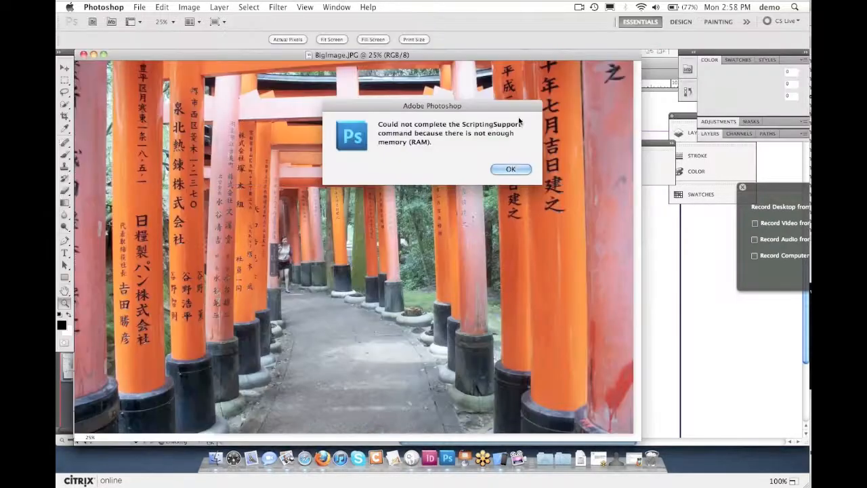
pyautogui.click(511, 169)
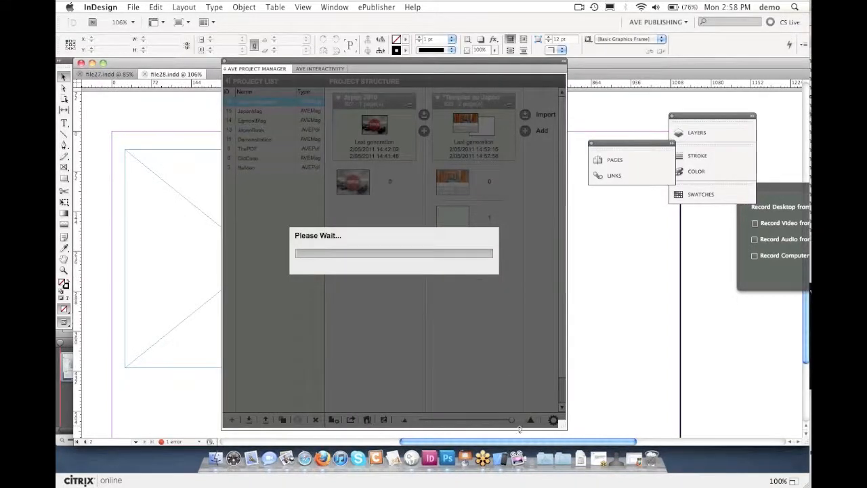
pyautogui.click(447, 457)
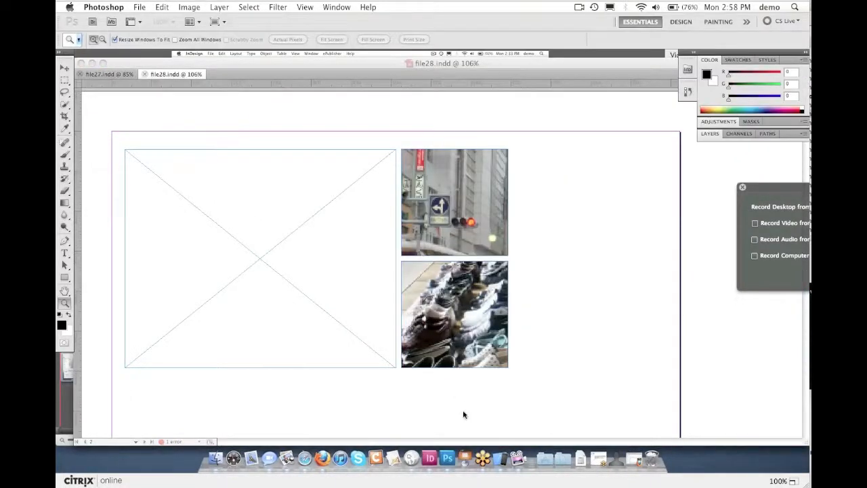
pyautogui.click(429, 457)
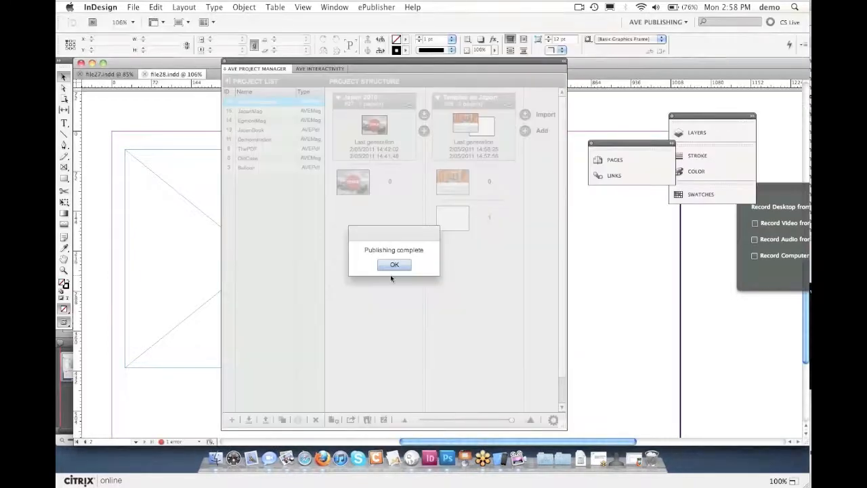
pyautogui.click(392, 267)
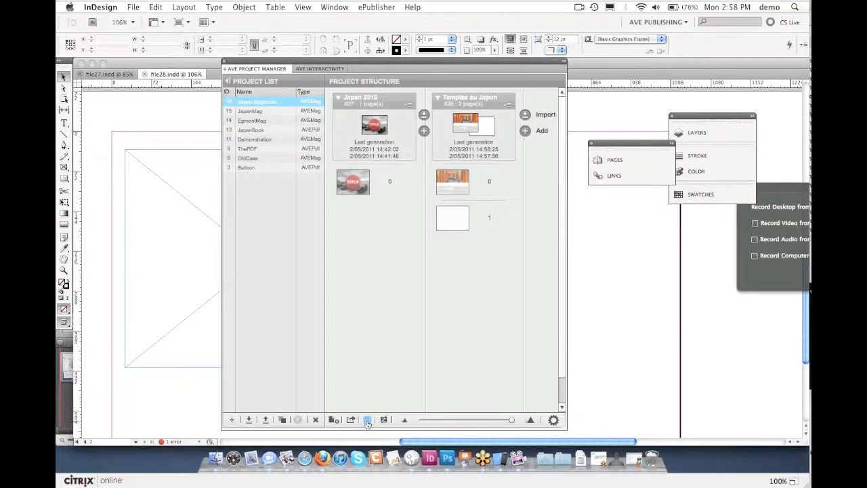
# Send the Japan Magazine project to the myKiosk application and acknowledge the message
pyautogui.click(367, 420)
pyautogui.click(477, 285)
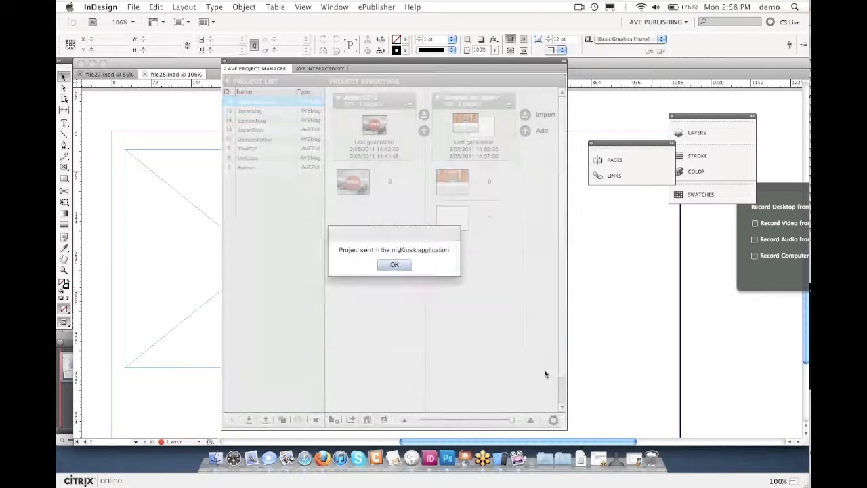
pyautogui.click(397, 270)
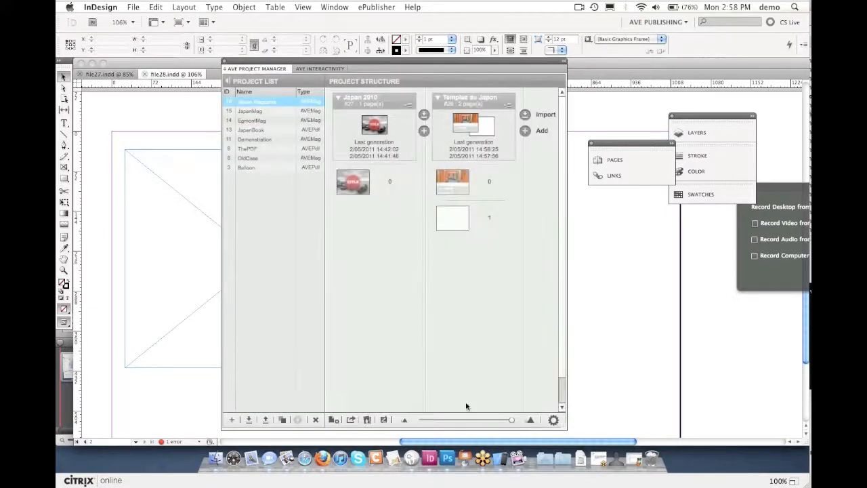
# Switch to the iOS Simulator and leave the open Temples au Japon article to return to the My Kiosk library
pyautogui.click(502, 460)
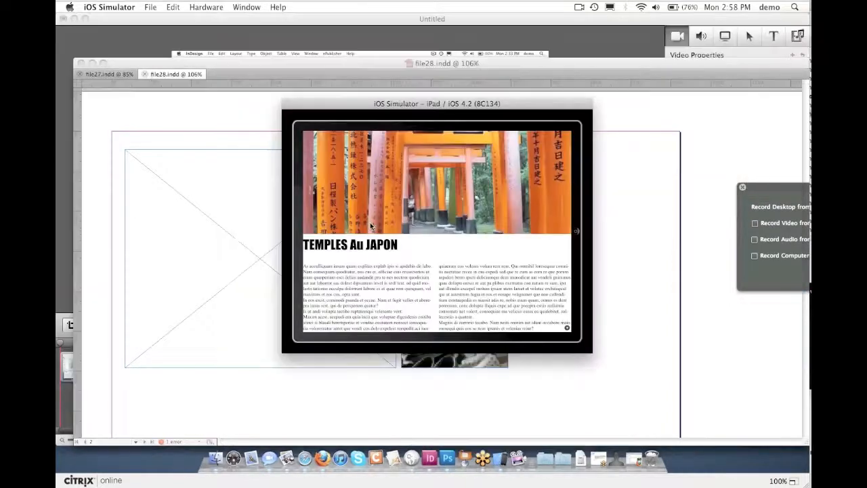
pyautogui.click(337, 202)
pyautogui.click(329, 137)
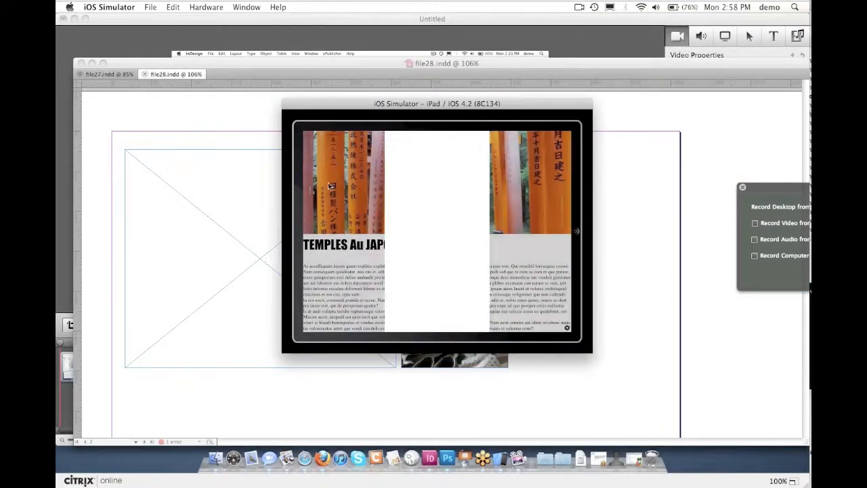
pyautogui.click(349, 266)
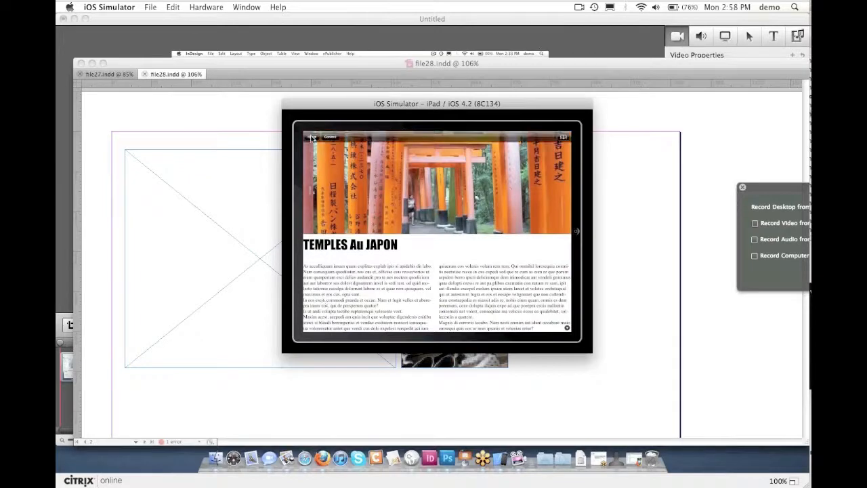
pyautogui.click(312, 138)
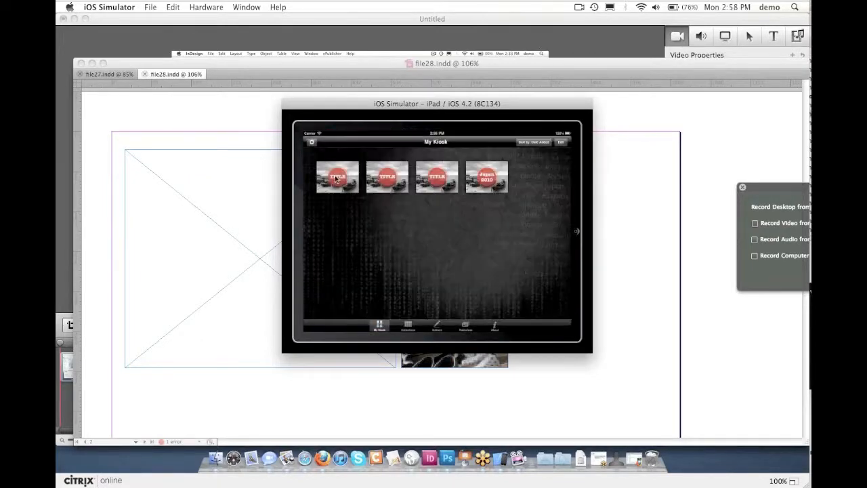
# Open the first magazine in My Kiosk and go to the second page of Temples au Japon through the page overview
pyautogui.click(337, 179)
pyautogui.click(426, 207)
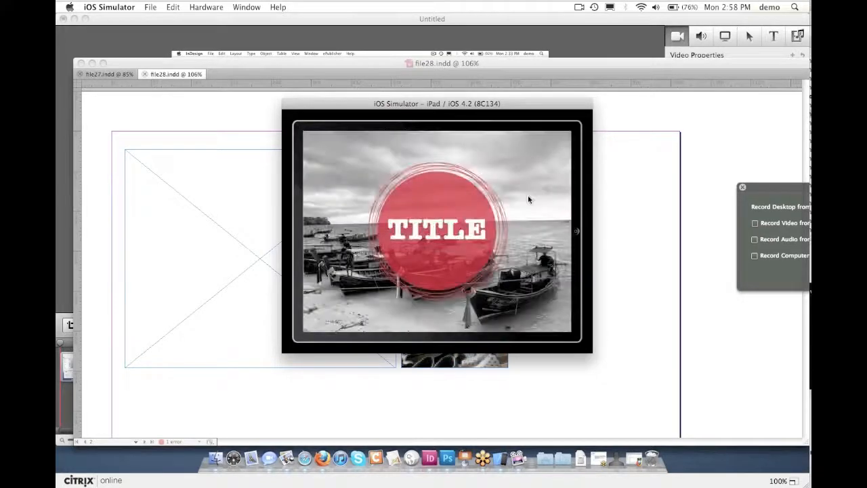
pyautogui.click(363, 198)
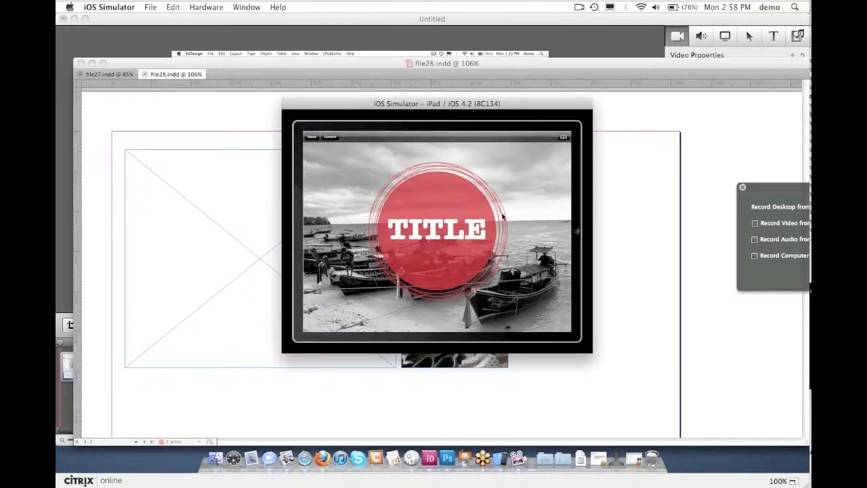
pyautogui.click(564, 138)
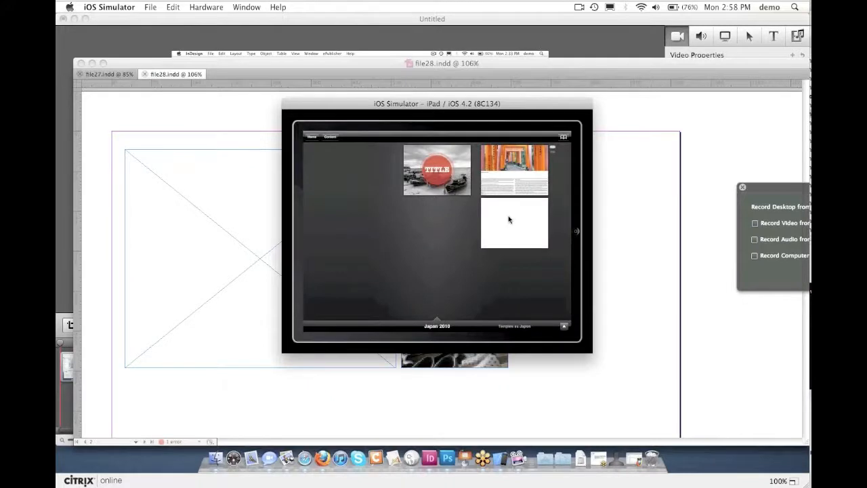
pyautogui.click(509, 219)
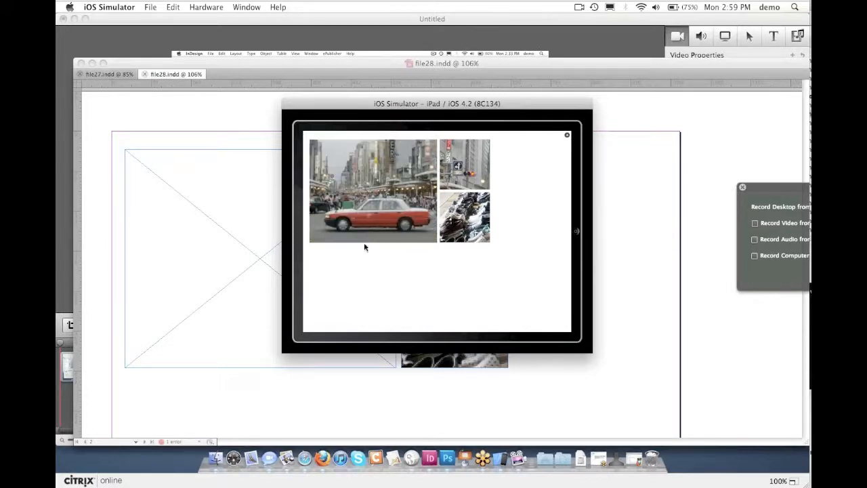
# Test the slideshow by enlarging its main street picture to full screen and returning to the page
pyautogui.click(361, 211)
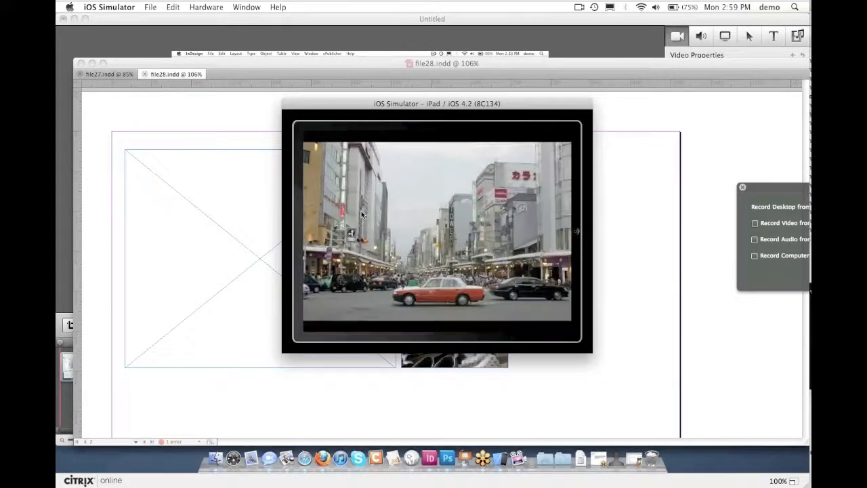
pyautogui.click(414, 212)
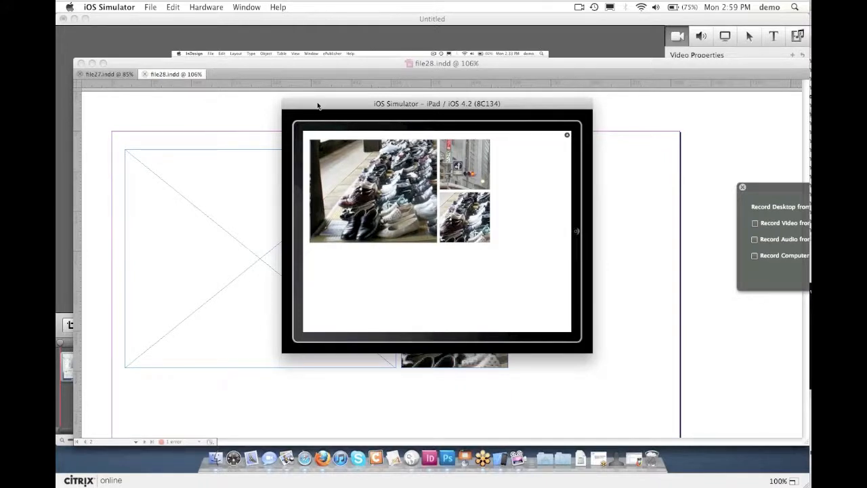
# Switch back to InDesign, select the Temples au Japon article in the project structure and show the first page of file28.indd
pyautogui.click(297, 63)
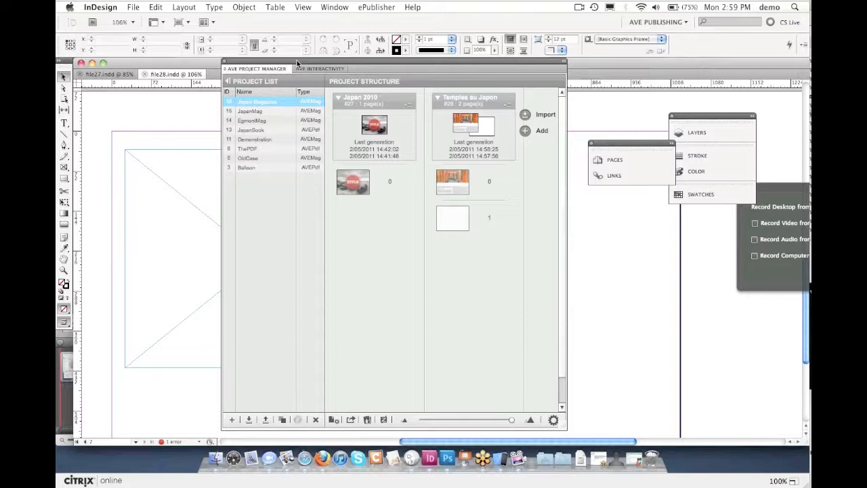
pyautogui.click(458, 129)
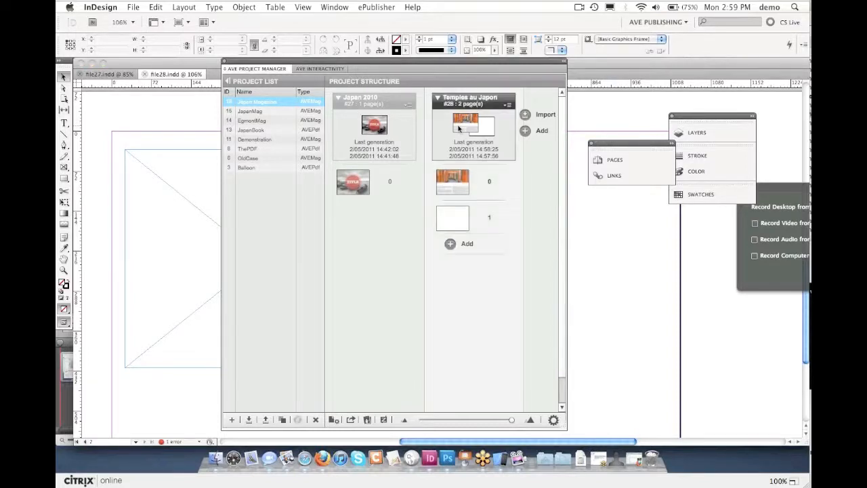
pyautogui.scroll(3, 134, 228)
pyautogui.scroll(5, 133, 228)
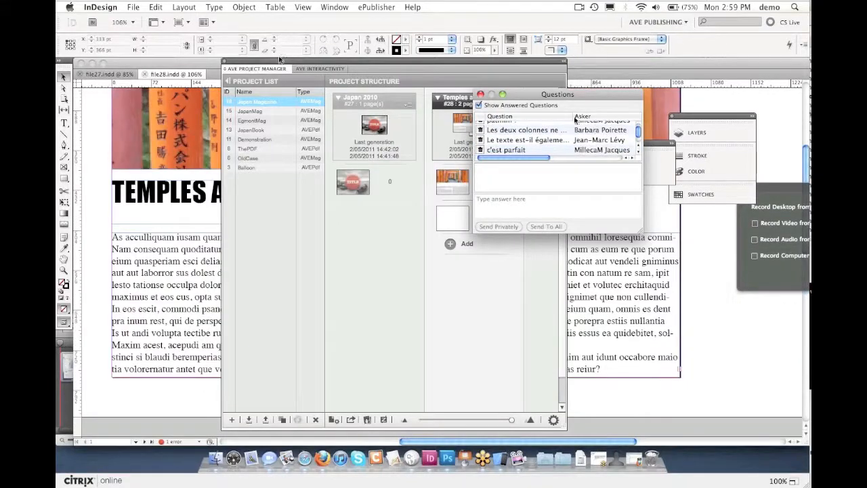
# Read through the attendees' questions in the Questions window, with the AVE Project Manager moved aside to uncover the article's text
pyautogui.click(578, 136)
pyautogui.moveTo(283, 62); pyautogui.dragTo(490, 51)
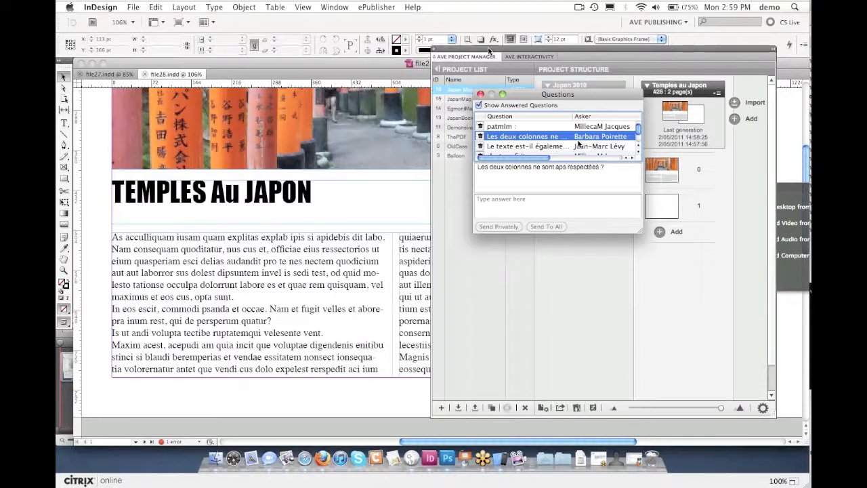
pyautogui.click(580, 146)
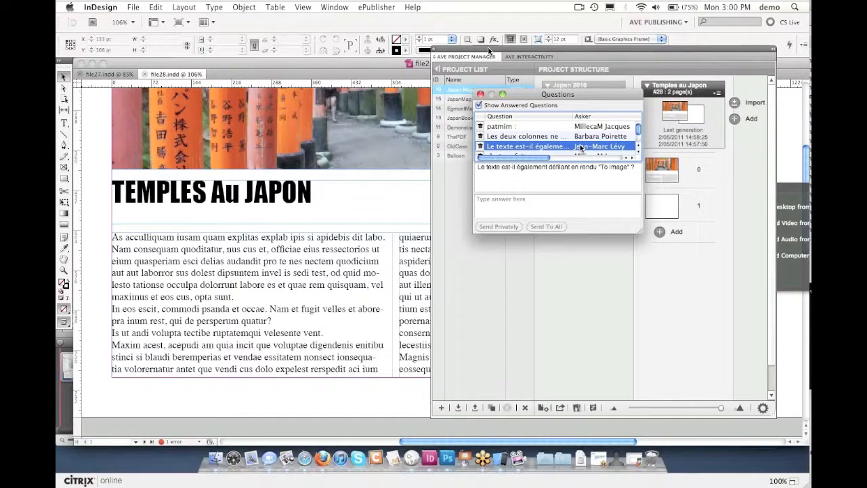
pyautogui.scroll(-1, 580, 148)
pyautogui.click(580, 150)
pyautogui.scroll(-1, 581, 150)
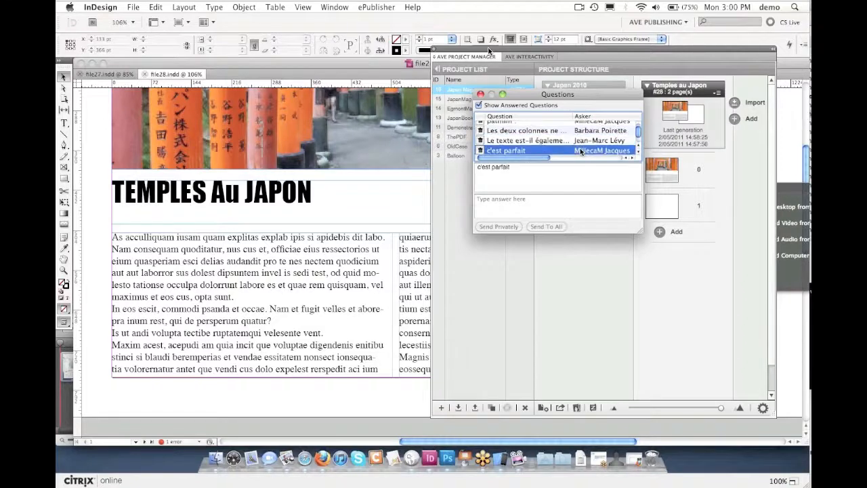
pyautogui.click(580, 150)
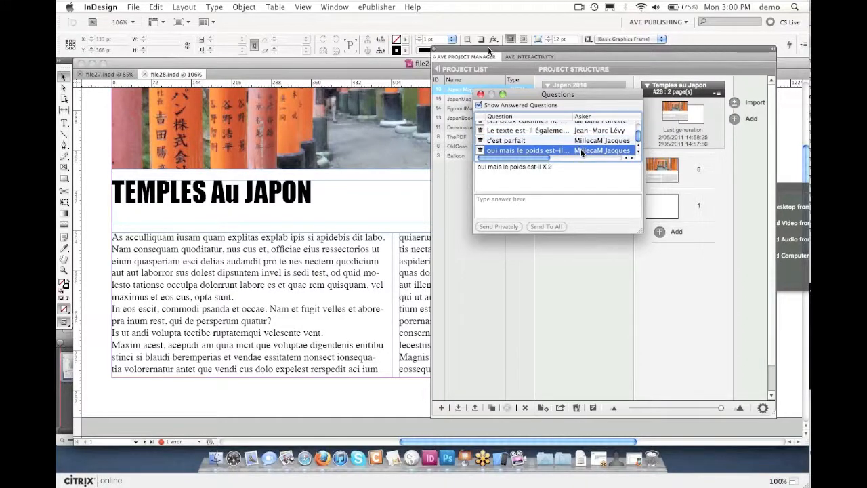
pyautogui.scroll(2, 580, 149)
pyautogui.click(574, 131)
pyautogui.click(579, 138)
pyautogui.click(588, 155)
pyautogui.scroll(-1, 586, 140)
pyautogui.click(585, 154)
# View the iPad font management in the Japan Magazine project settings with the Questions window closed, and leave the settings without applying changes
pyautogui.moveTo(495, 51); pyautogui.dragTo(288, 52)
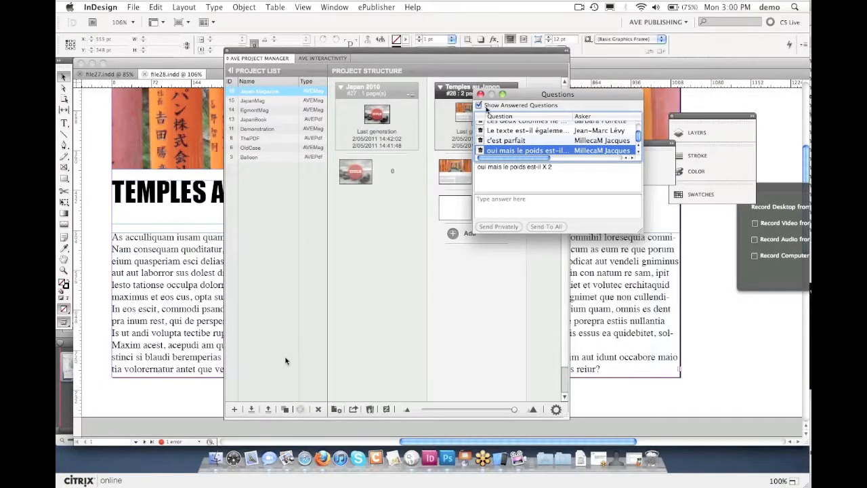
pyautogui.click(336, 409)
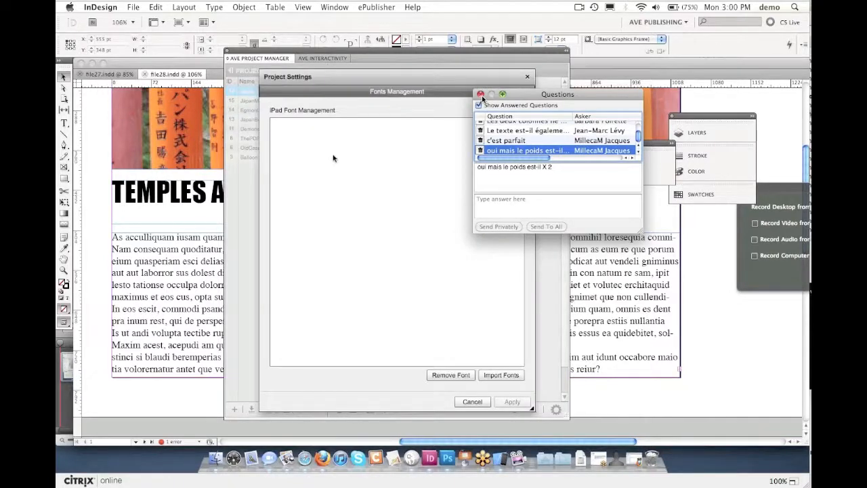
pyautogui.click(481, 95)
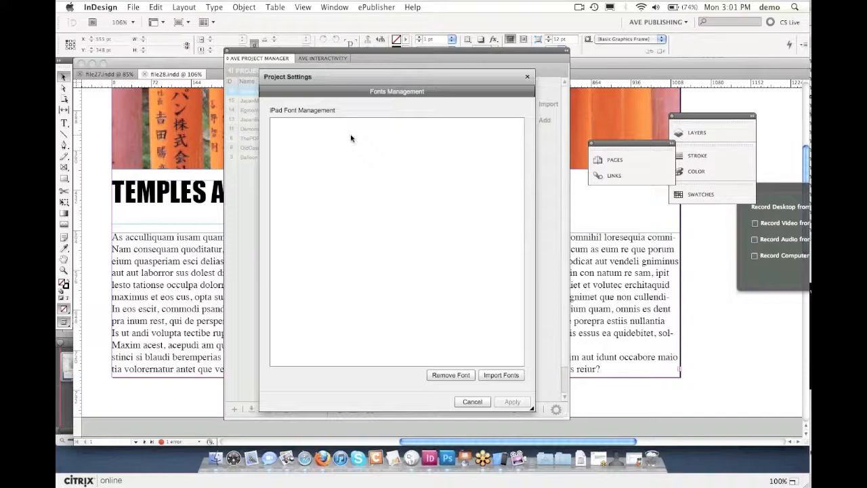
pyautogui.click(472, 401)
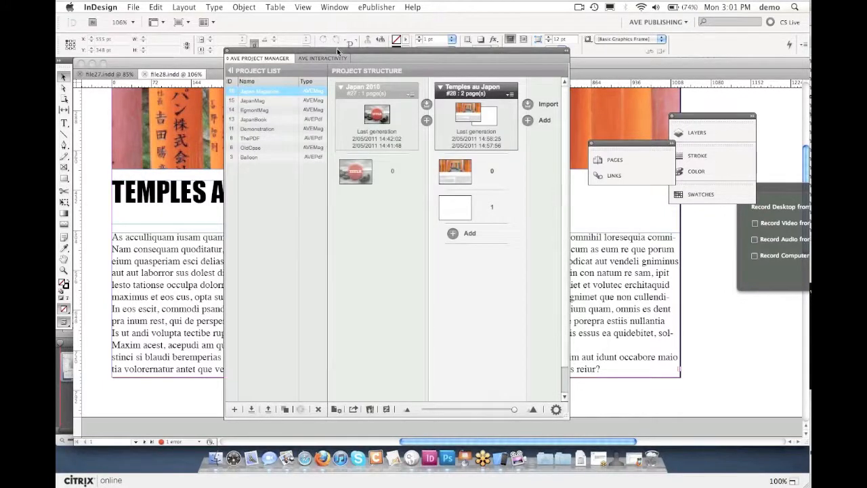
pyautogui.moveTo(337, 48); pyautogui.dragTo(297, 43)
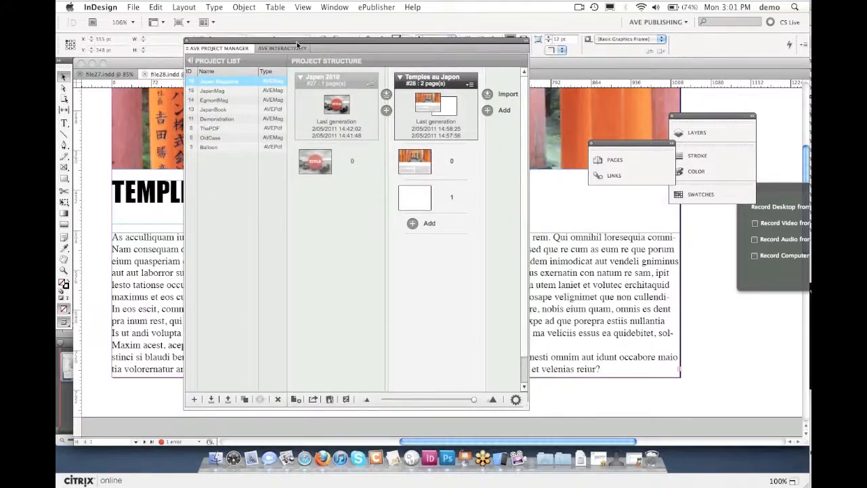